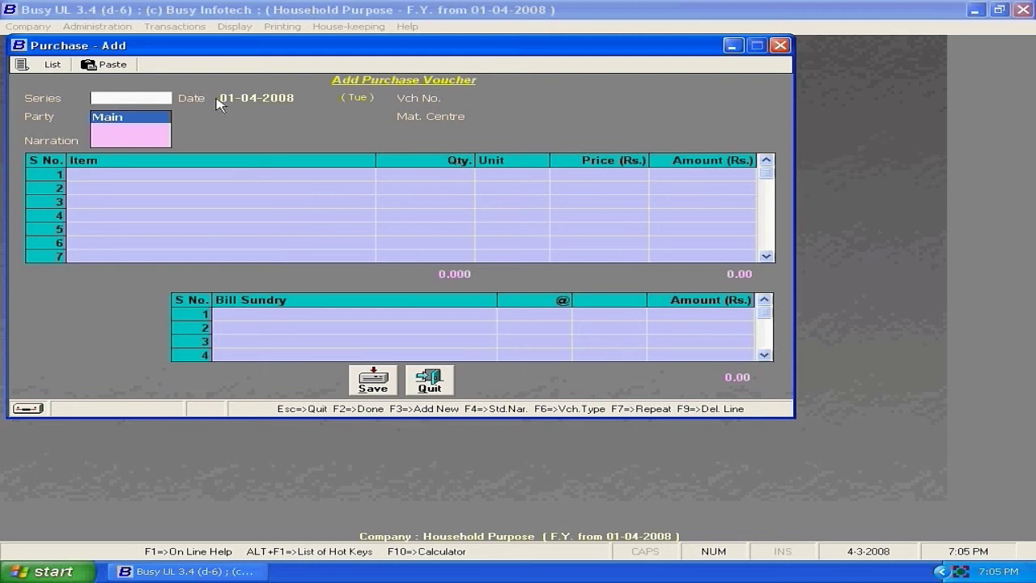
key(Return)
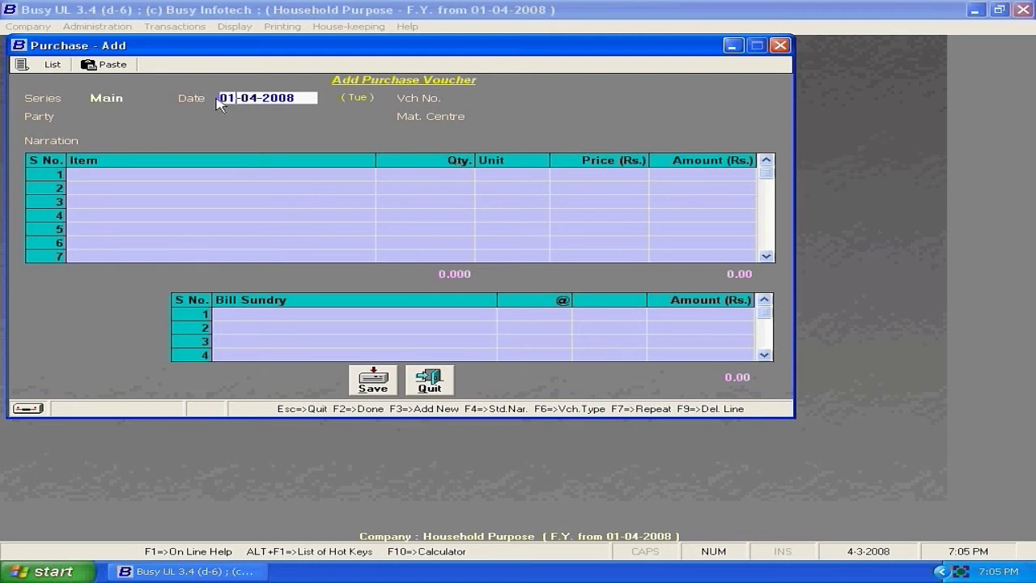
text(07)
key(Return)
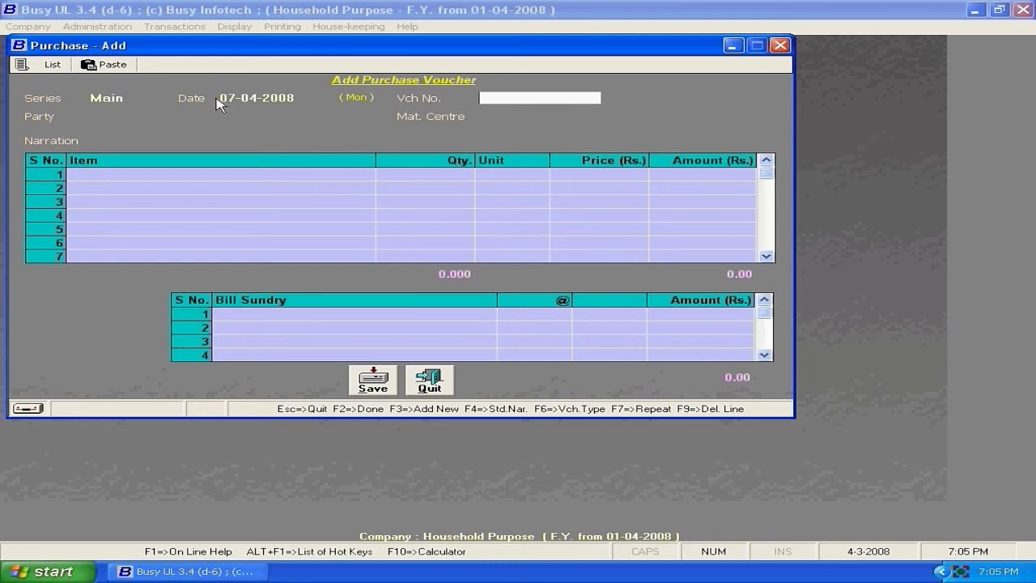
key(Return)
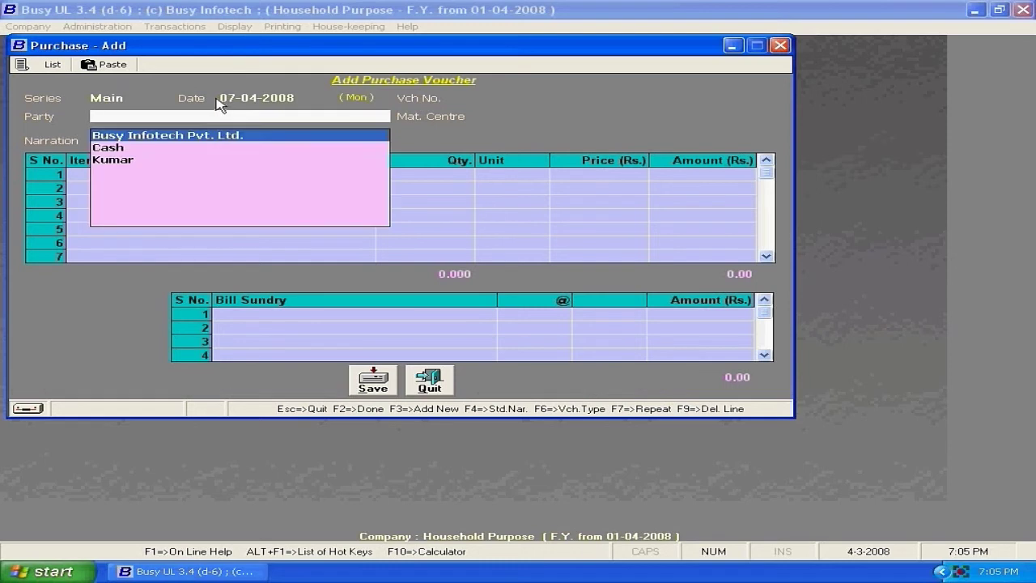
key(Down)
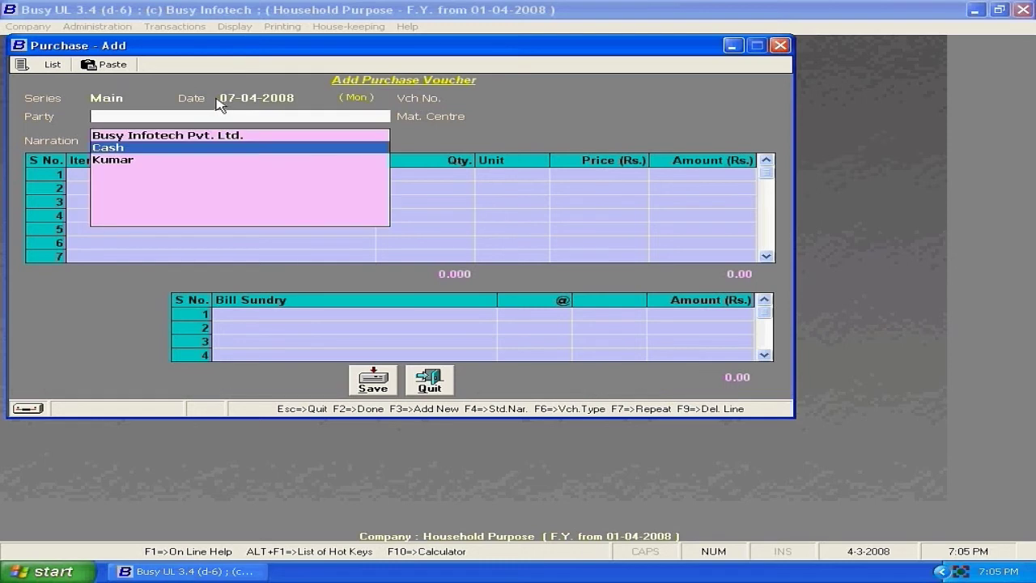
key(Return)
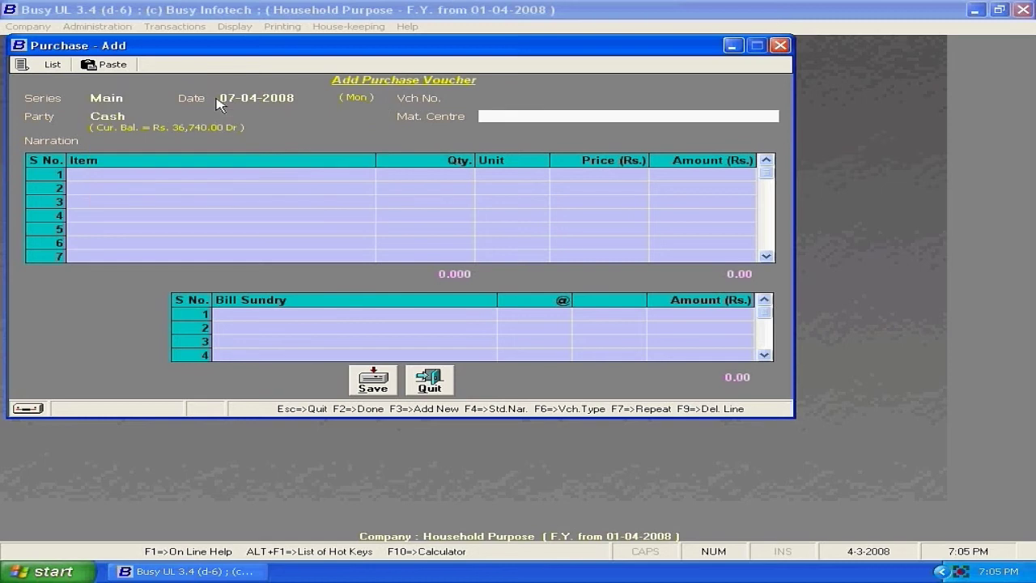
key(Return)
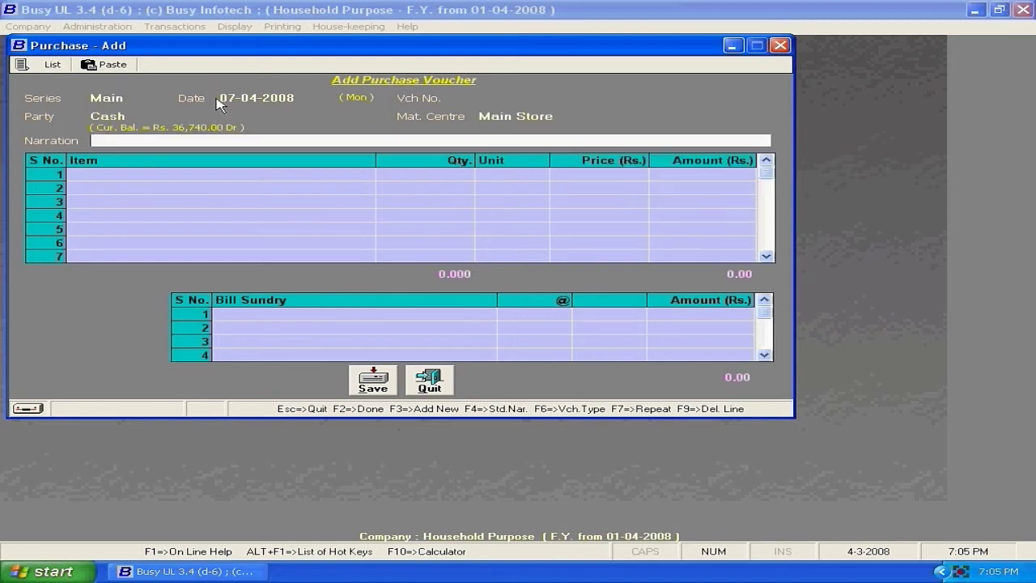
key(Return)
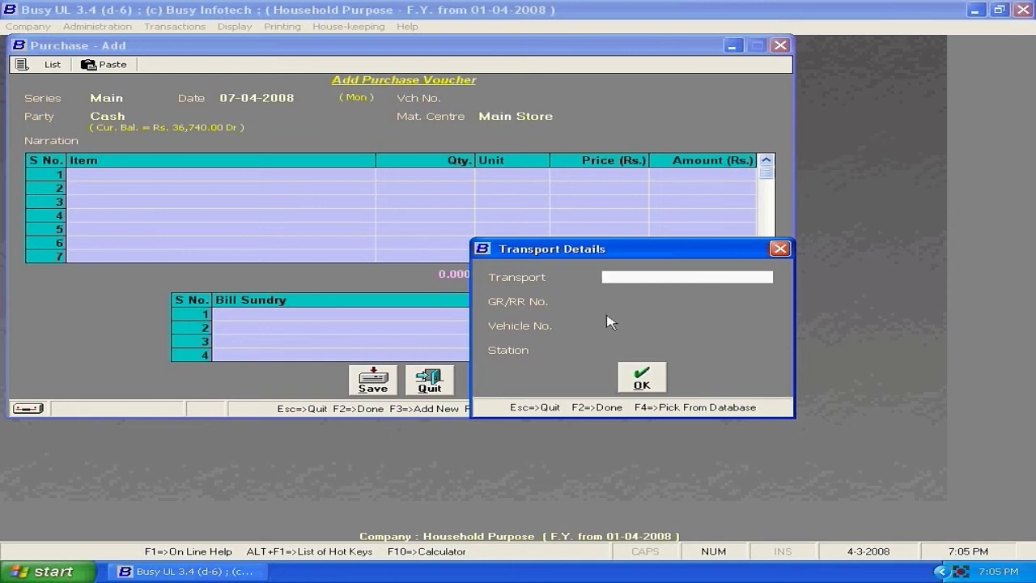
click(780, 249)
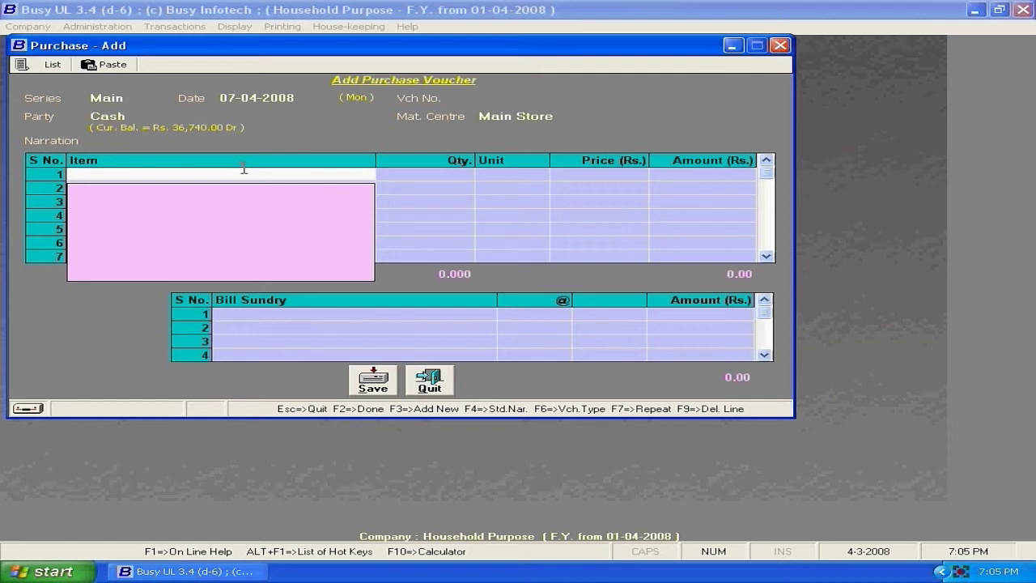
click(429, 381)
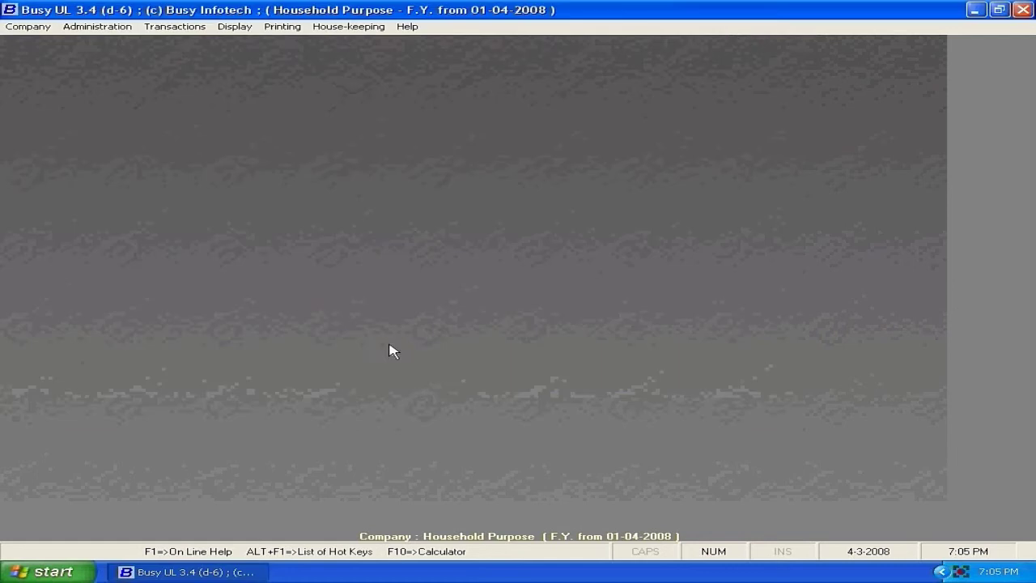
Add an item group named "Vegitable Items", set it as a primary group and save it.
click(95, 30)
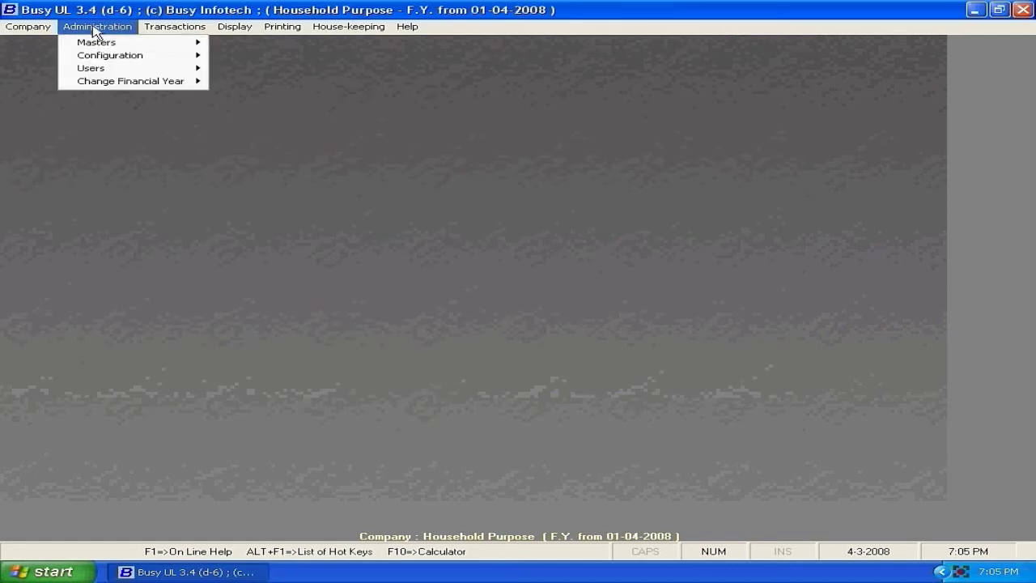
mouse_move(97, 42)
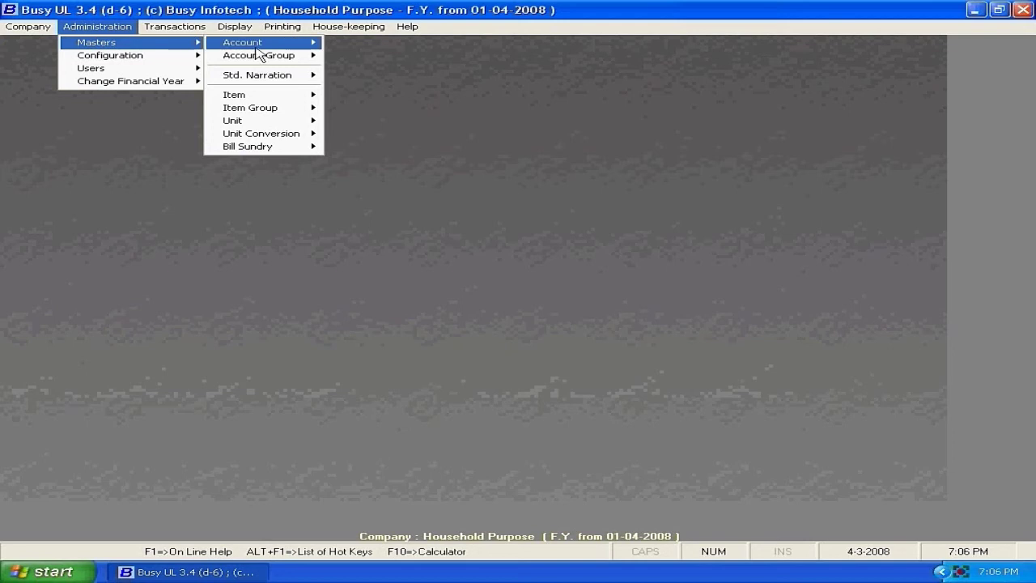
mouse_move(263, 99)
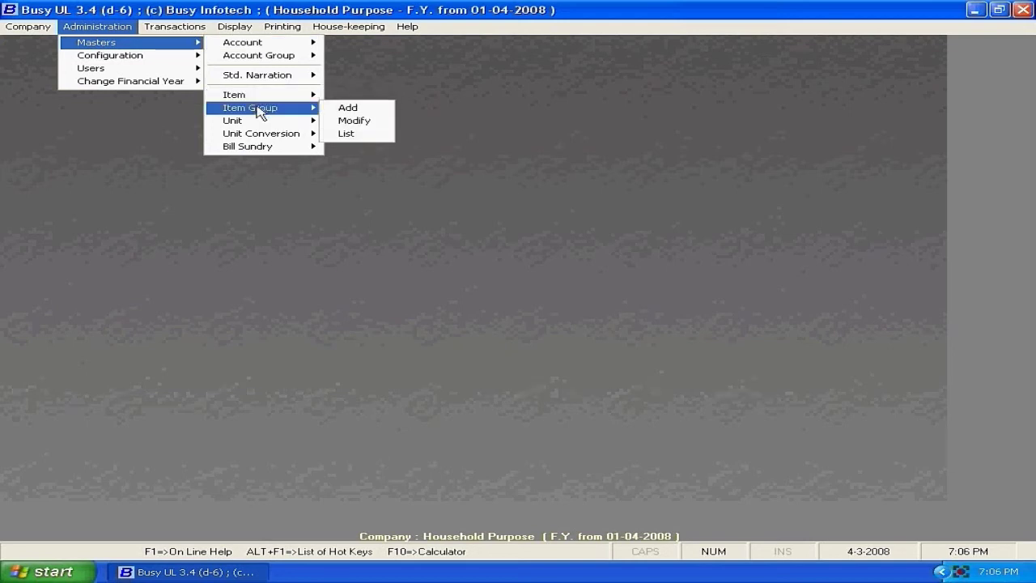
click(347, 110)
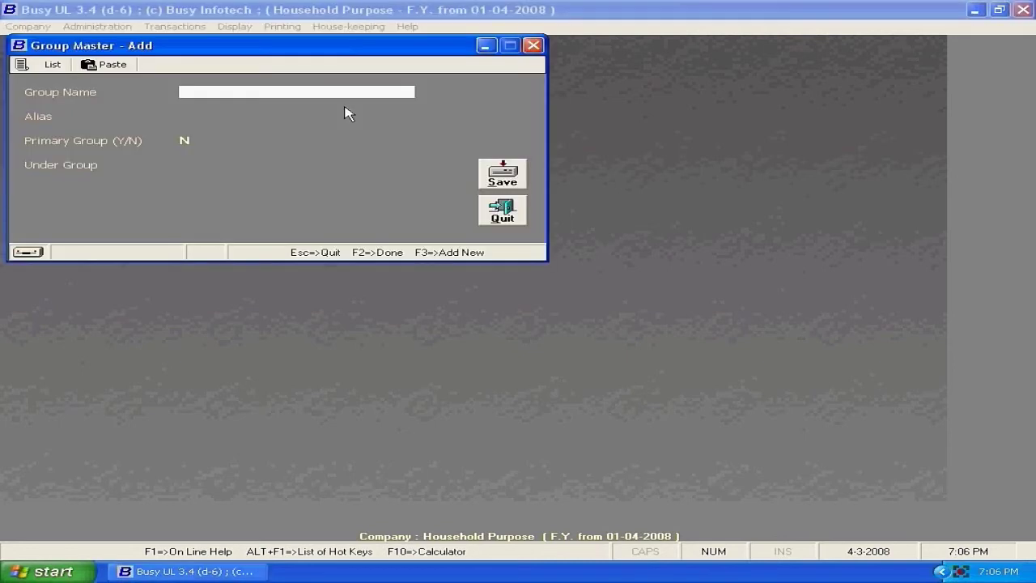
text(vegitable items)
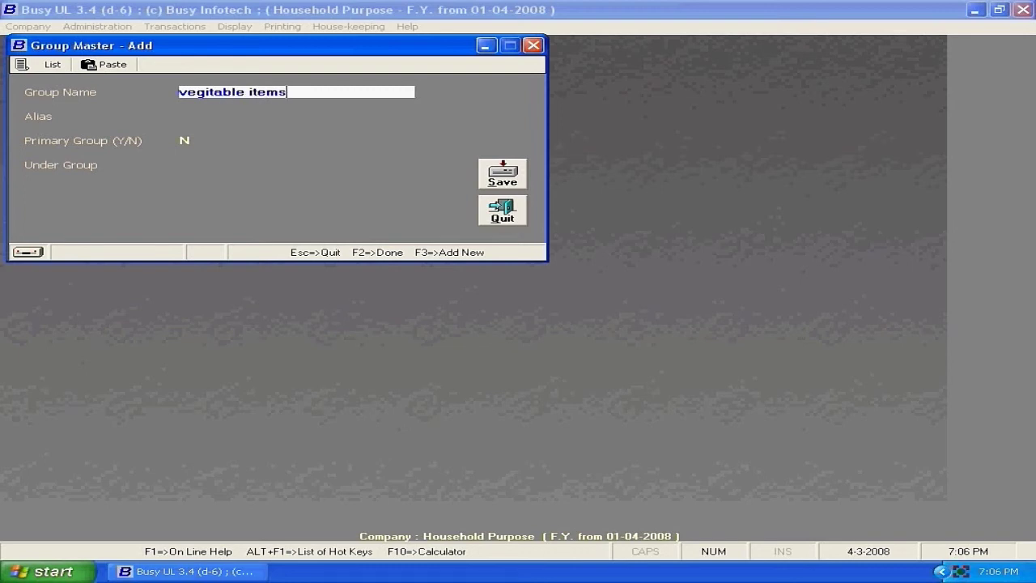
key(Return)
key(Return)
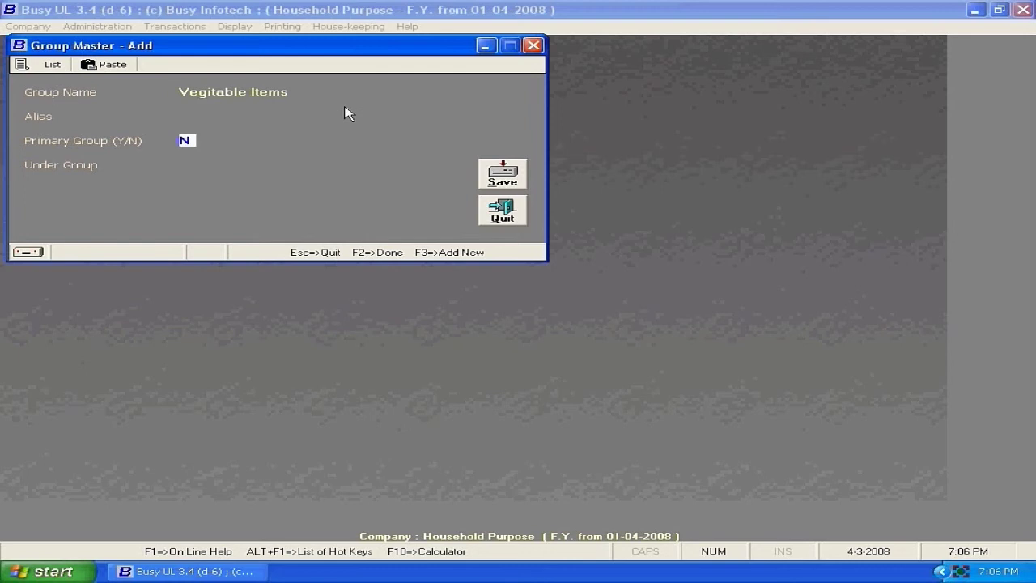
text(y)
click(502, 174)
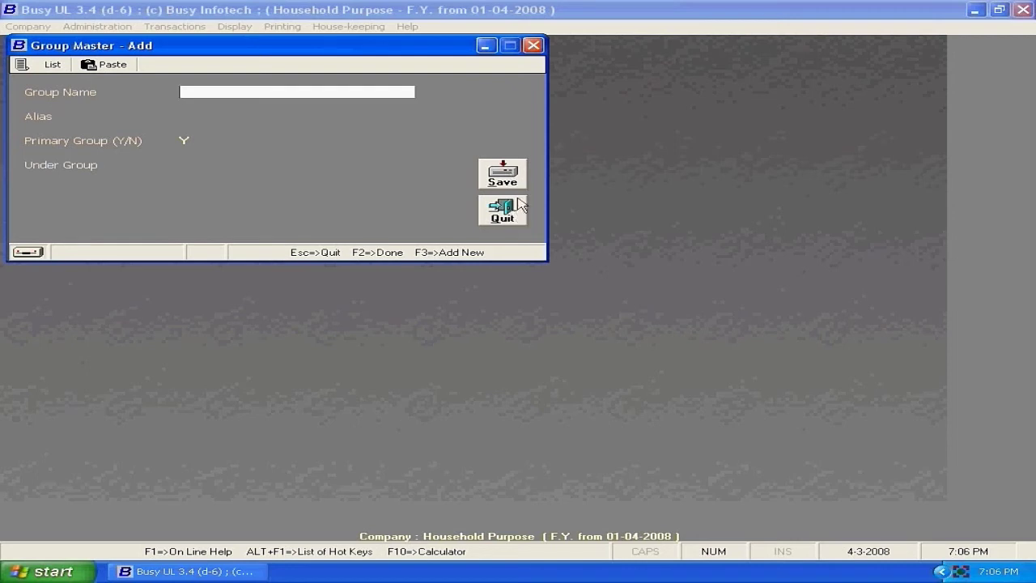
Save another primary item group named "Grocery Items" and close the group form.
text(grocery items)
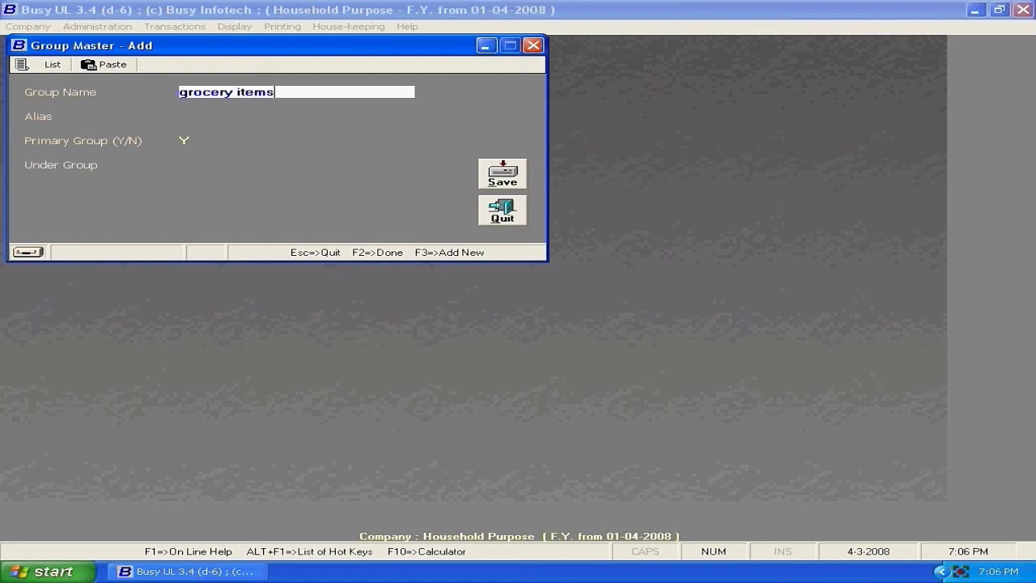
click(508, 174)
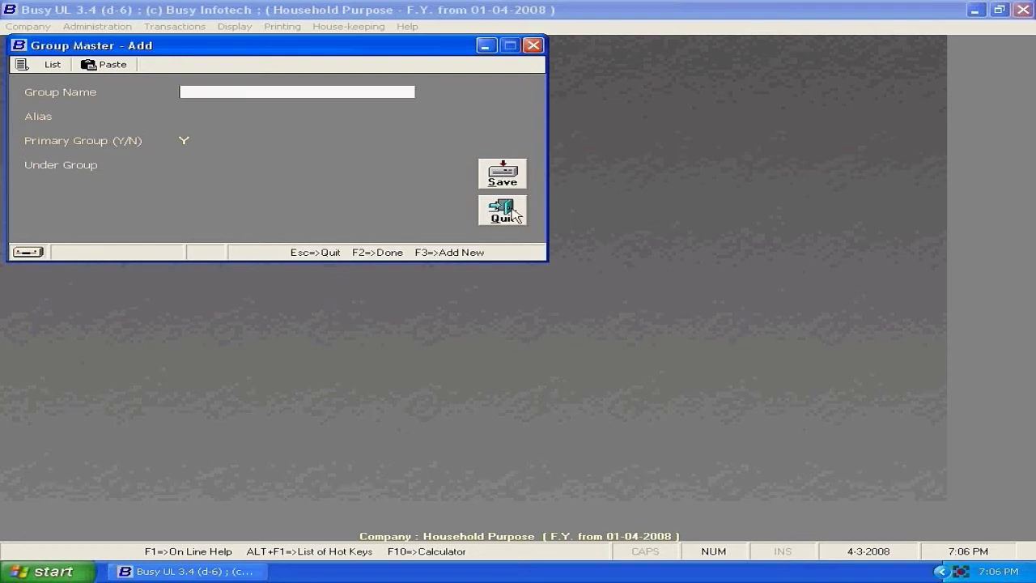
click(513, 213)
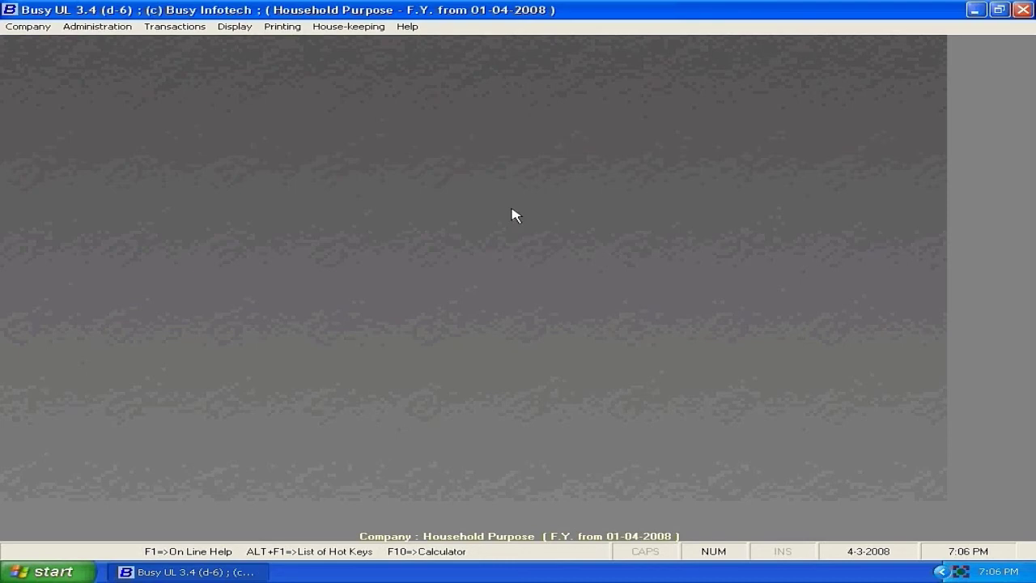
Start a new item master named "Rice" and assign it to the Grocery Items group.
click(114, 31)
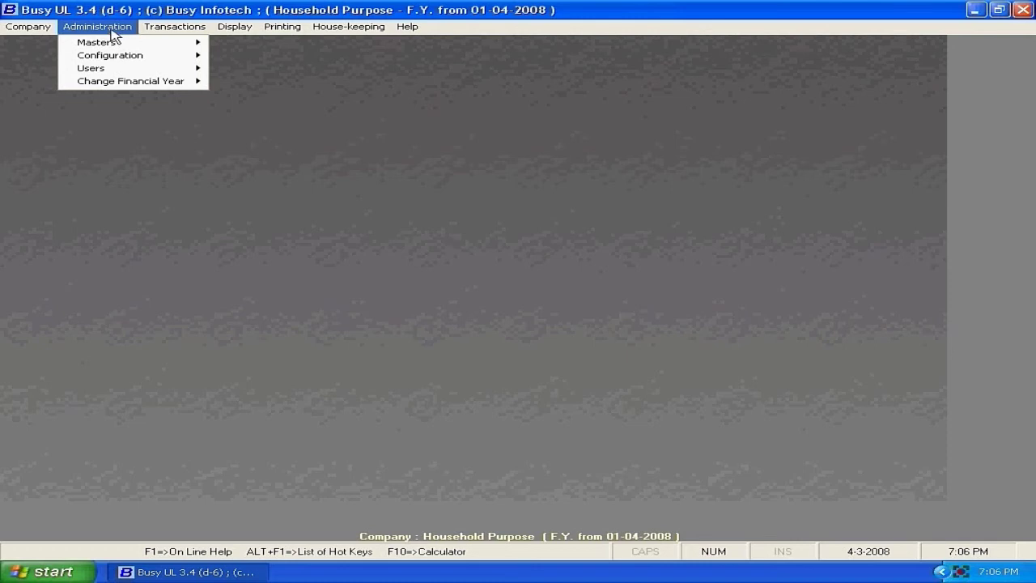
mouse_move(113, 43)
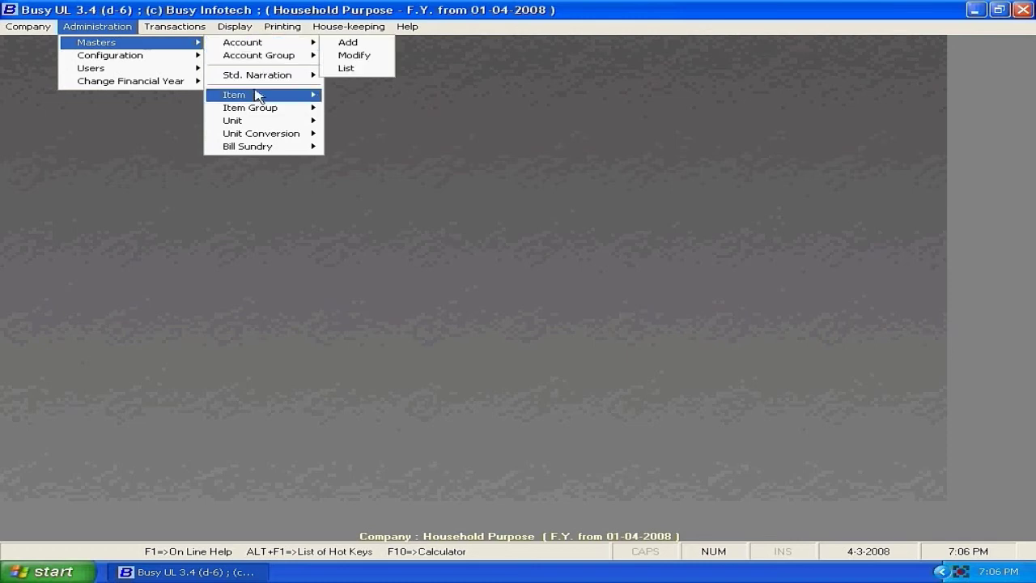
mouse_move(254, 94)
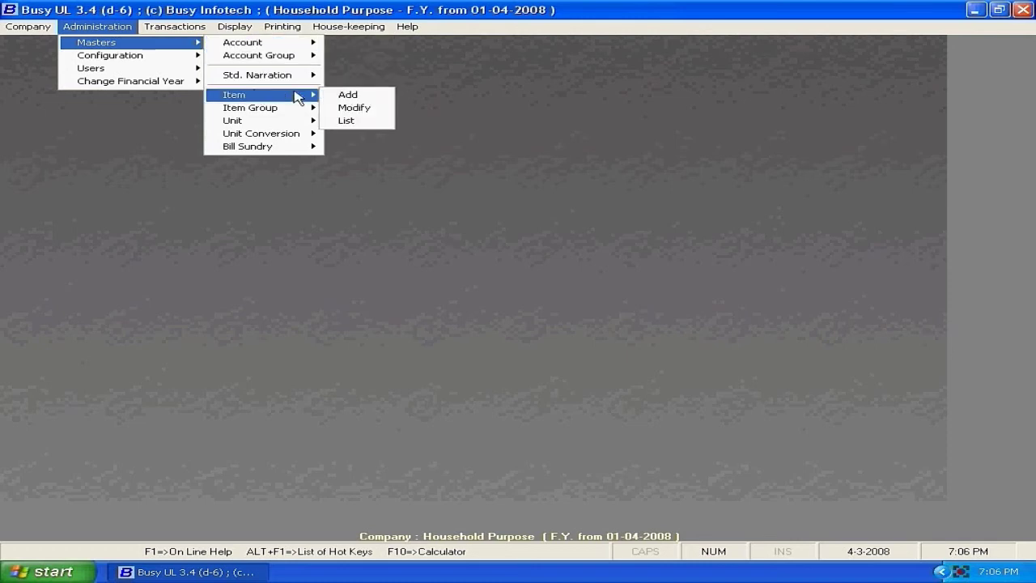
click(349, 96)
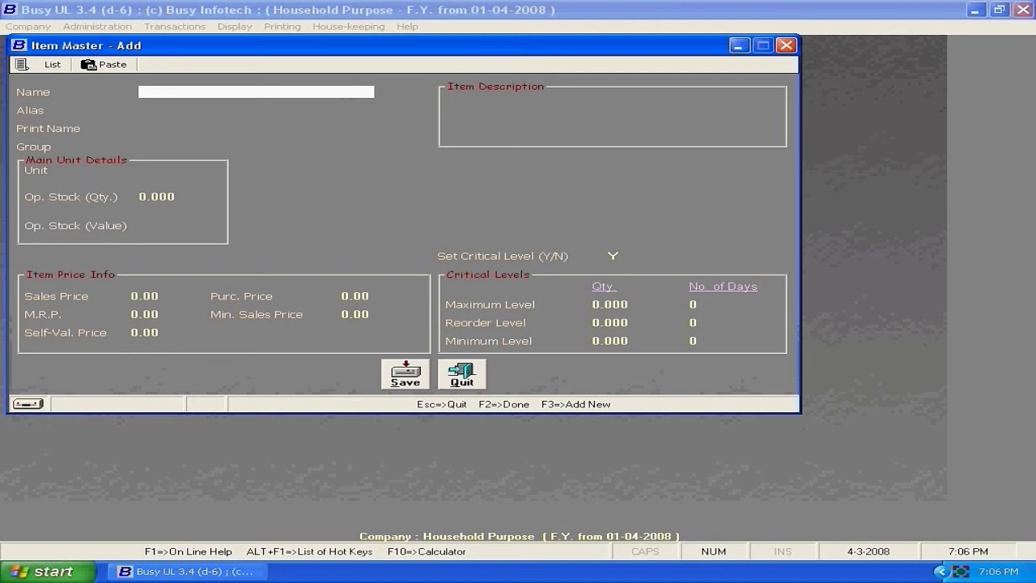
text(rice)
key(Return)
key(Return)
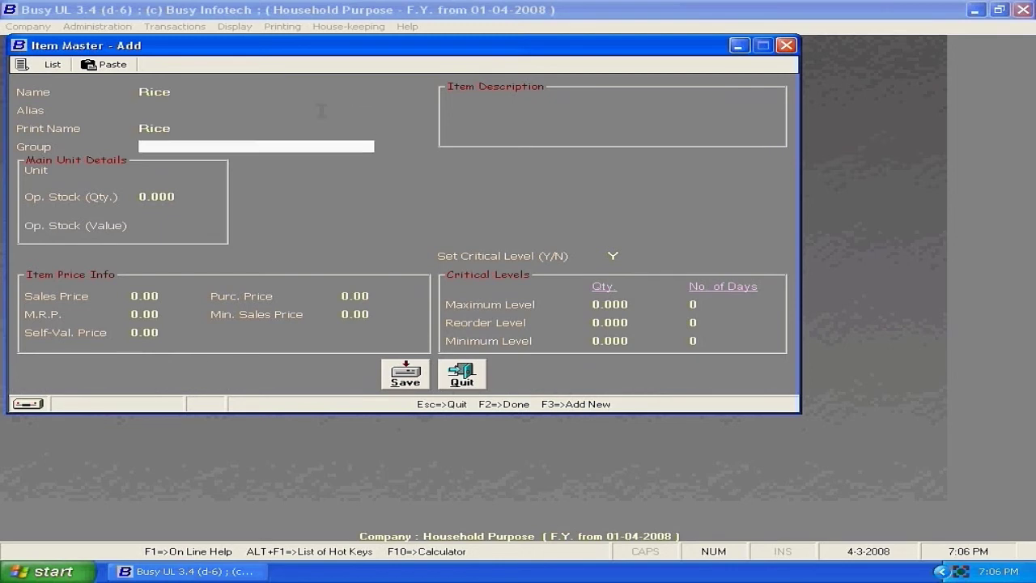
key(Down)
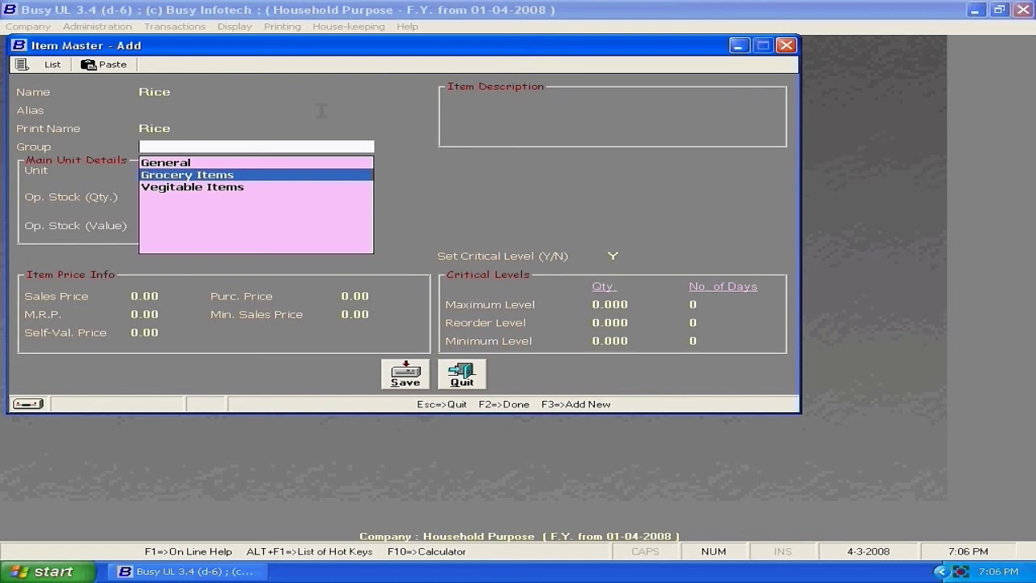
key(Return)
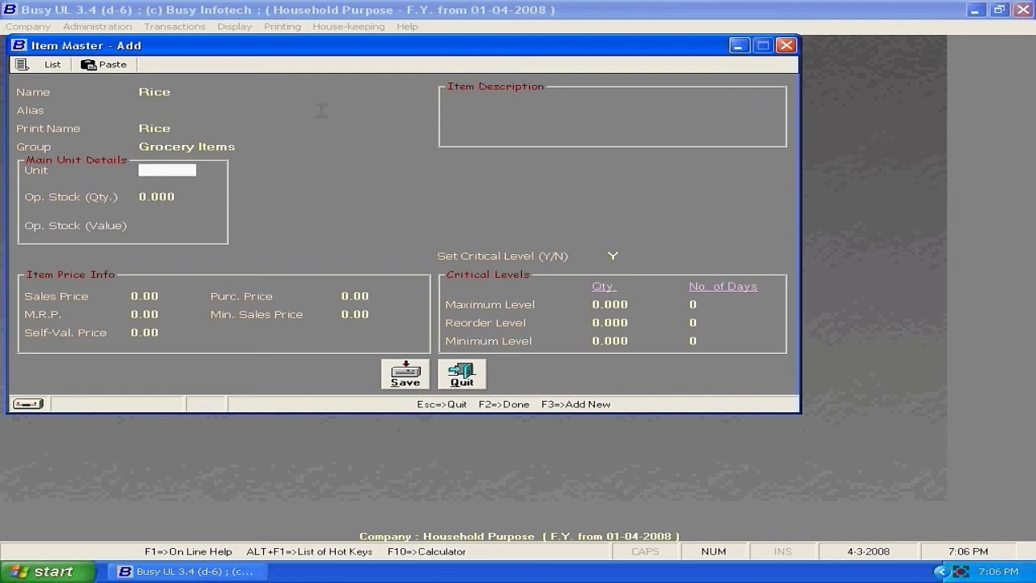
Set the Rice item's main unit to Kgs. and save the item.
key(space)
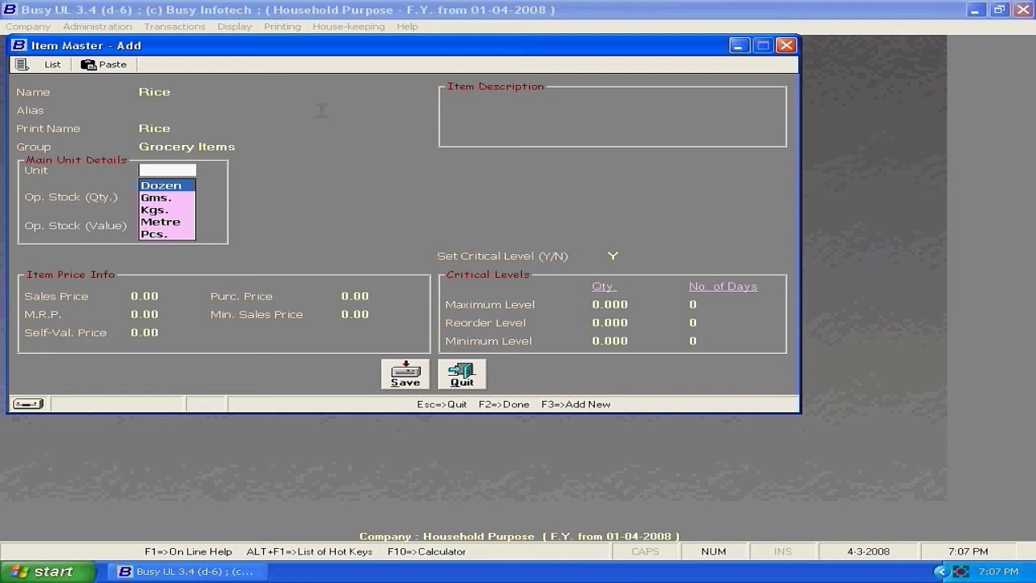
key(Down)
key(Down)
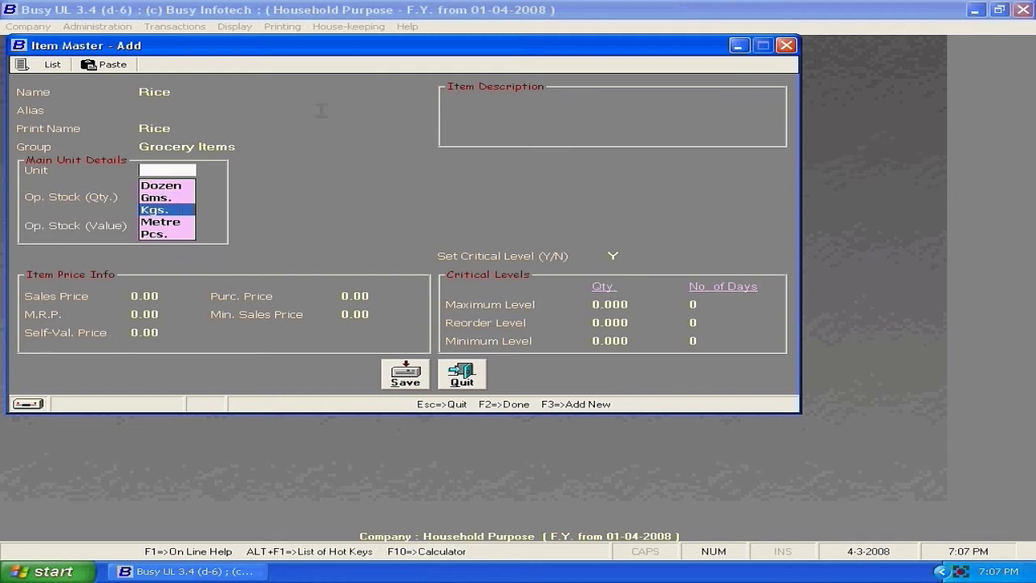
key(Return)
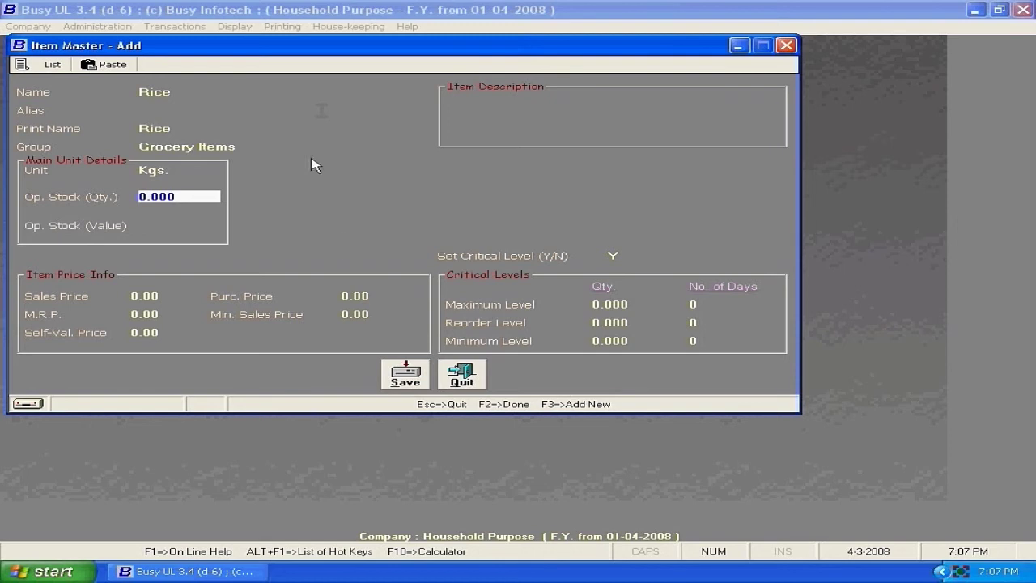
click(404, 381)
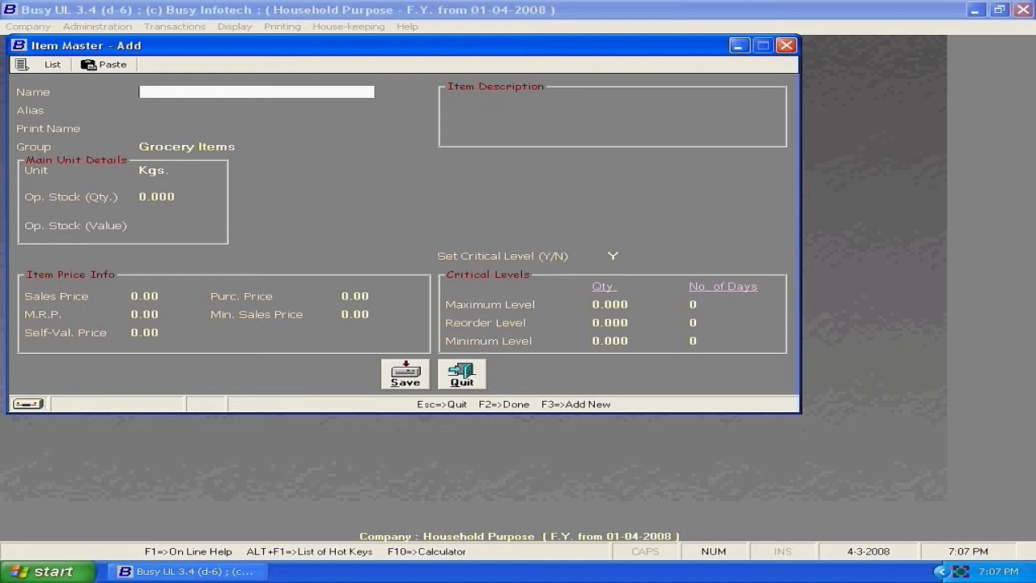
Add and save an item named "Wheat", keeping the Grocery Items group and Kgs. unit.
text(wheat)
key(Return)
key(Return)
key(Return)
key(Return)
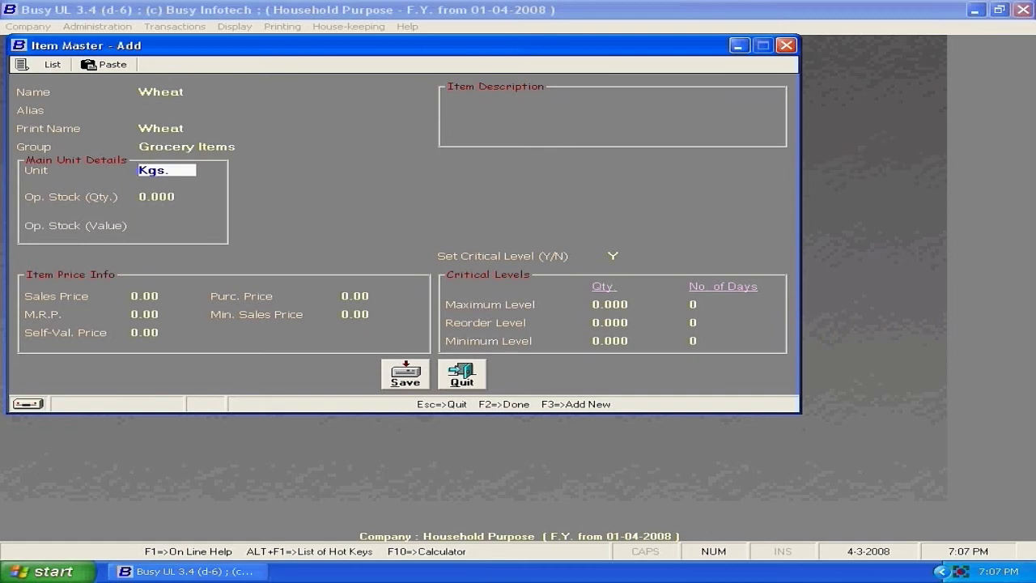
click(405, 374)
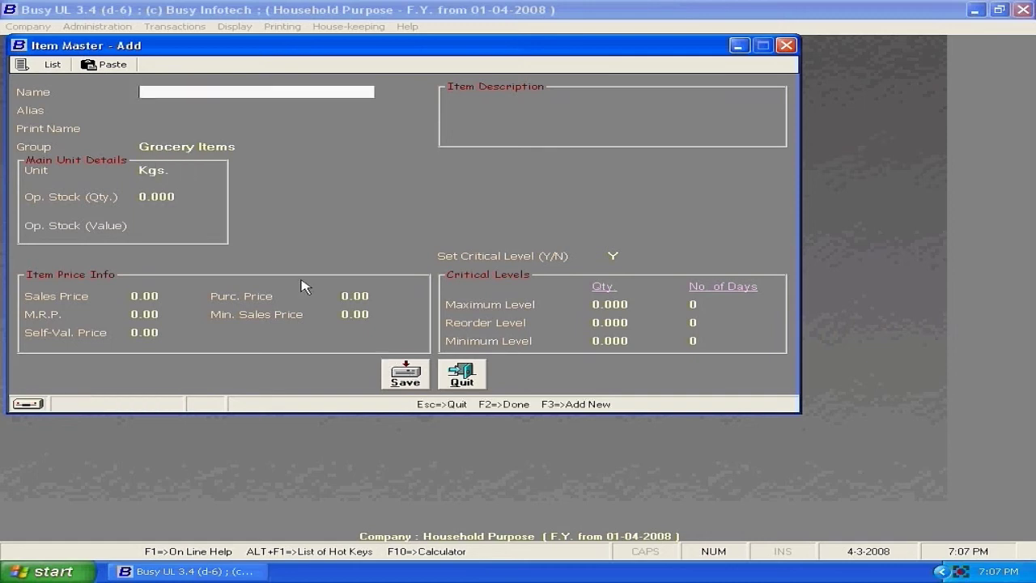
Add and save an item named "Dal" with the Grocery Items group and Kgs. unit, and close the item form.
text(dal)
key(Return)
key(Return)
key(Return)
key(Return)
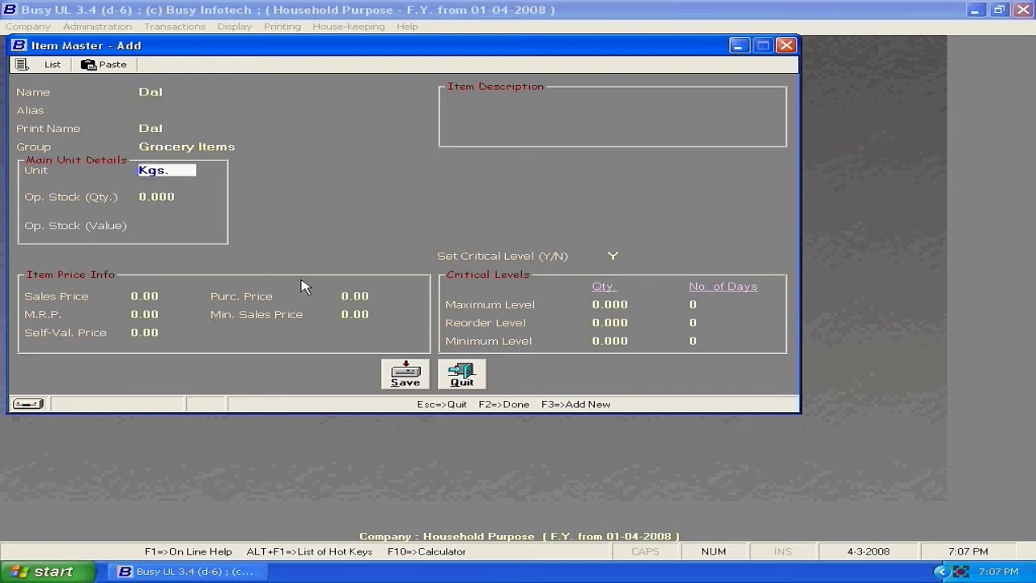
click(416, 379)
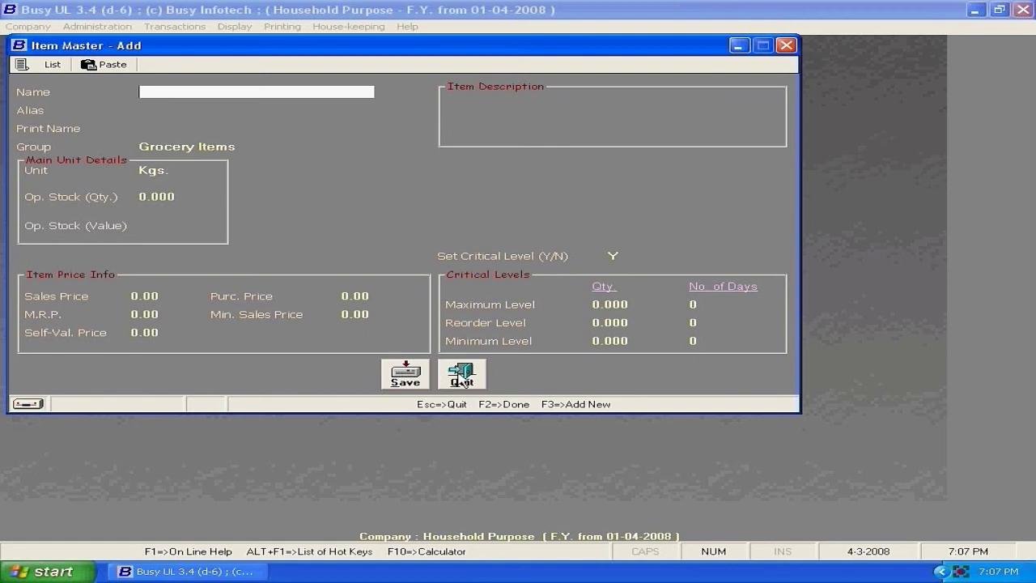
click(461, 374)
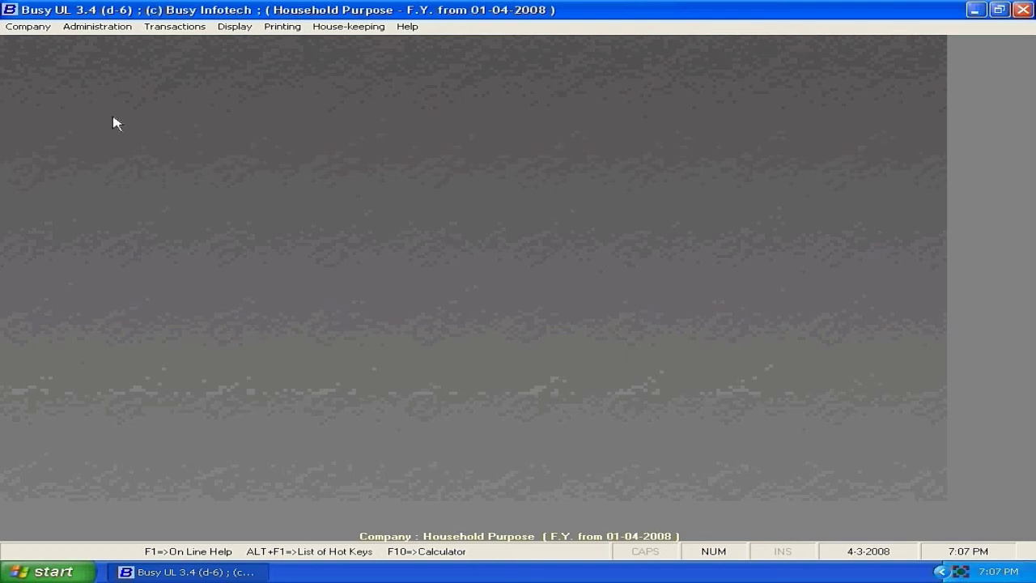
Start a new item master and name it "Carrots".
click(97, 26)
mouse_move(97, 44)
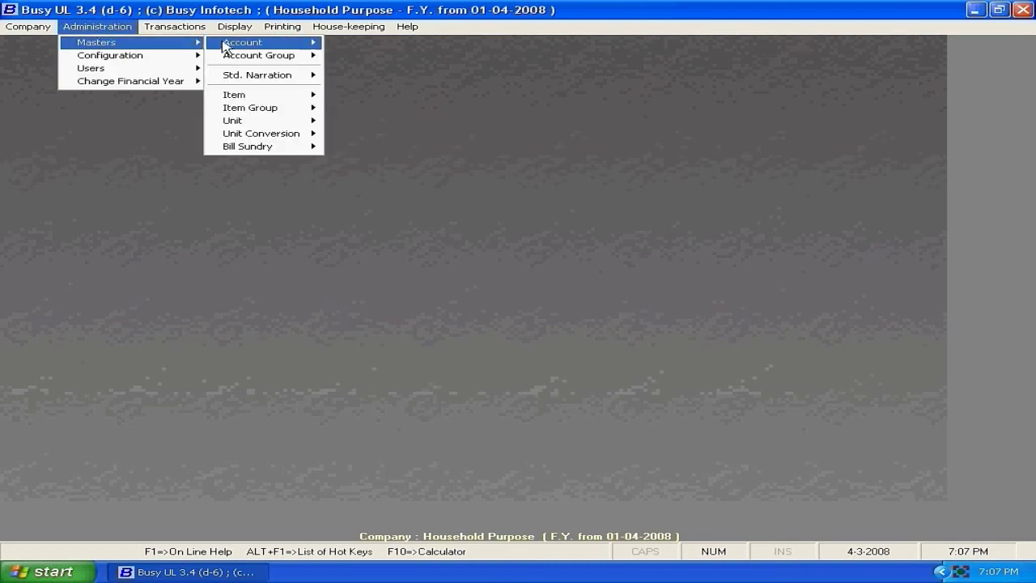
mouse_move(267, 95)
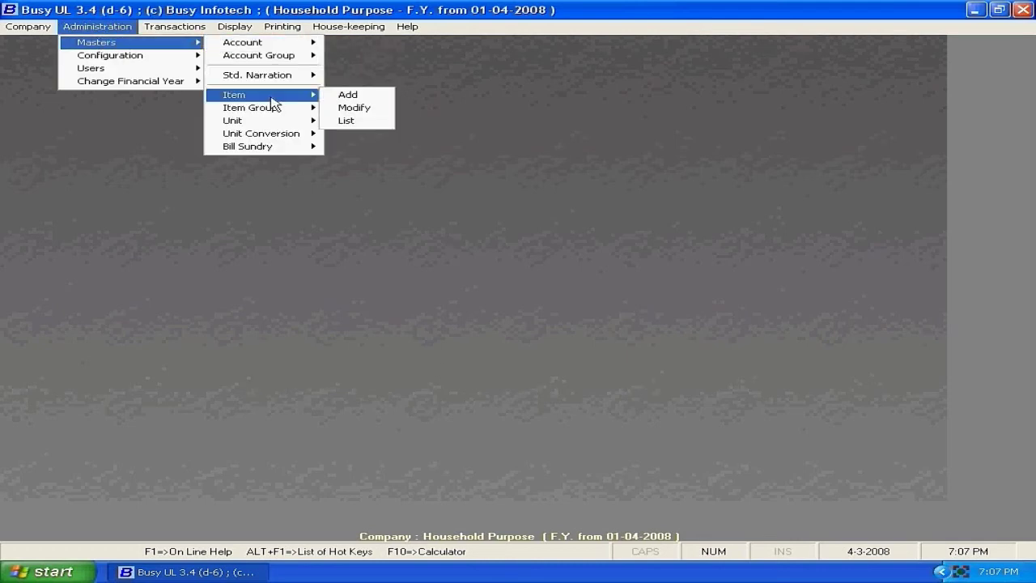
click(352, 95)
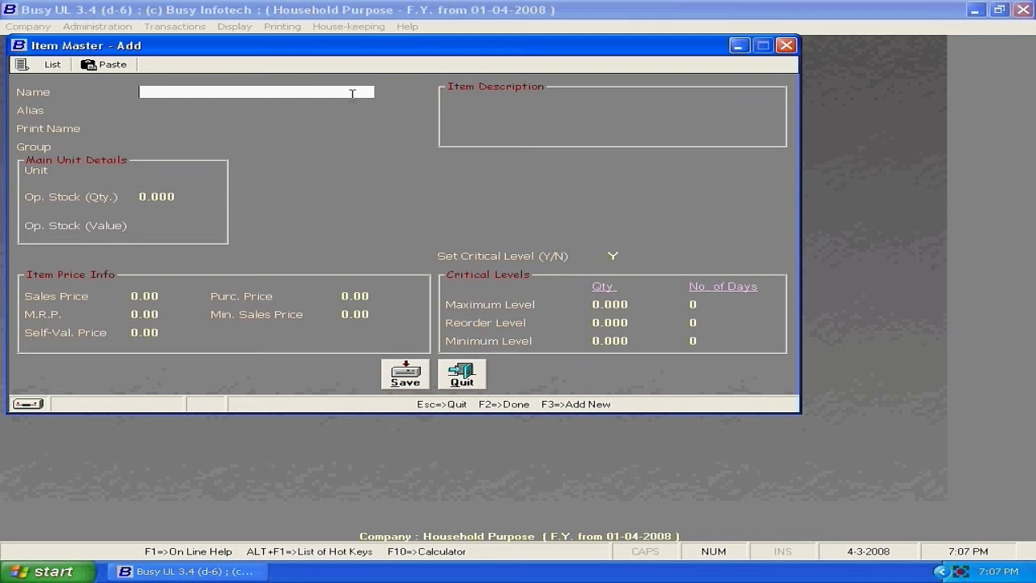
text(carrots)
key(Return)
key(Return)
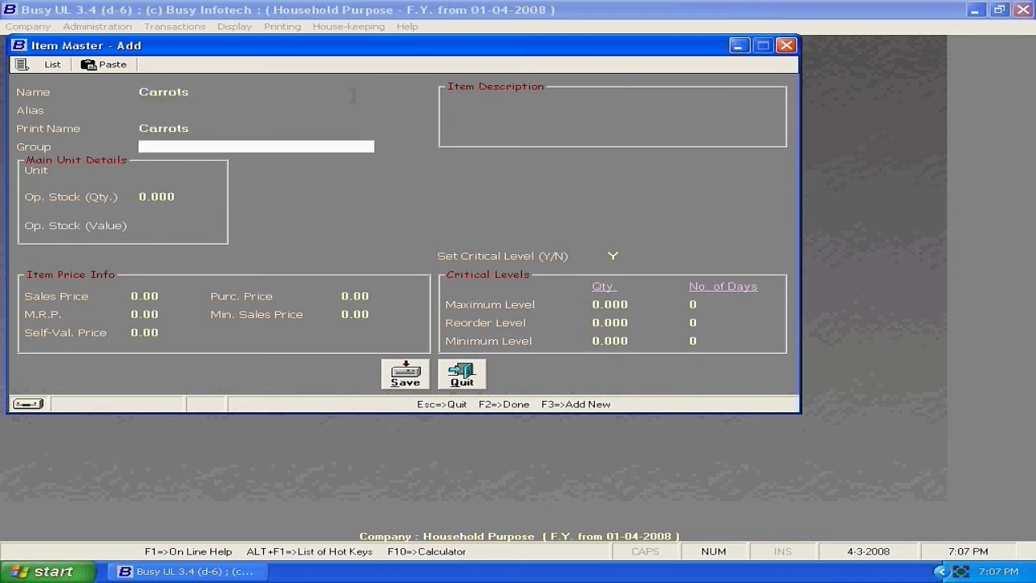
Assign the Carrots item to the Vegitable Items group with Kgs. as its main unit, and save it.
key(space)
key(Down)
key(Down)
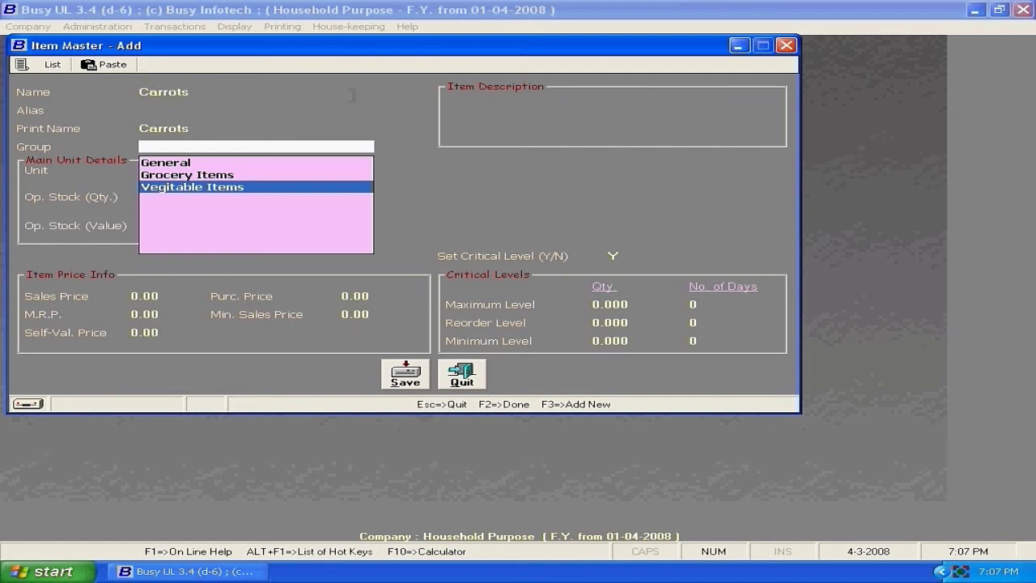
key(Return)
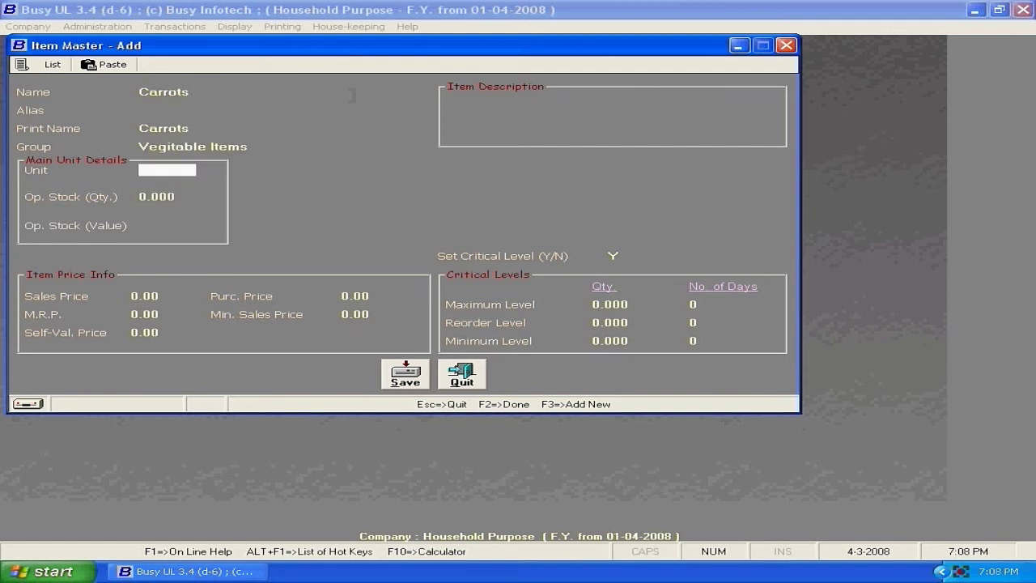
text(k)
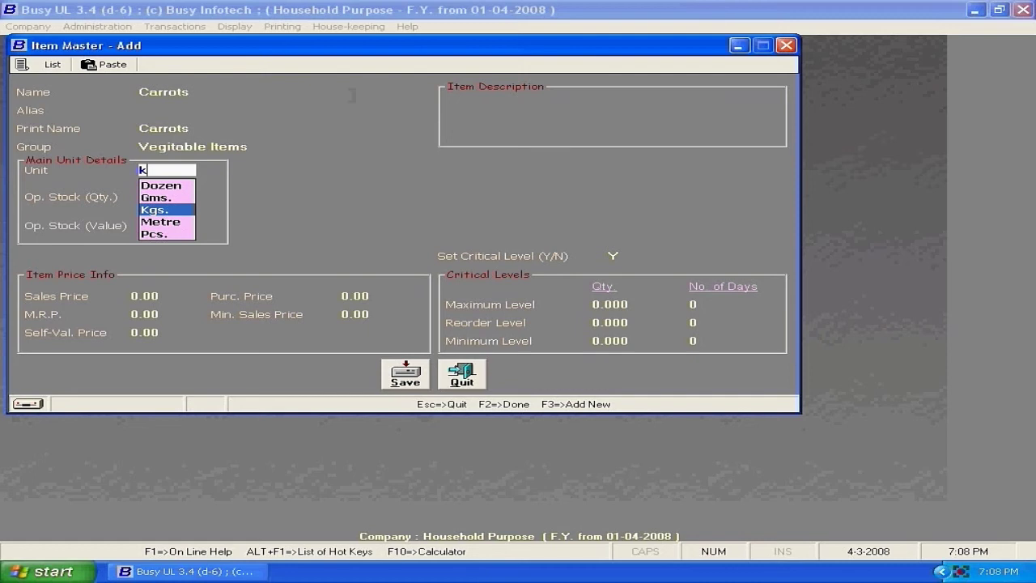
key(Return)
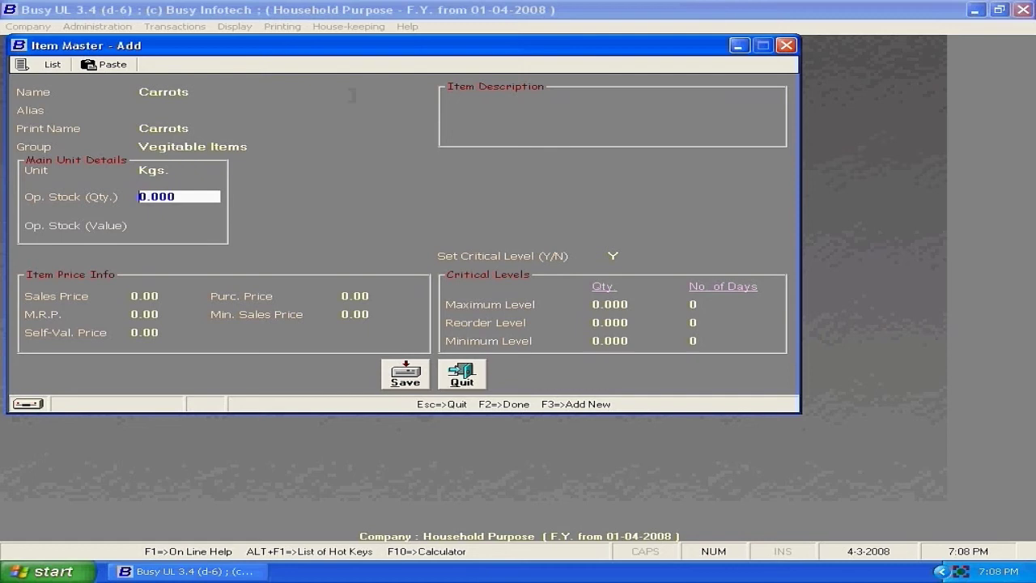
click(404, 378)
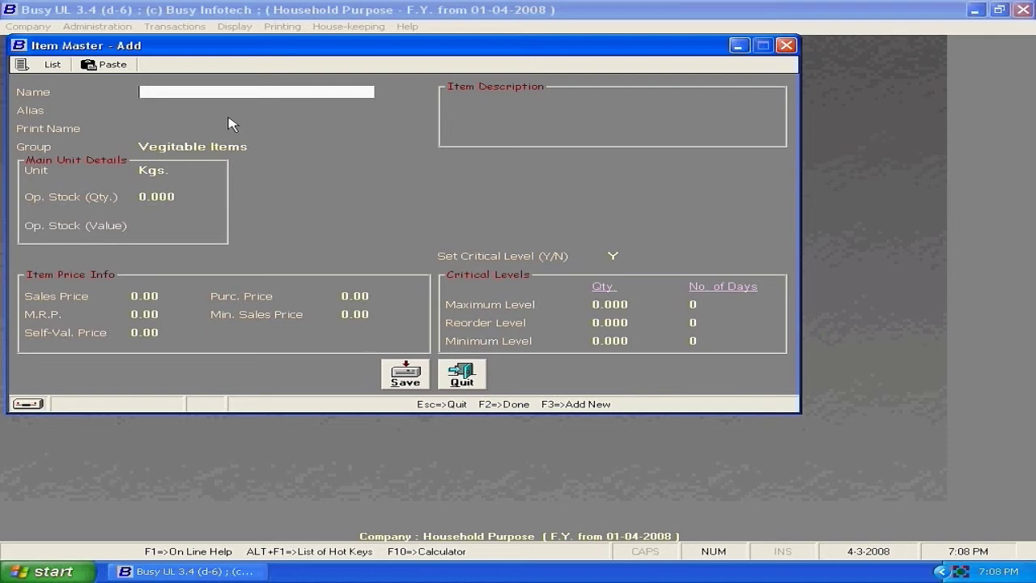
Add and save an item named "Potato", keeping the Vegitable Items group and Kgs. unit.
text(potato)
key(Return)
key(Return)
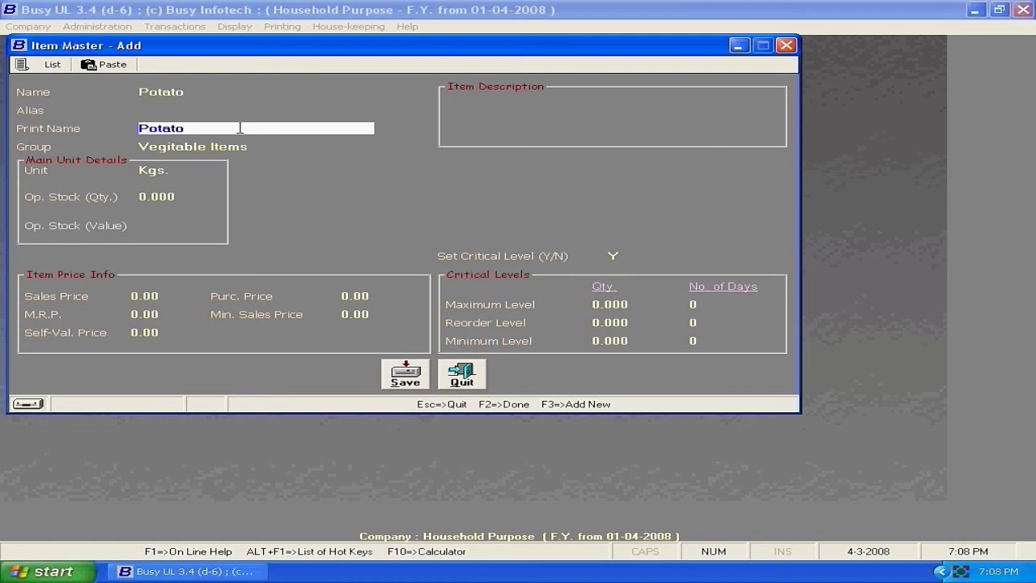
key(Return)
key(Return)
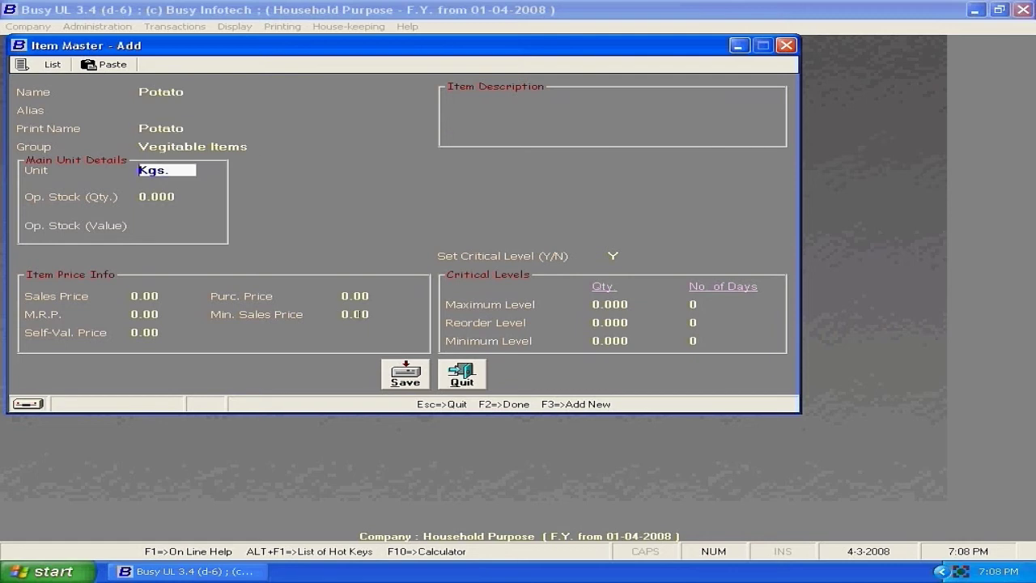
key(F2)
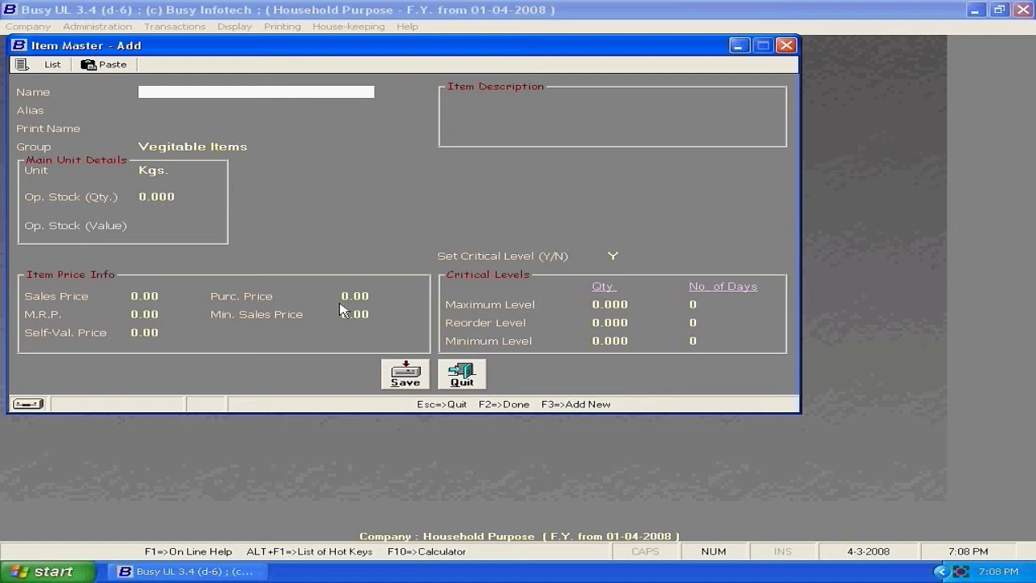
Add and save an item named "Ladies Fingers" in the Vegitable Items group with the Kgs. unit.
text(ladies fingers)
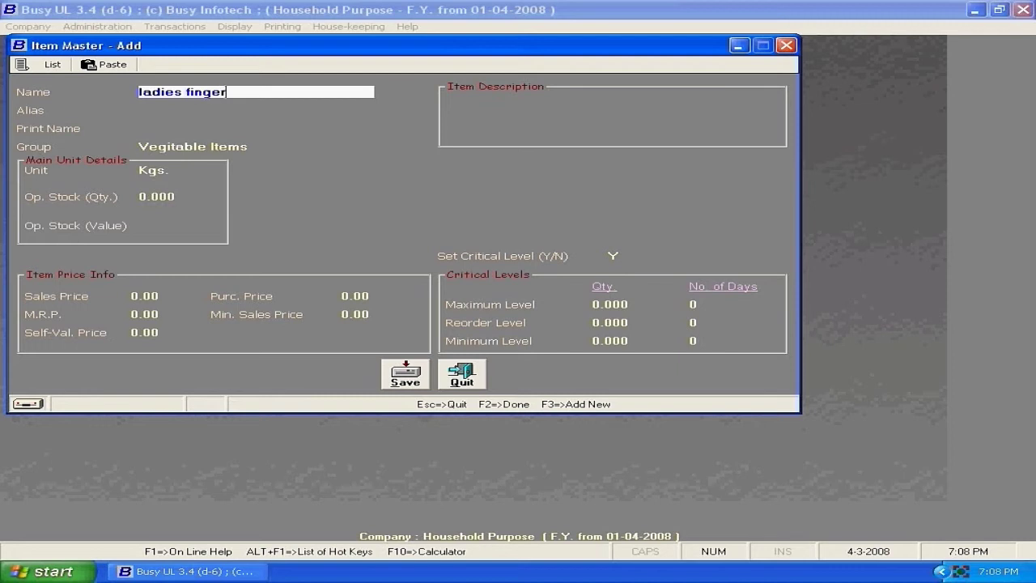
key(Return)
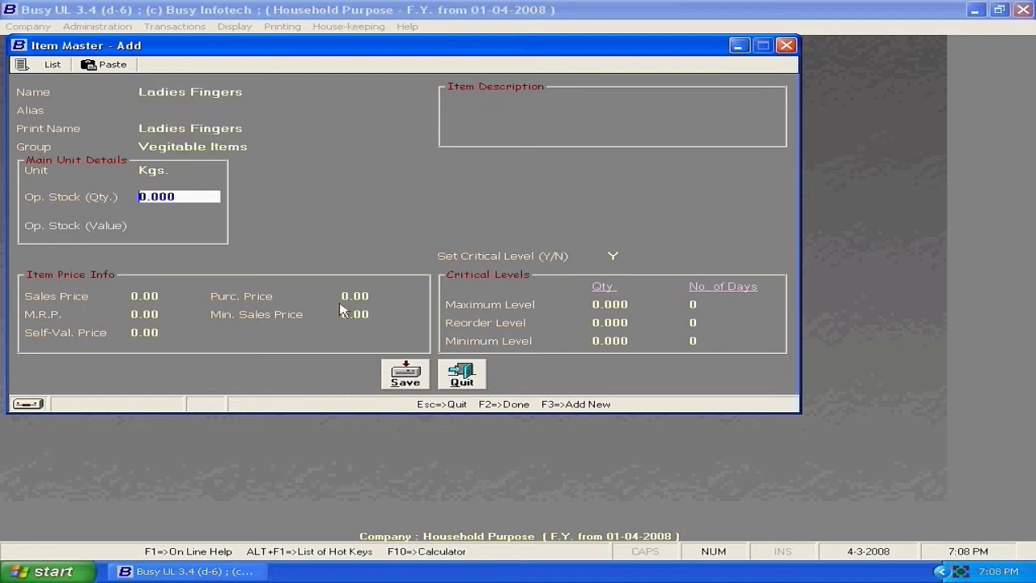
click(403, 380)
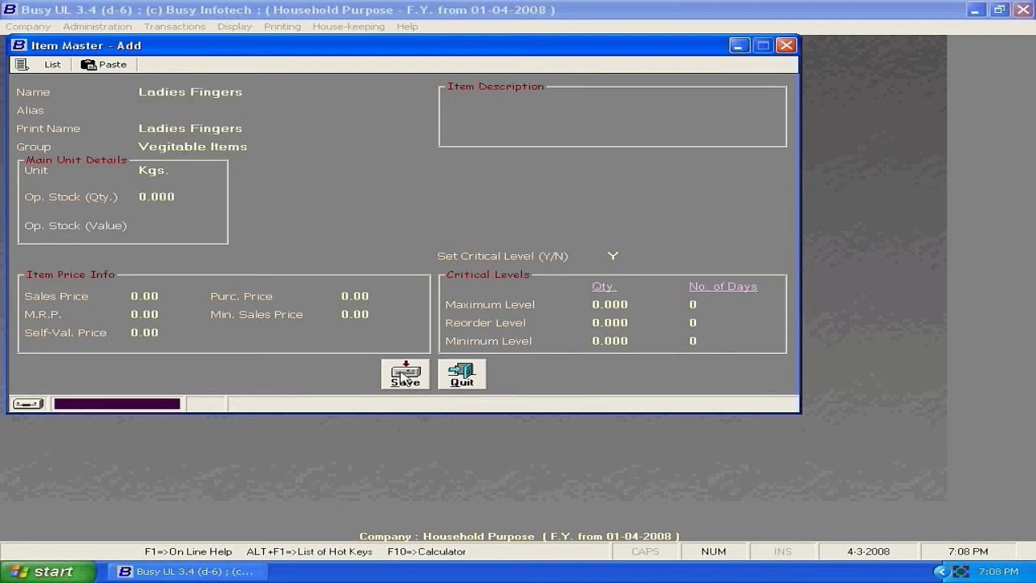
Add and save an item named "Carrot" with the Vegitable Items group and Kgs. unit, and close the item form.
text(carr)
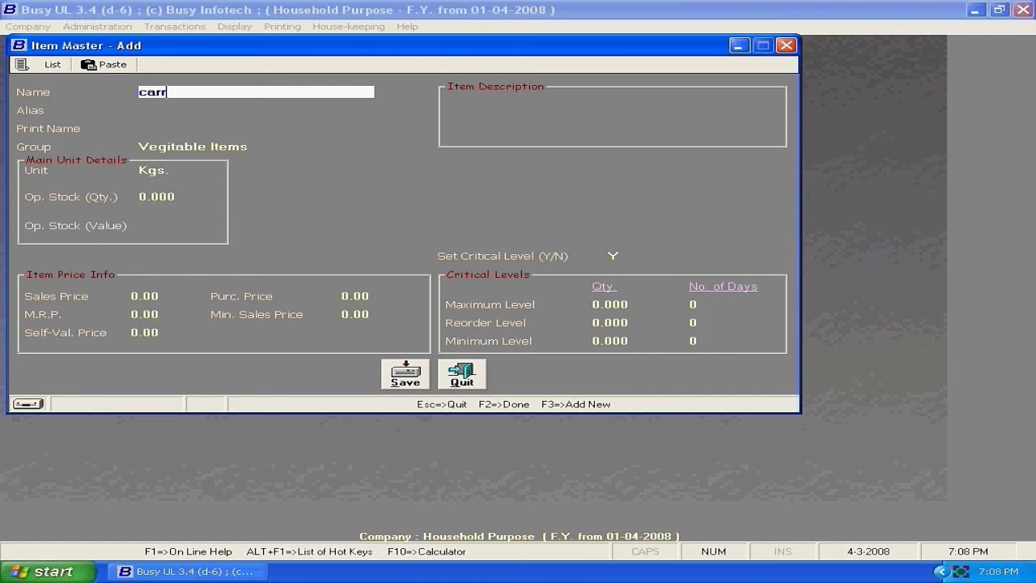
text(ot)
key(Return)
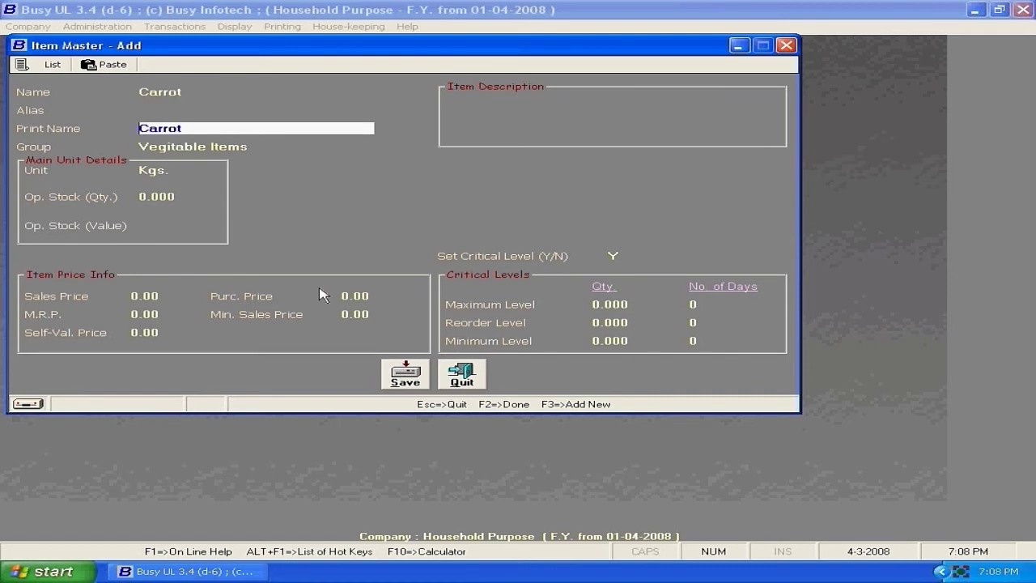
key(Return)
key(Return)
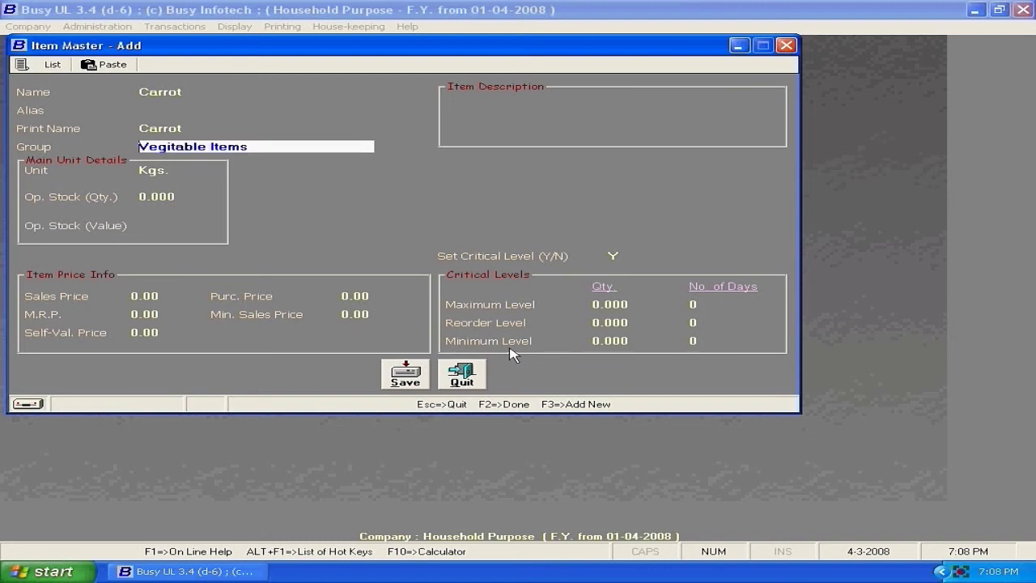
click(409, 373)
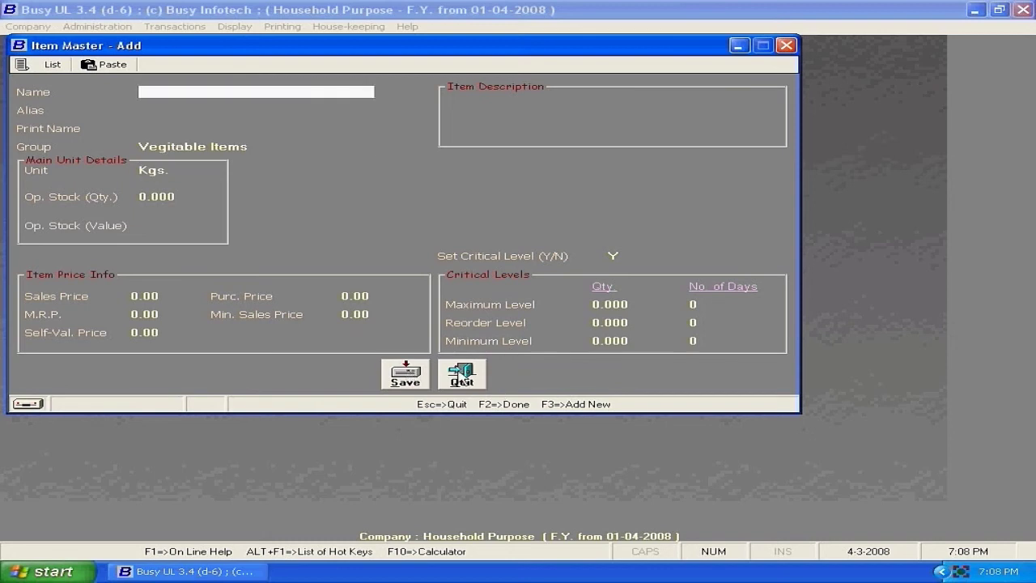
click(461, 377)
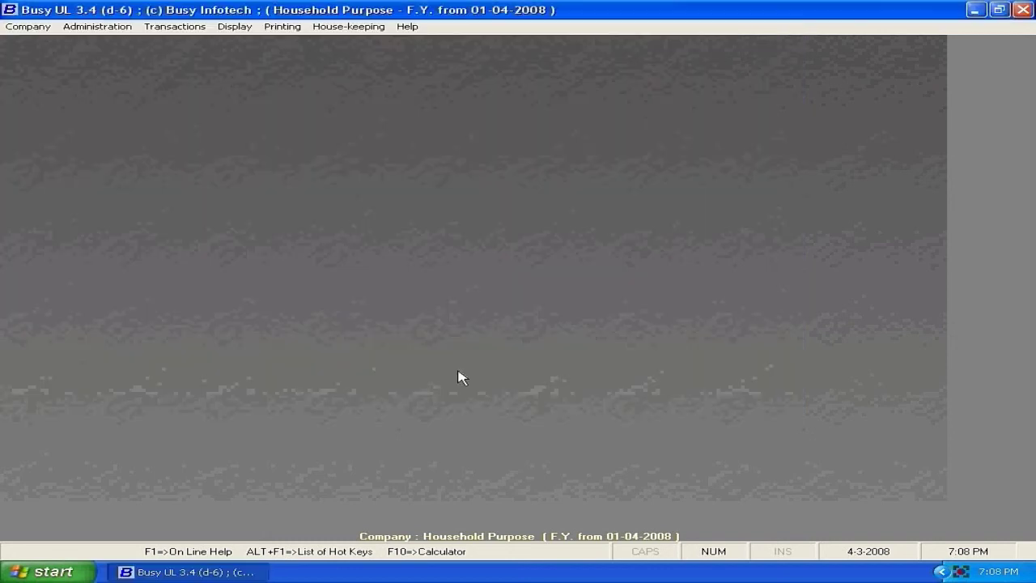
Start a new purchase voucher in the Main series dated 05-04-2008.
click(179, 28)
mouse_move(186, 58)
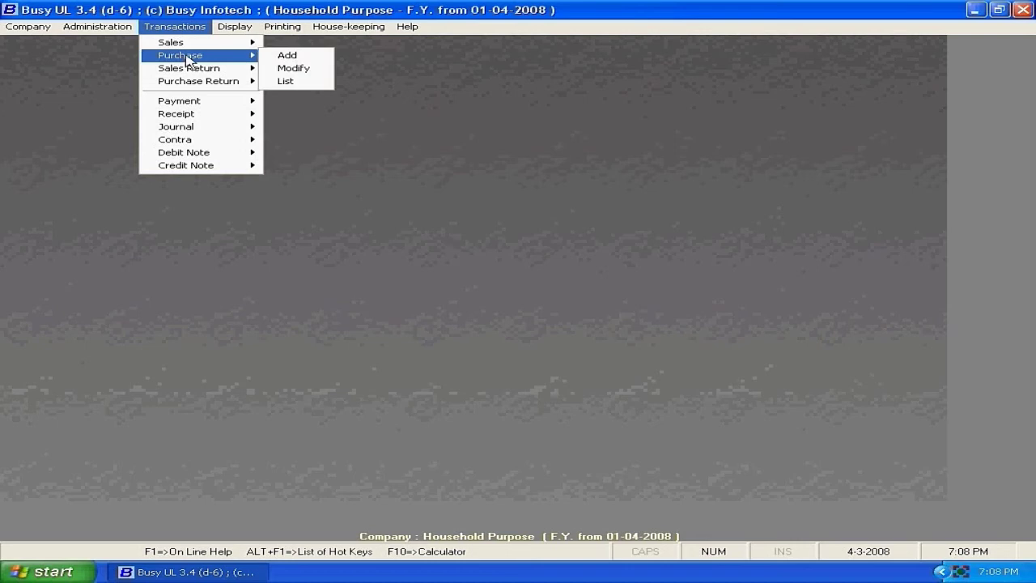
click(299, 58)
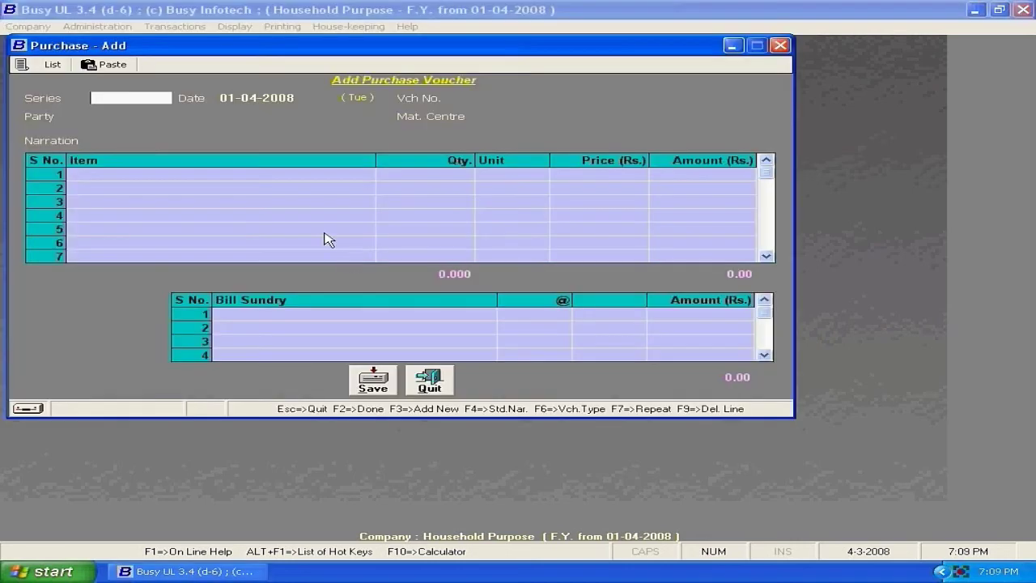
key(Return)
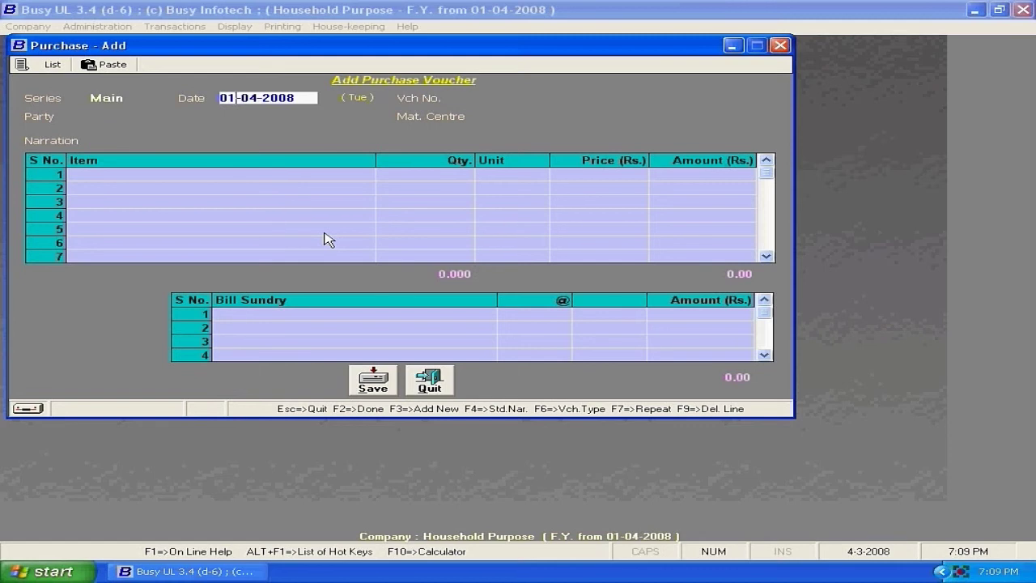
text(05)
key(Return)
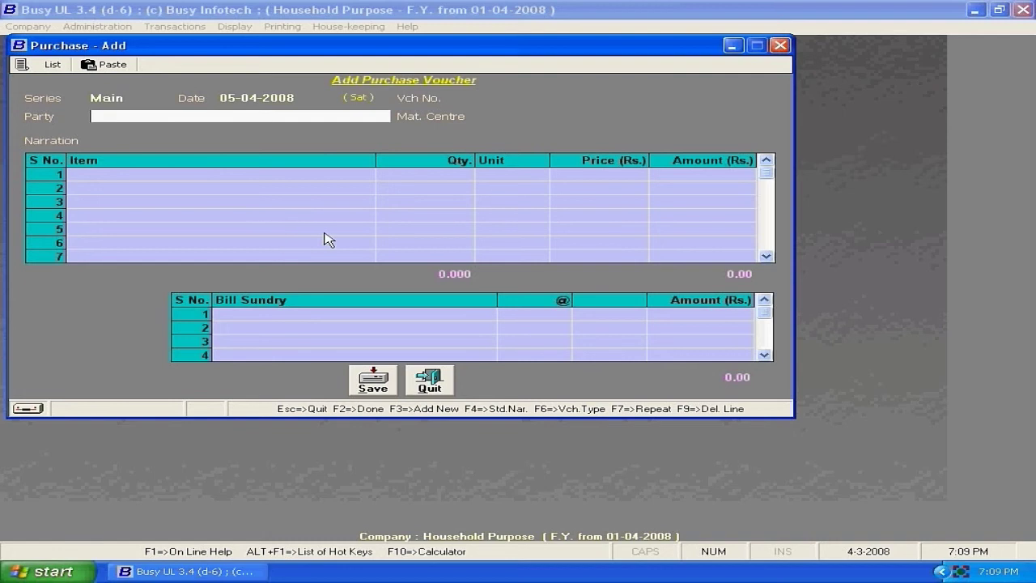
Set the voucher's party to Cash and its material centre to Main Store, leaving the transport details blank.
key(Down)
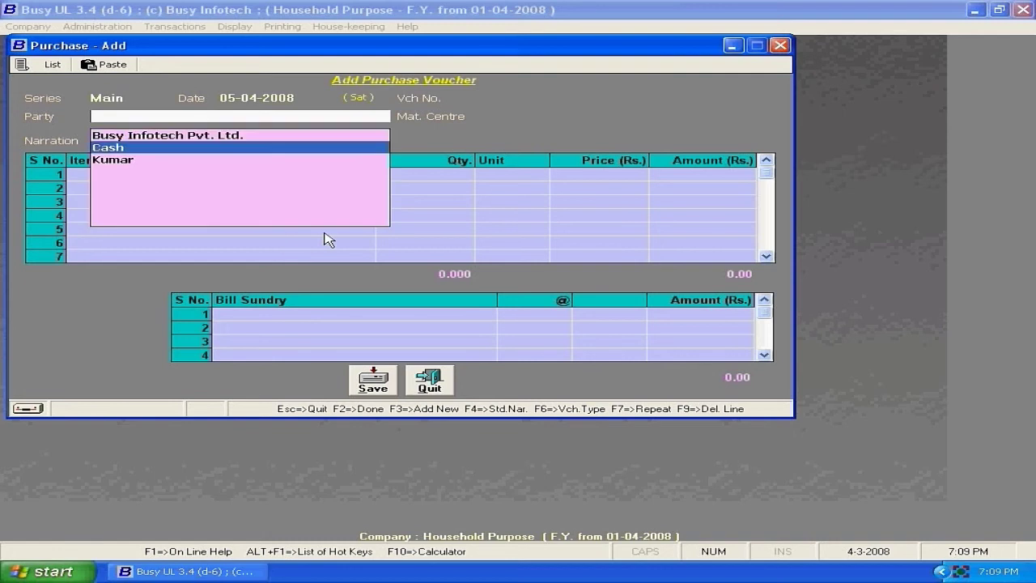
key(Return)
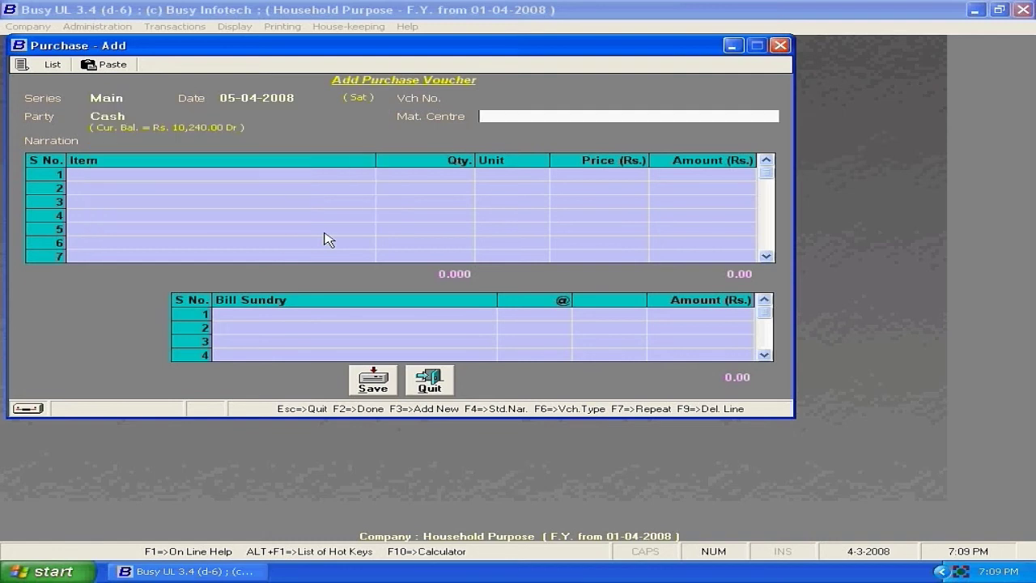
key(Return)
key(Return)
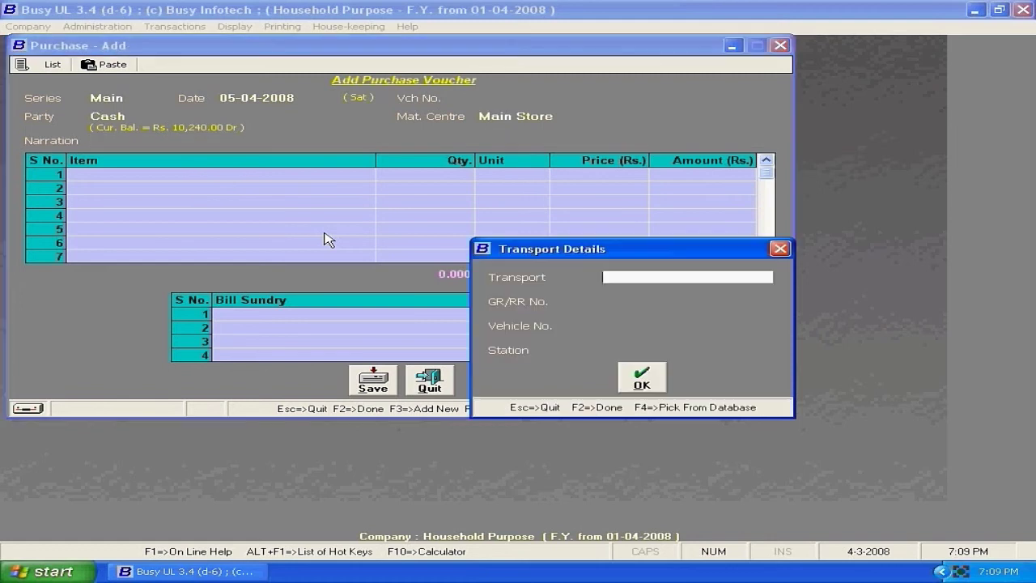
click(779, 249)
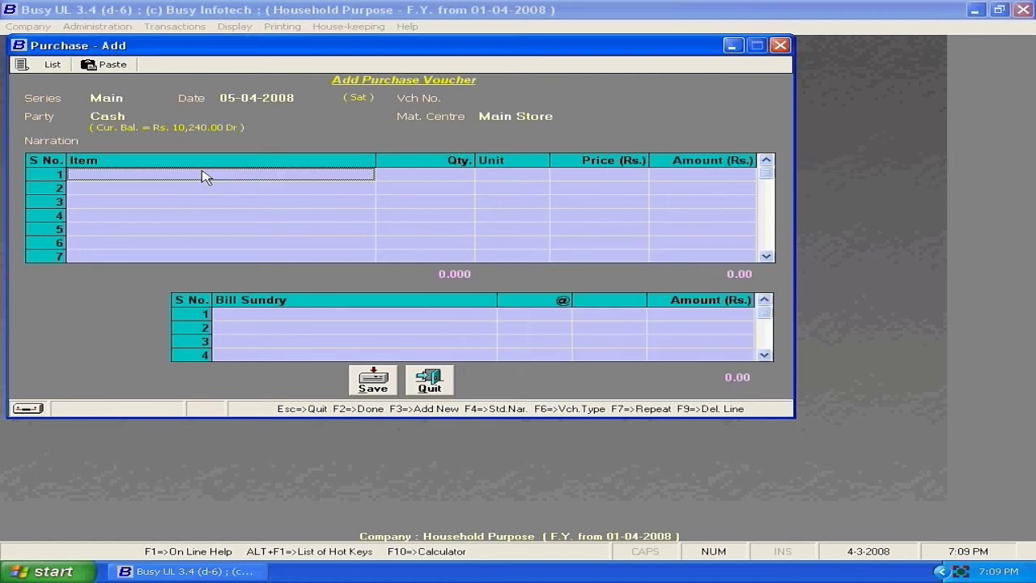
Enter Carrot as the voucher's first item with a quantity of 2 Kgs. and a price of Rs. 12.
click(202, 174)
key(Down)
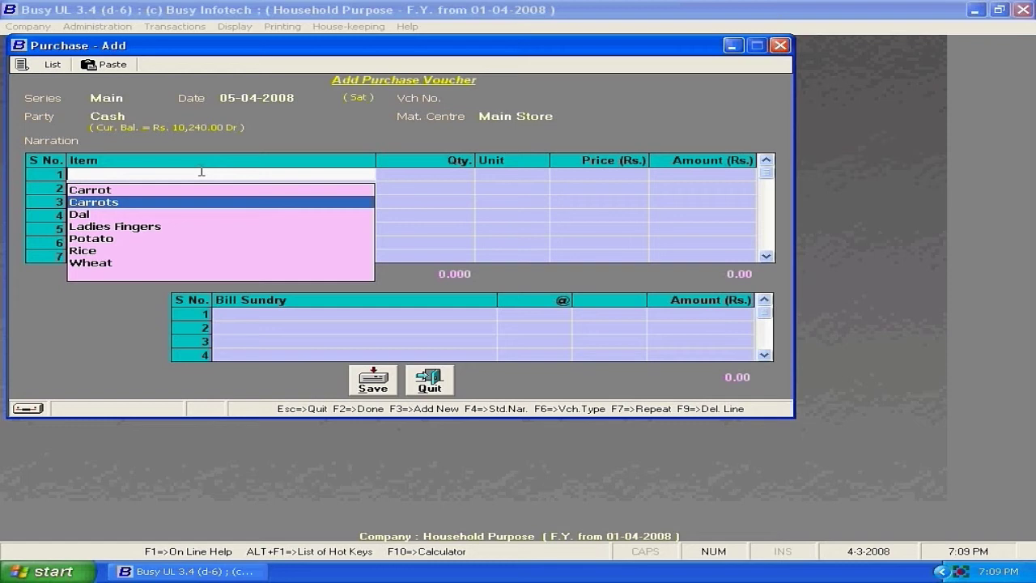
key(Up)
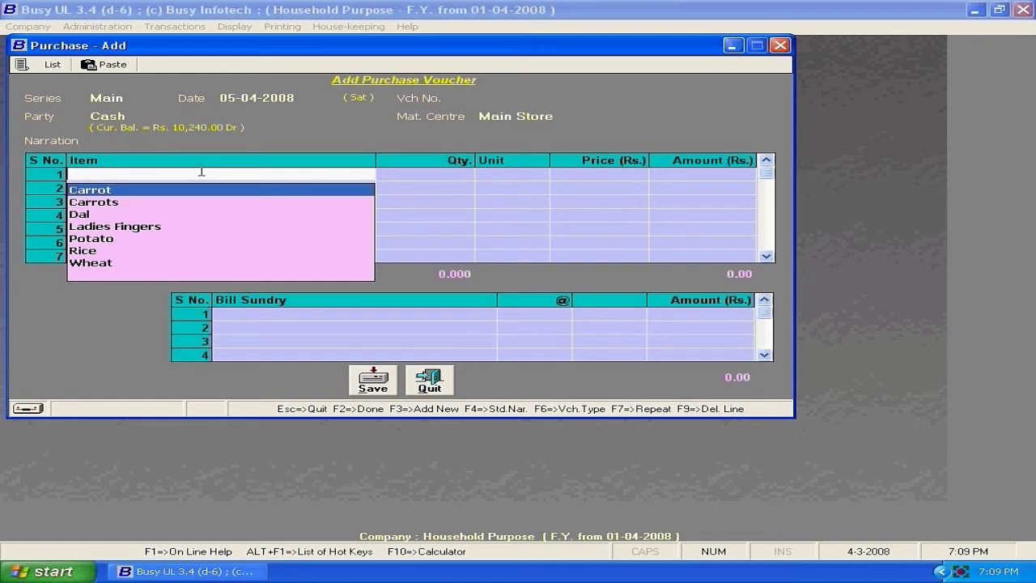
key(Return)
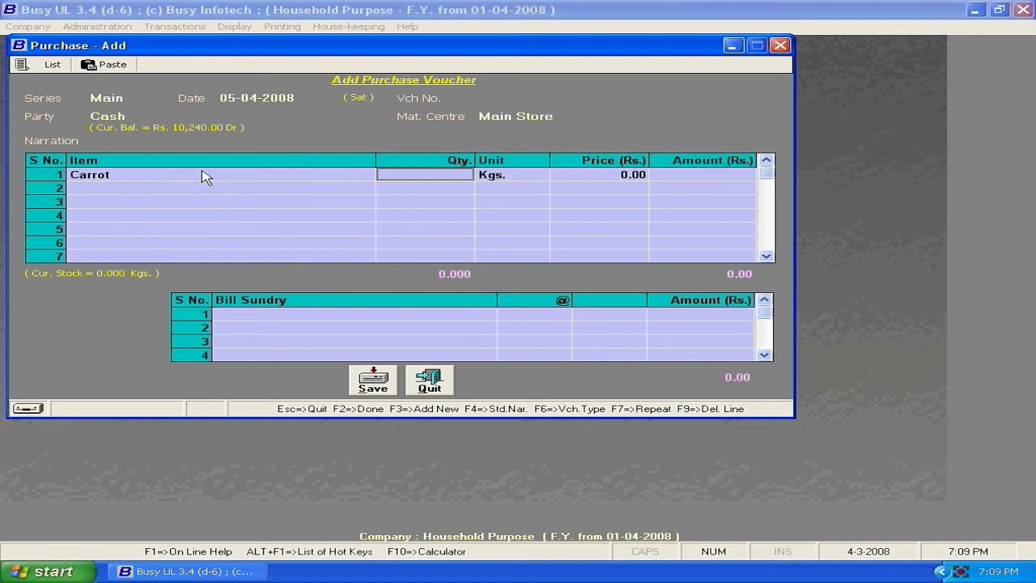
text(2)
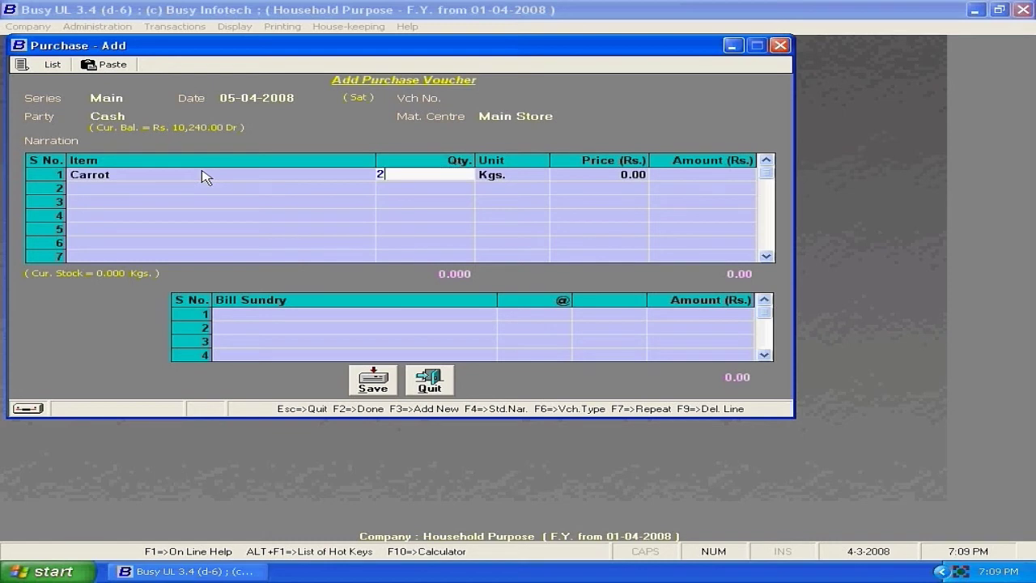
key(Return)
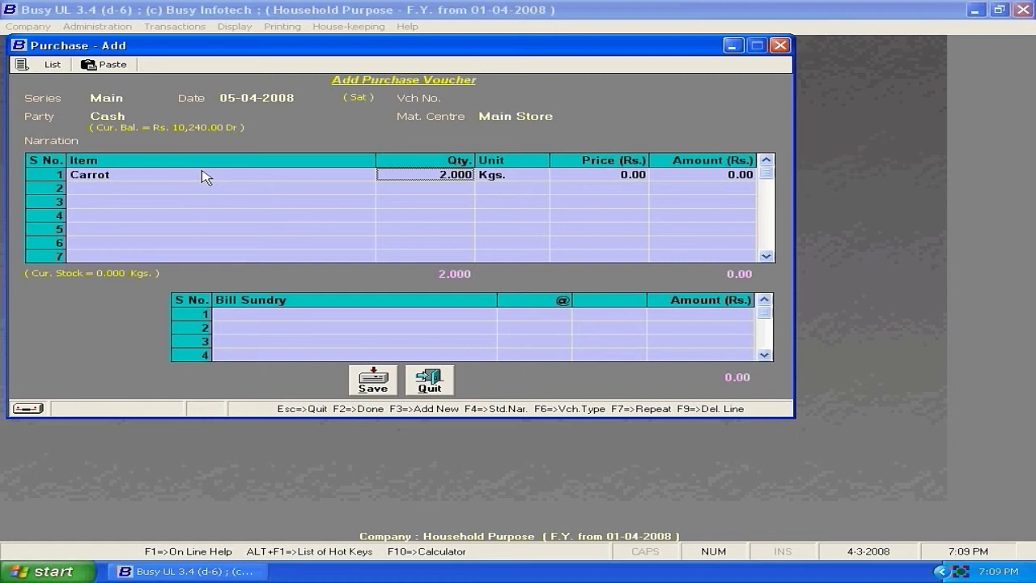
key(Tab)
click(601, 174)
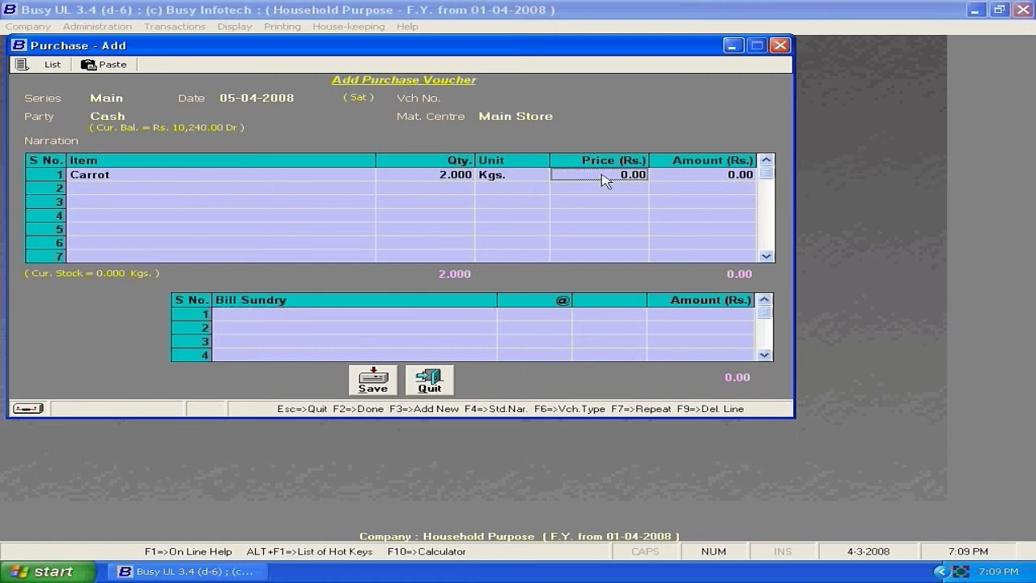
text(12)
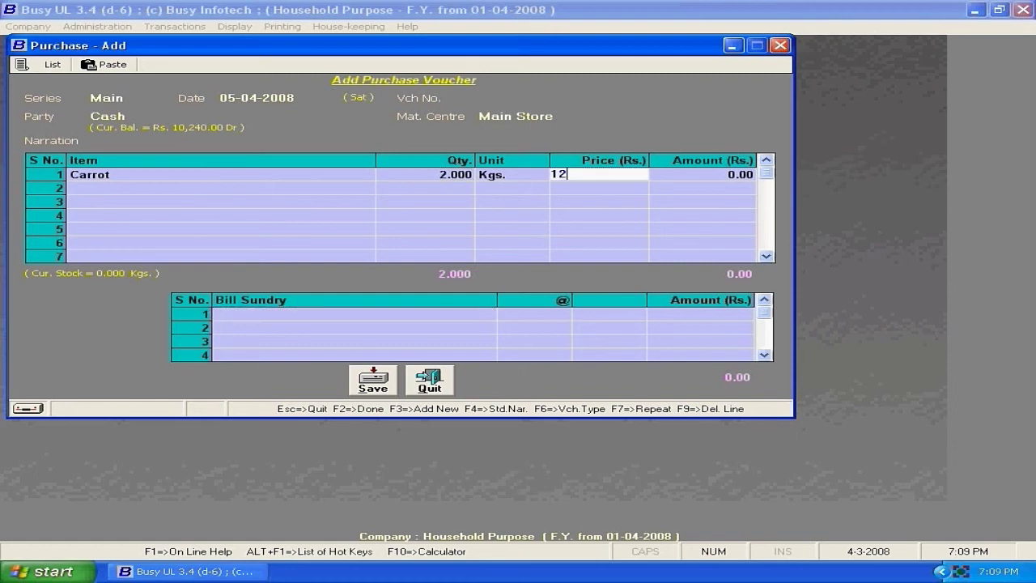
Enter Potato as the second item with a quantity of 3 Kgs. and a price of Rs. 15.
click(226, 188)
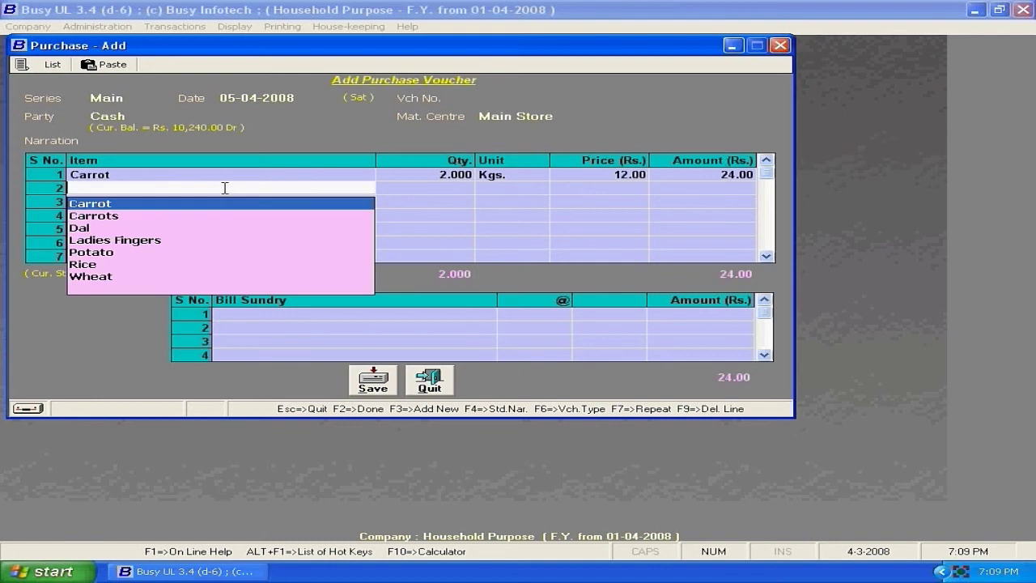
click(91, 255)
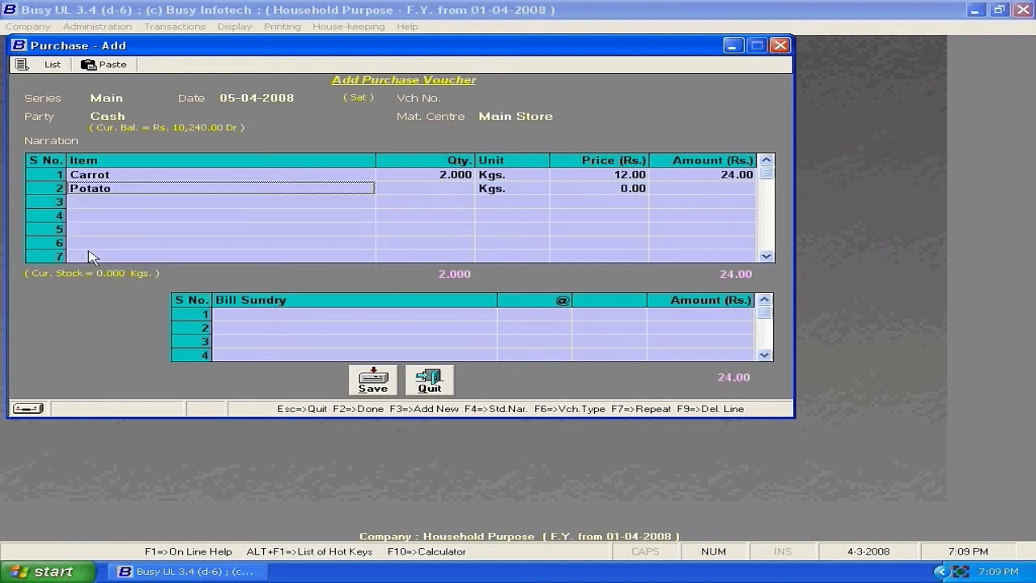
click(450, 192)
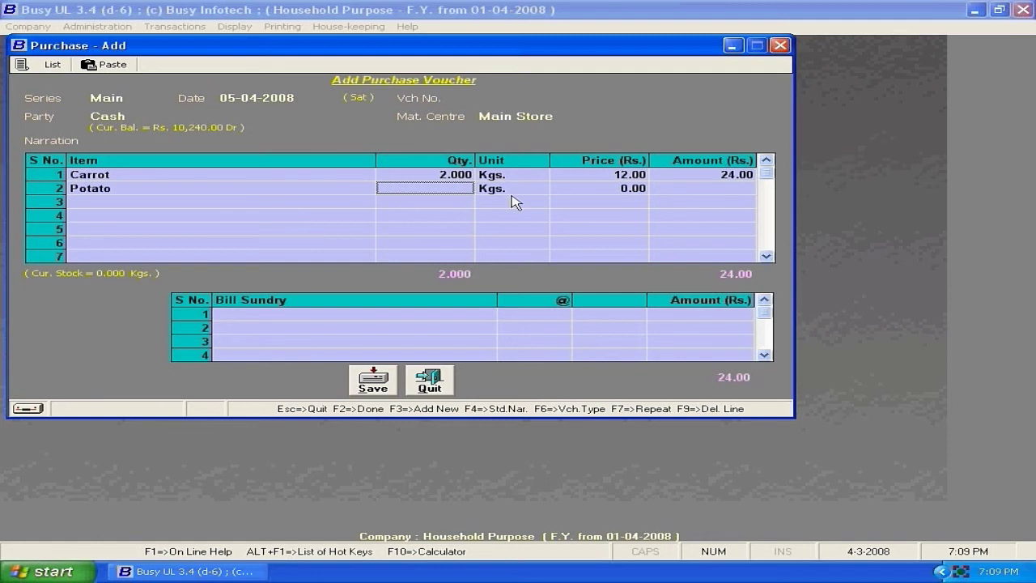
text(3)
click(639, 188)
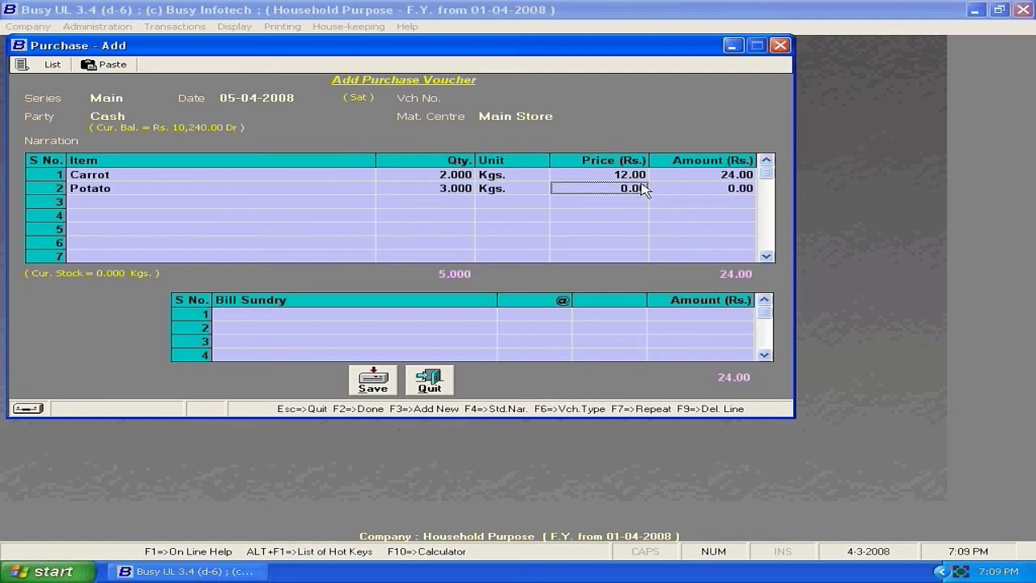
text(15)
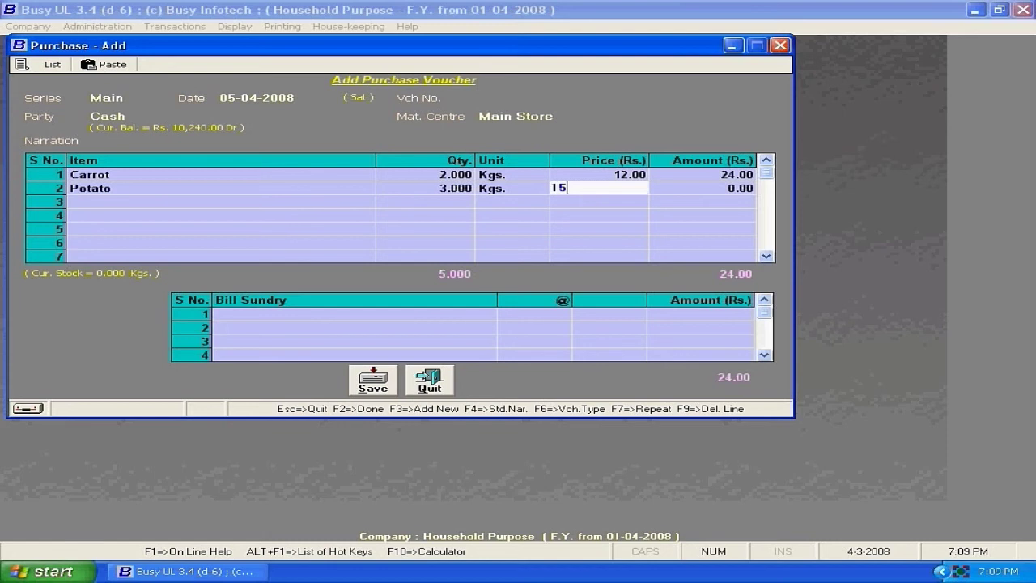
Enter Ladies Fingers as the third item with a quantity of 1 Kg. and a price of Rs. 12.50.
click(260, 207)
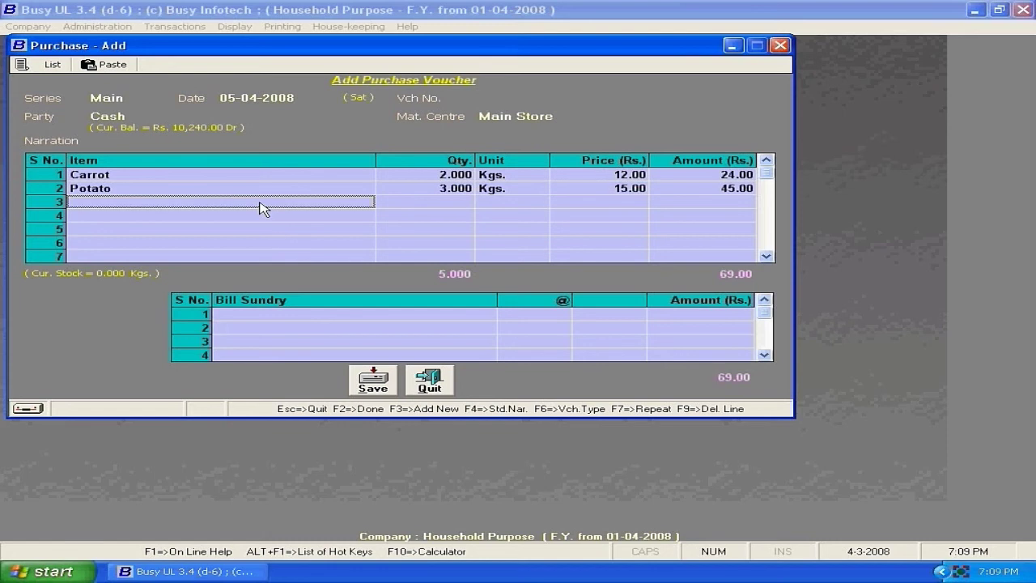
click(259, 202)
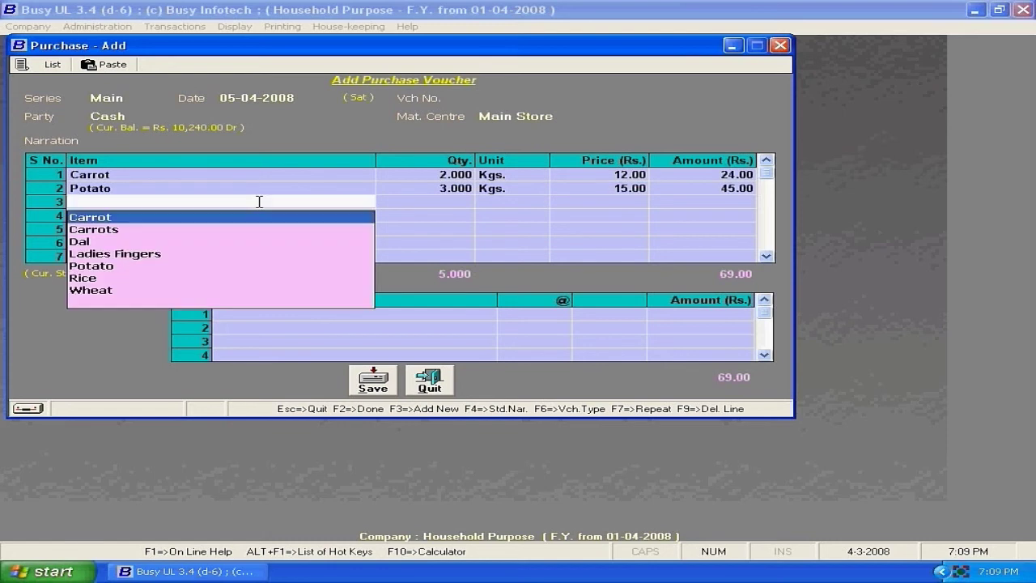
click(154, 254)
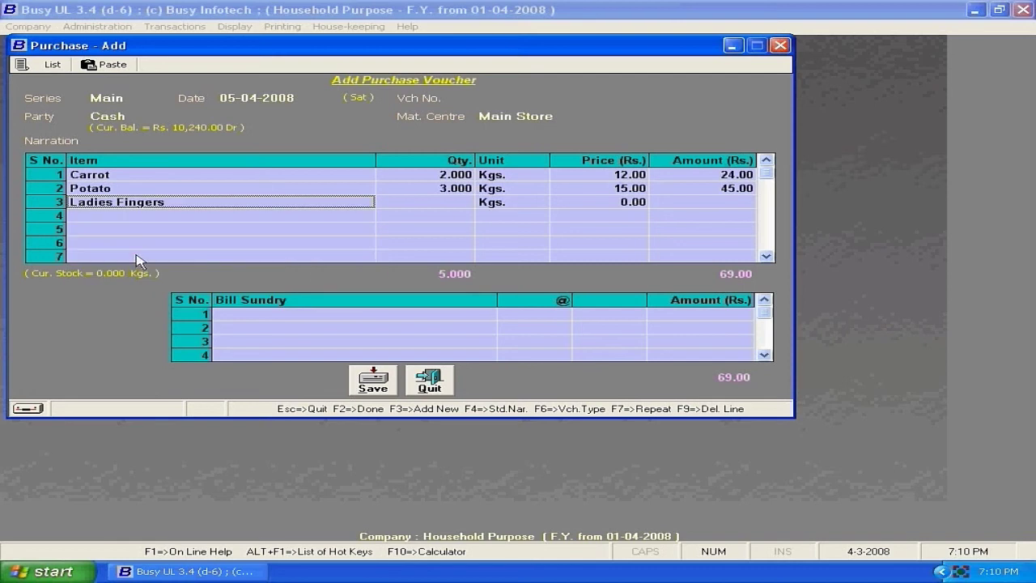
click(460, 203)
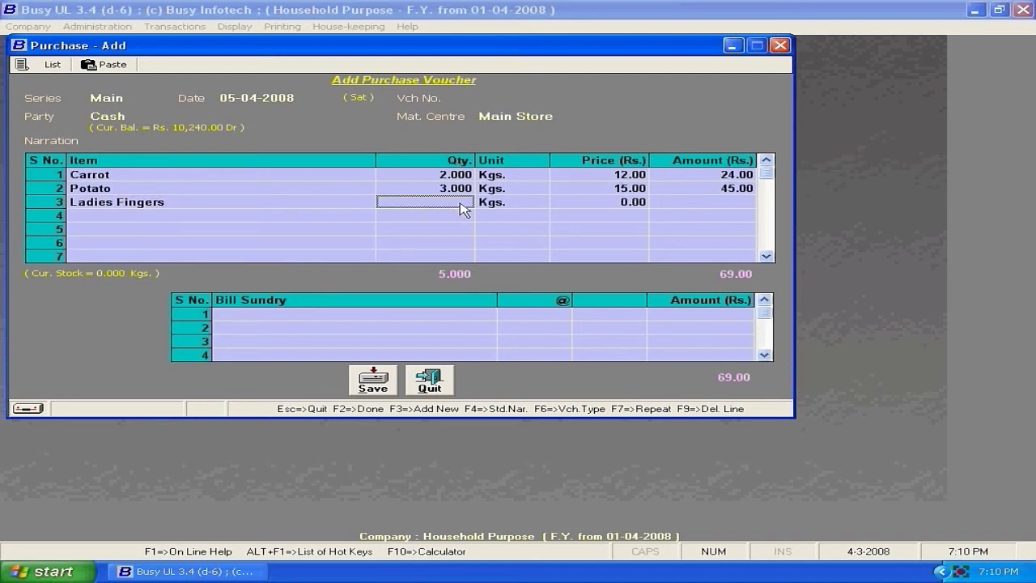
text(1)
click(623, 207)
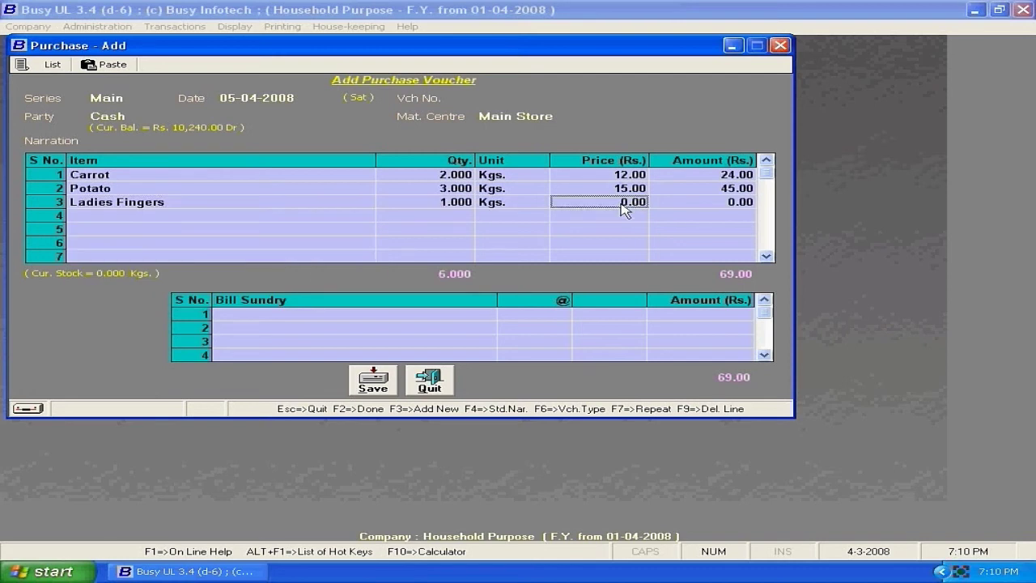
text(12.5)
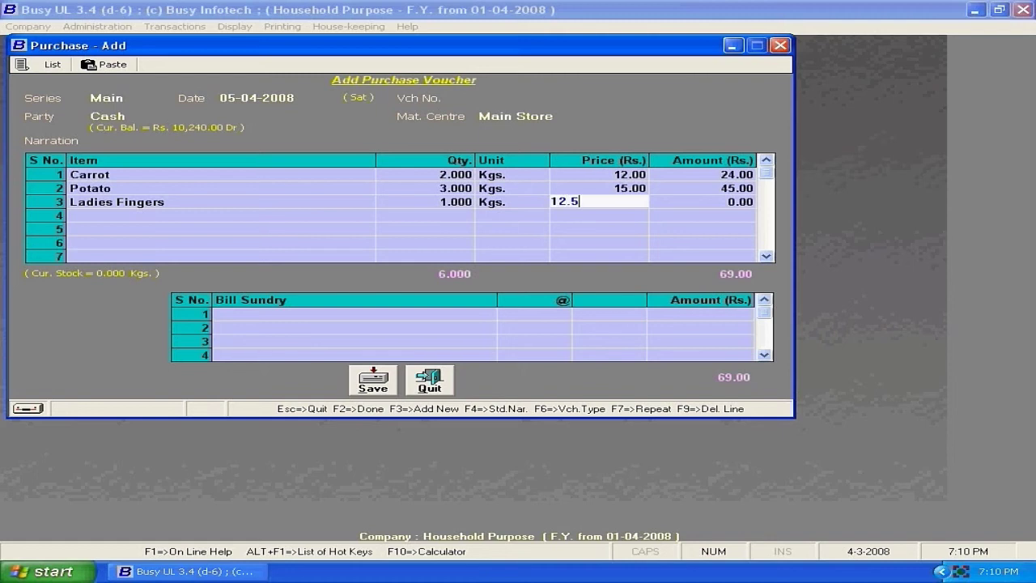
click(451, 213)
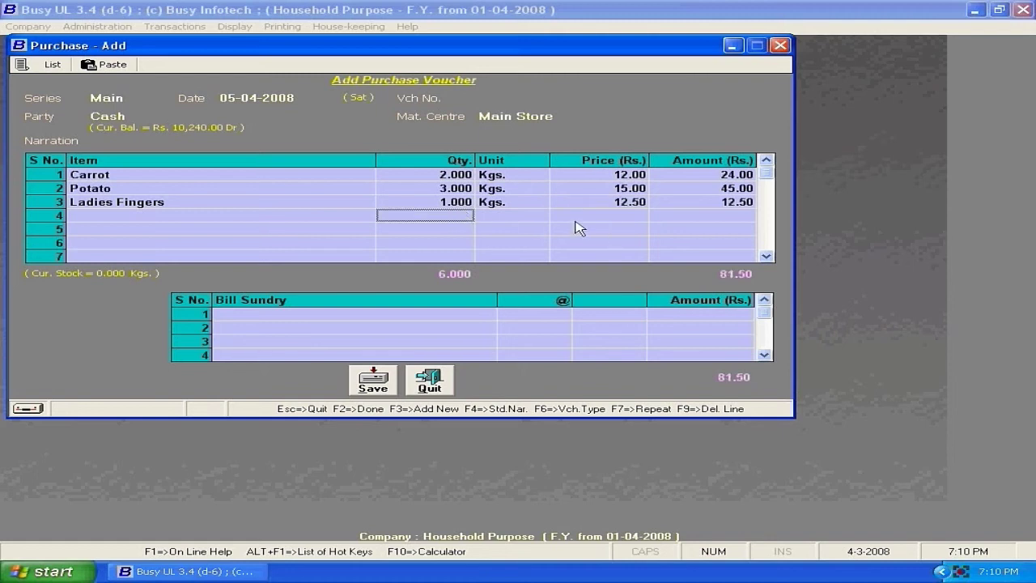
Add a Discount bill sundry of 5% to the purchase voucher.
click(381, 313)
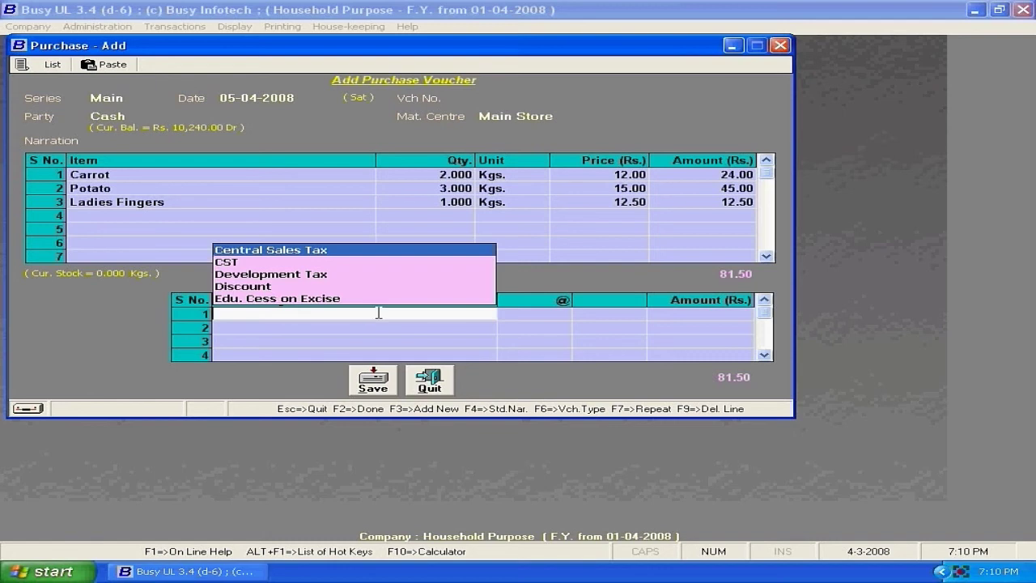
click(251, 288)
click(553, 320)
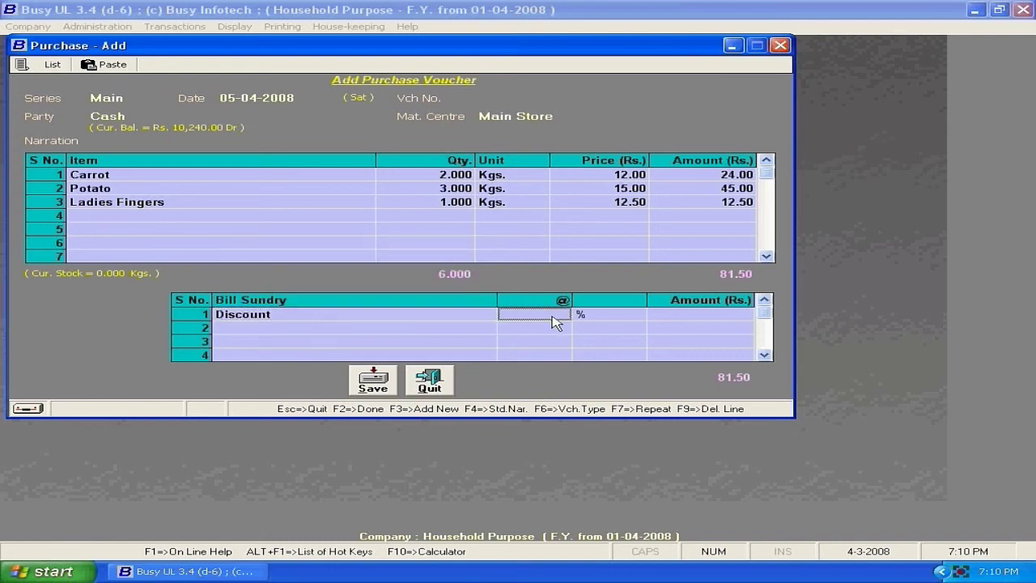
text(5)
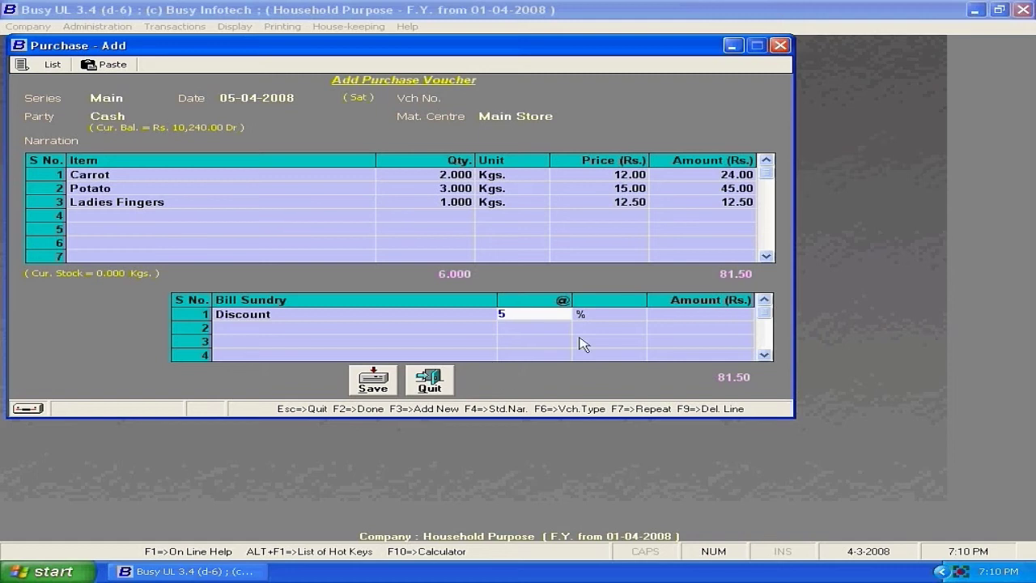
click(536, 327)
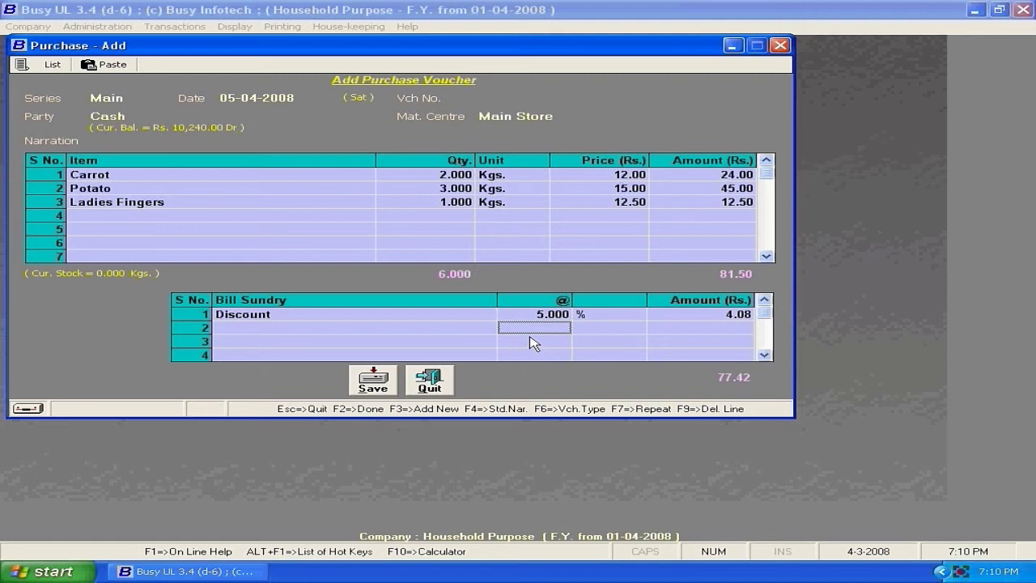
Add a Rounded Off (-) bill sundry with an amount of Rs. 0.42 in the second row.
click(405, 327)
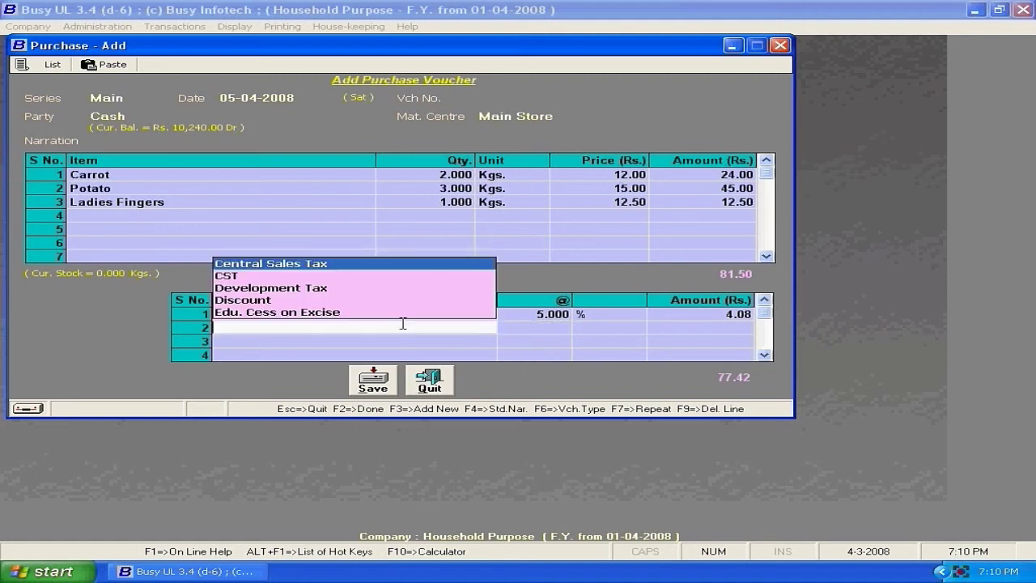
text(r)
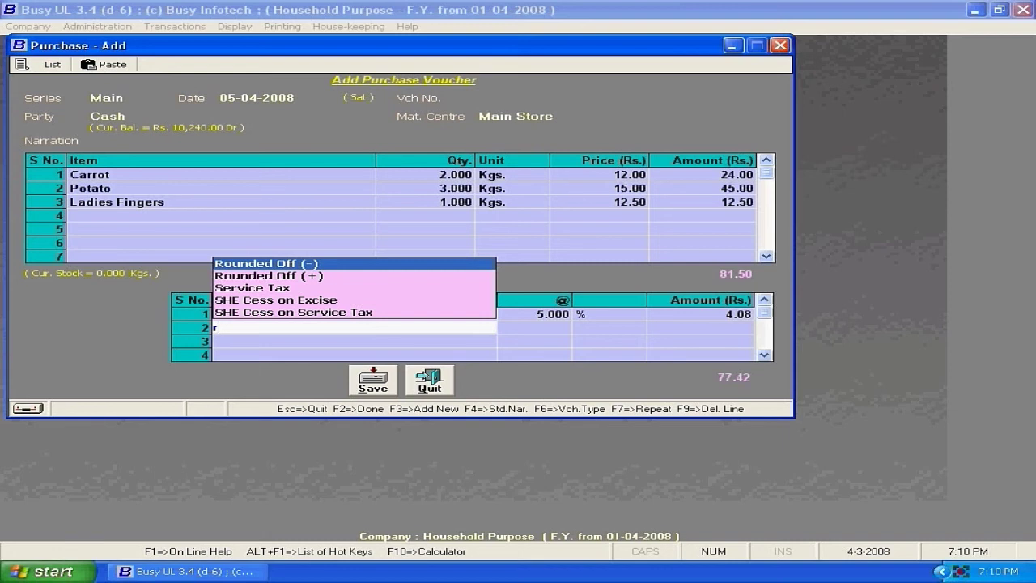
key(Return)
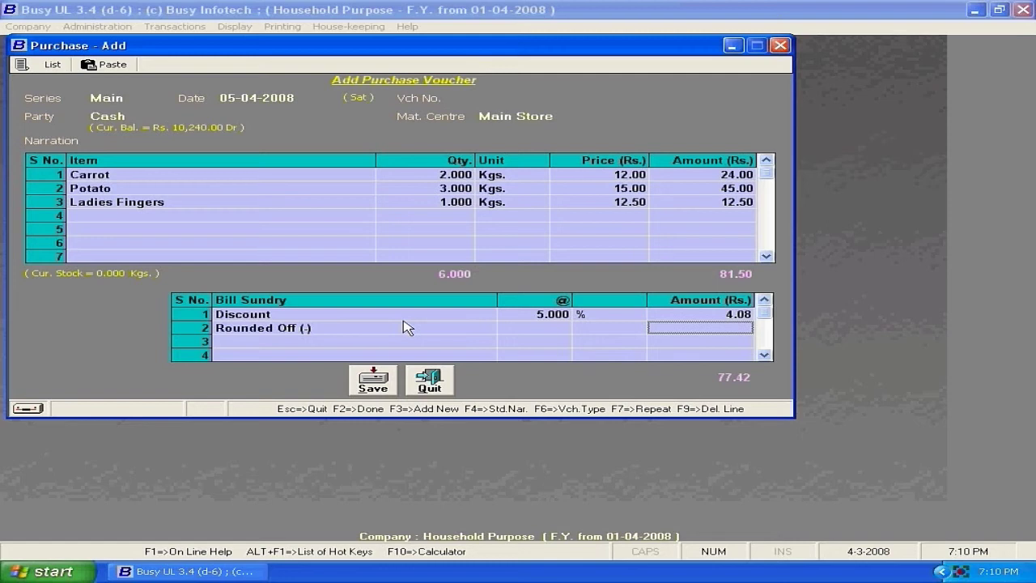
text(.42)
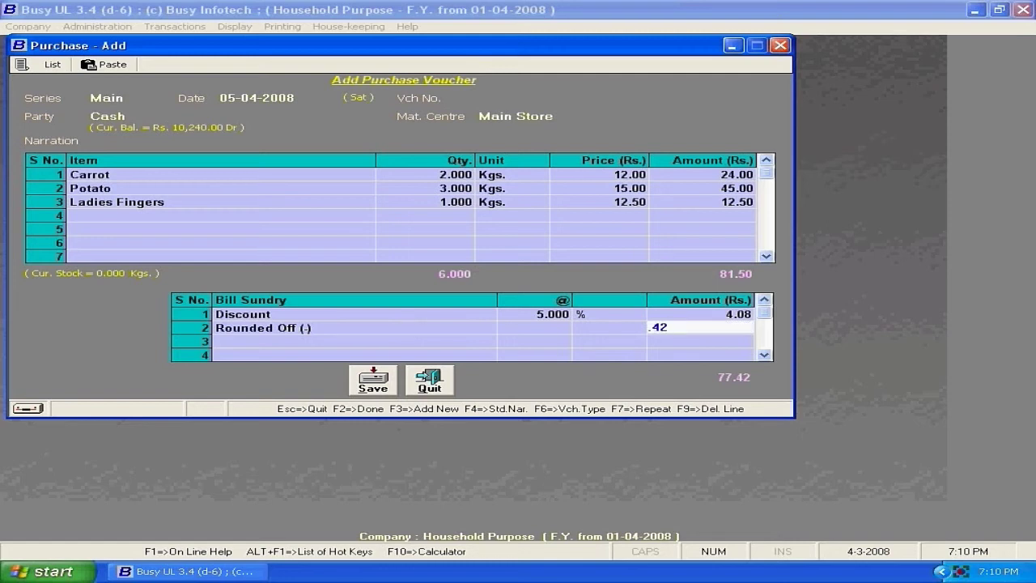
key(Return)
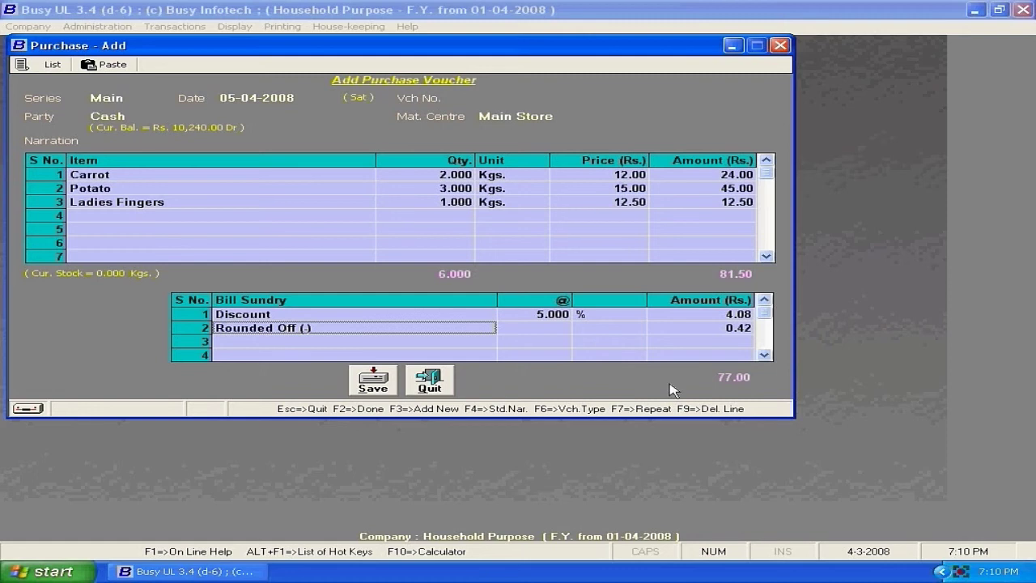
Save the purchase voucher, check its entry in the Purchase Register, and close the register.
click(375, 387)
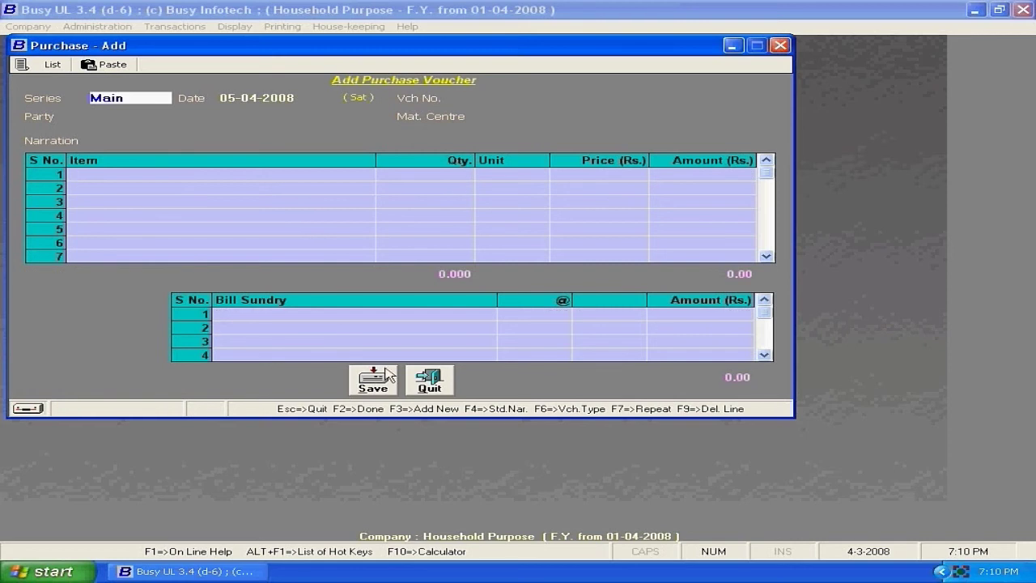
click(47, 65)
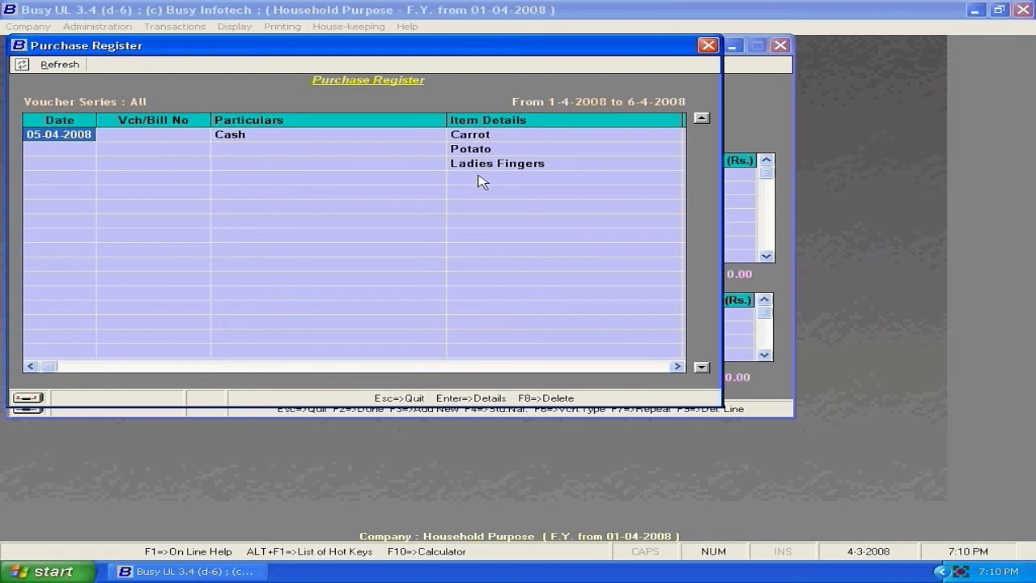
click(706, 46)
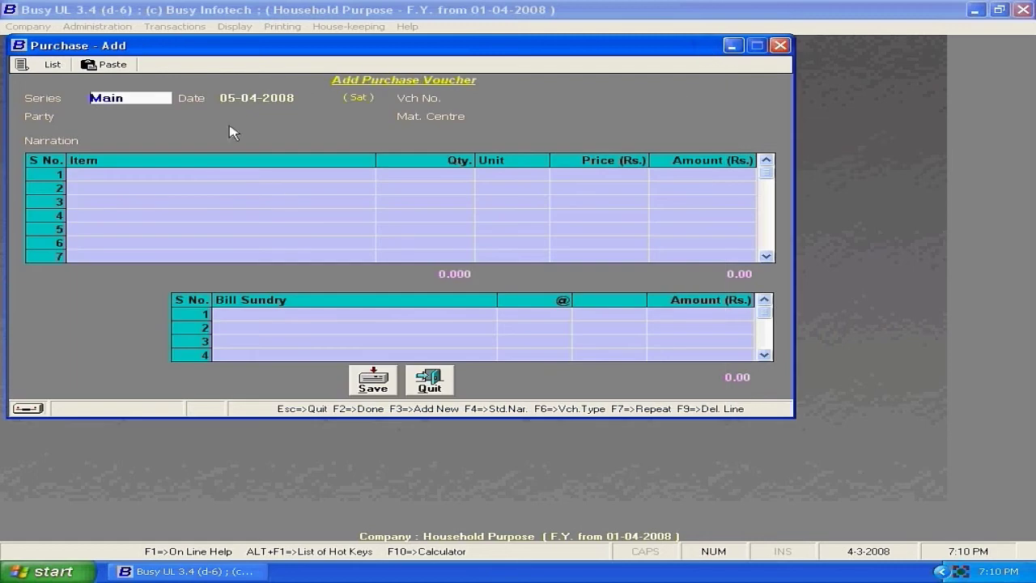
Start another purchase voucher in the Main series dated 09-04-2008 and set its party to Cash.
key(Return)
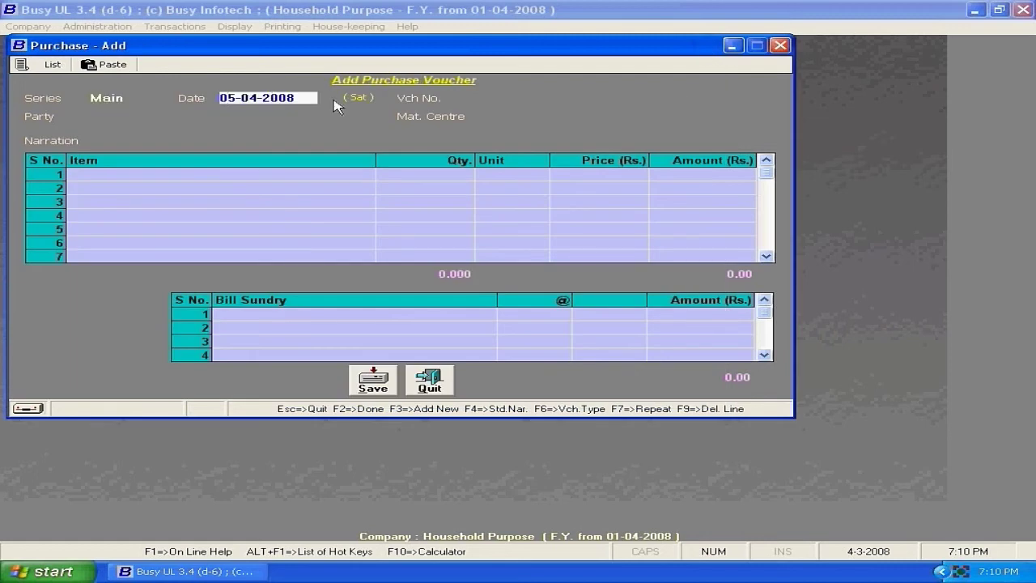
key(Delete)
text(9)
key(Return)
key(Return)
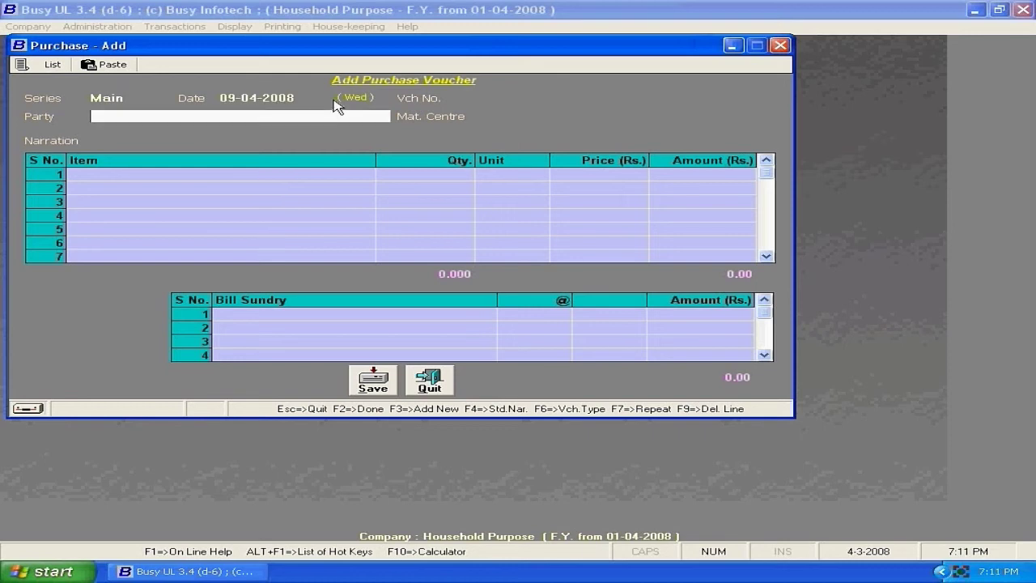
key(Down)
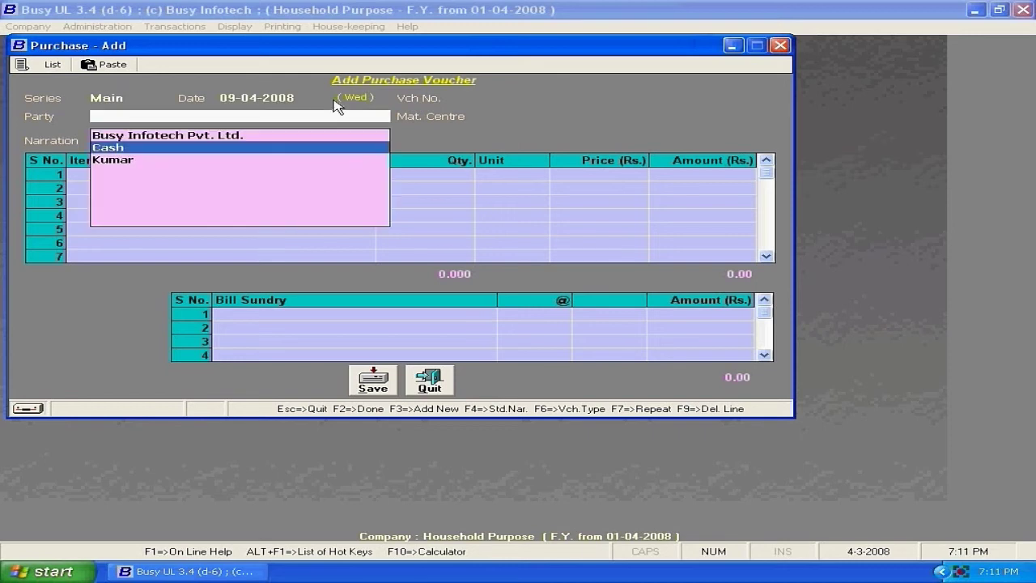
key(Return)
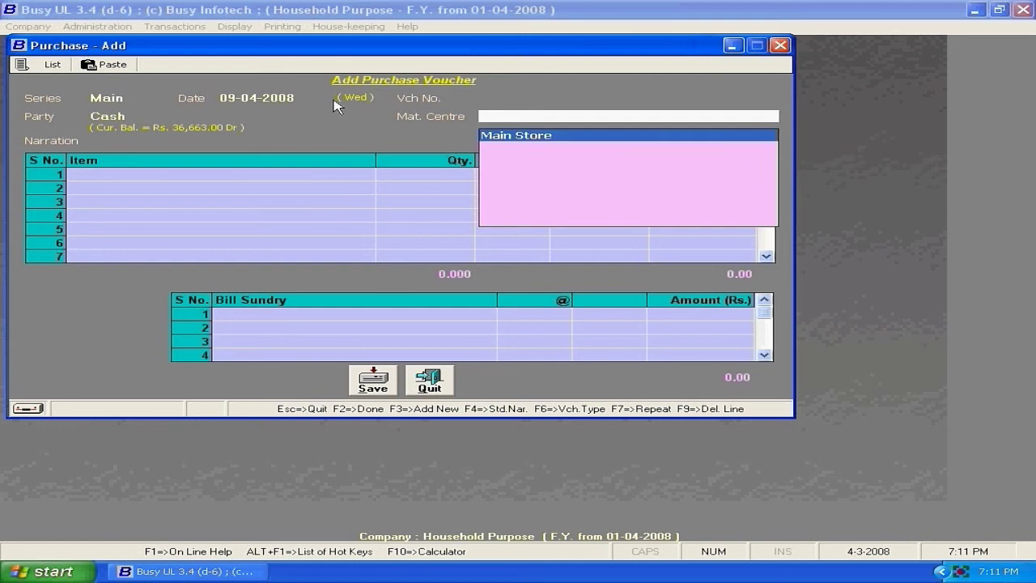
Set the voucher's material centre to Main Store and dismiss the transport details without filling them in.
key(Return)
key(Return)
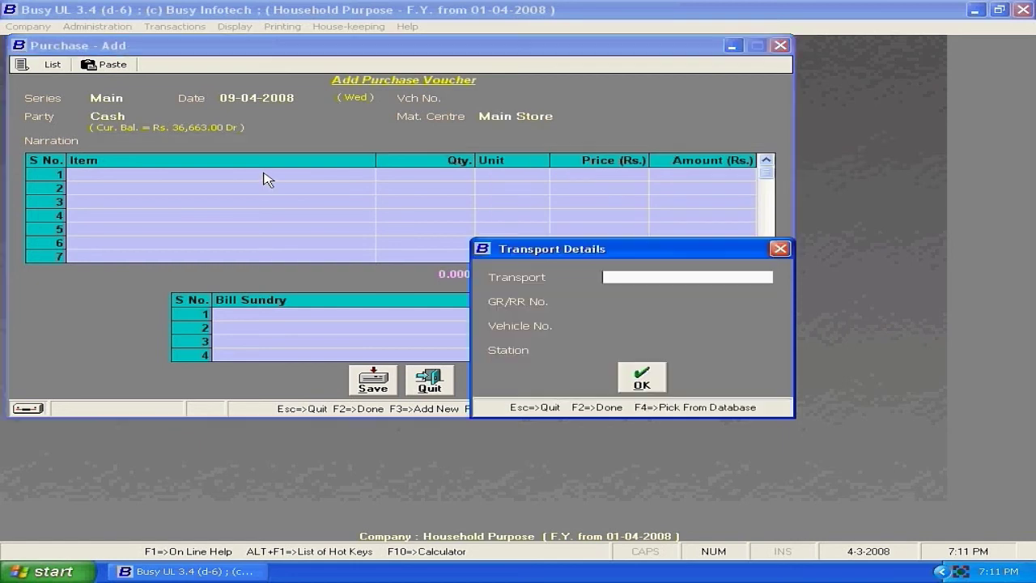
click(779, 248)
Enter Rice in the first item row with a quantity of 25 Kgs. at Rs. 20, and save the purchase voucher.
click(225, 173)
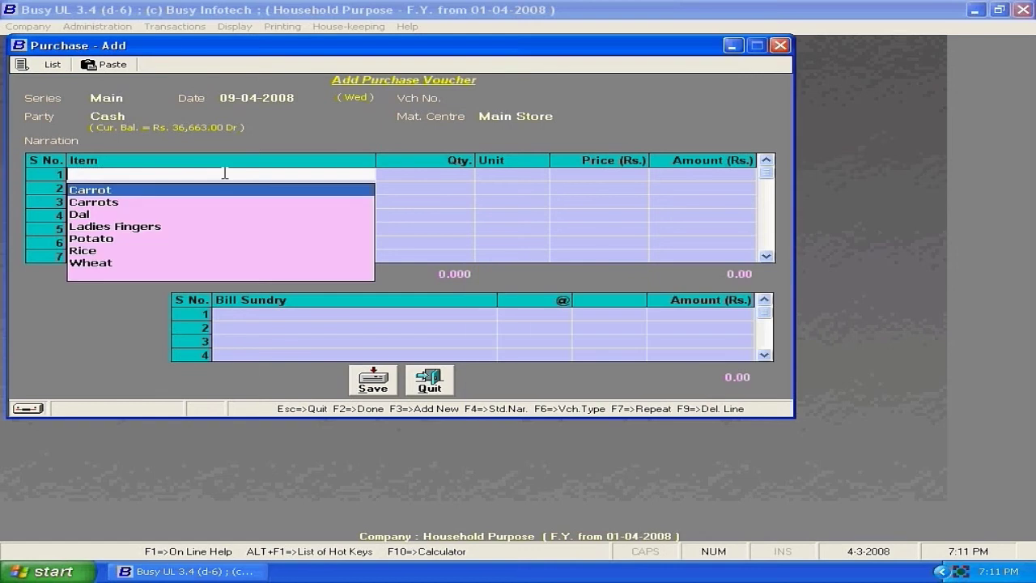
key(Down)
key(Down)
key(Down)
key(Down)
key(Down)
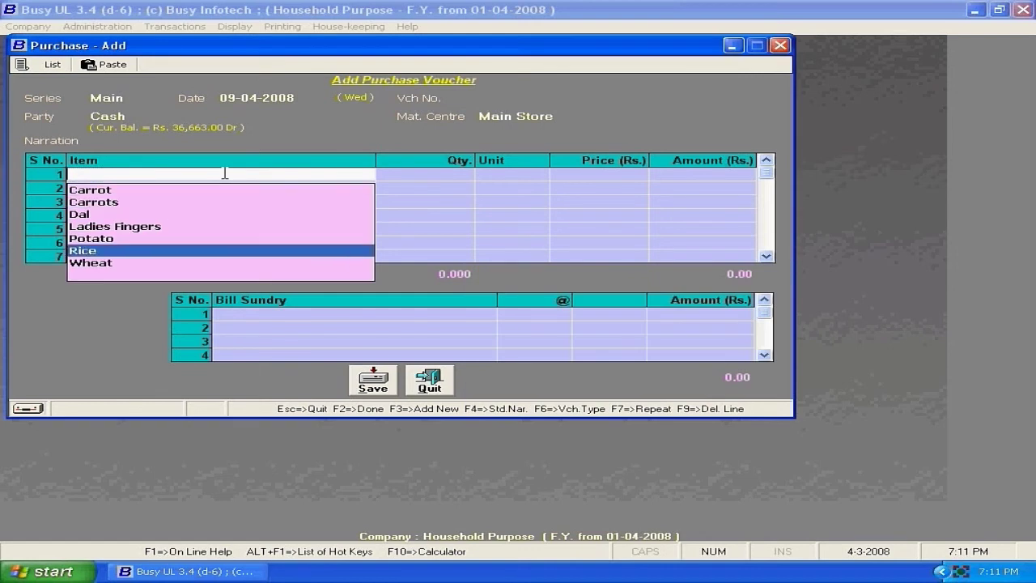
key(Return)
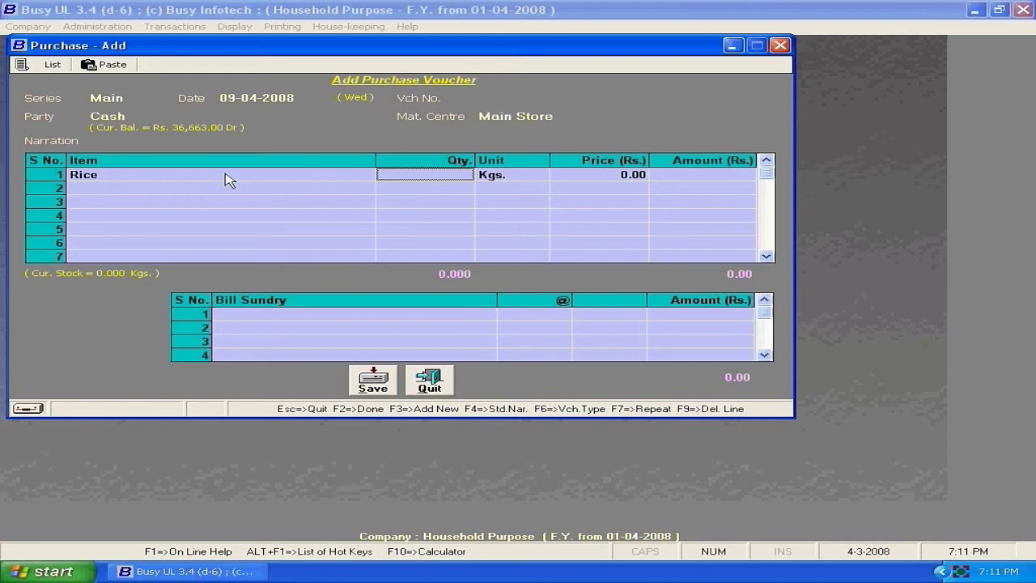
text(25)
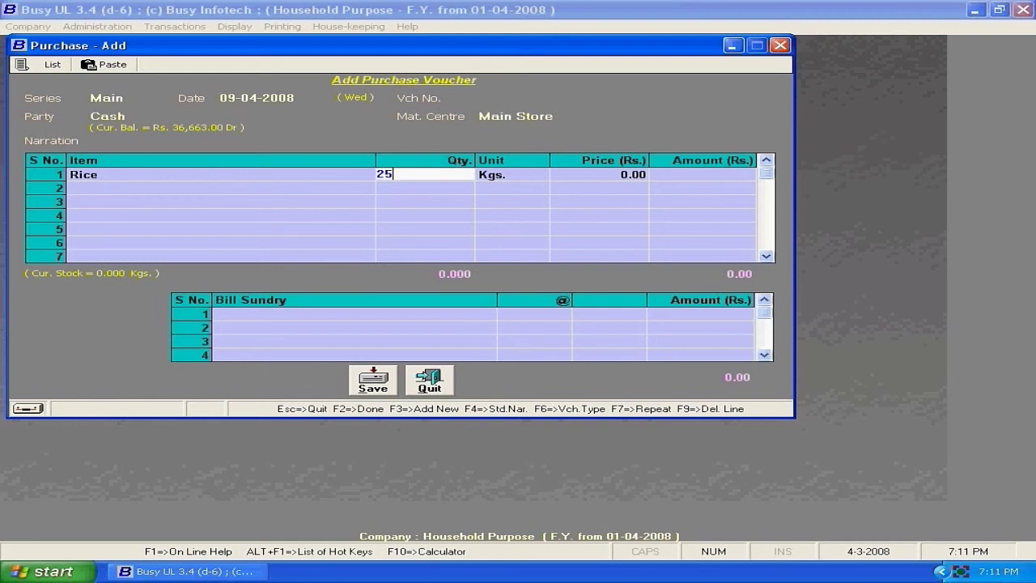
click(634, 178)
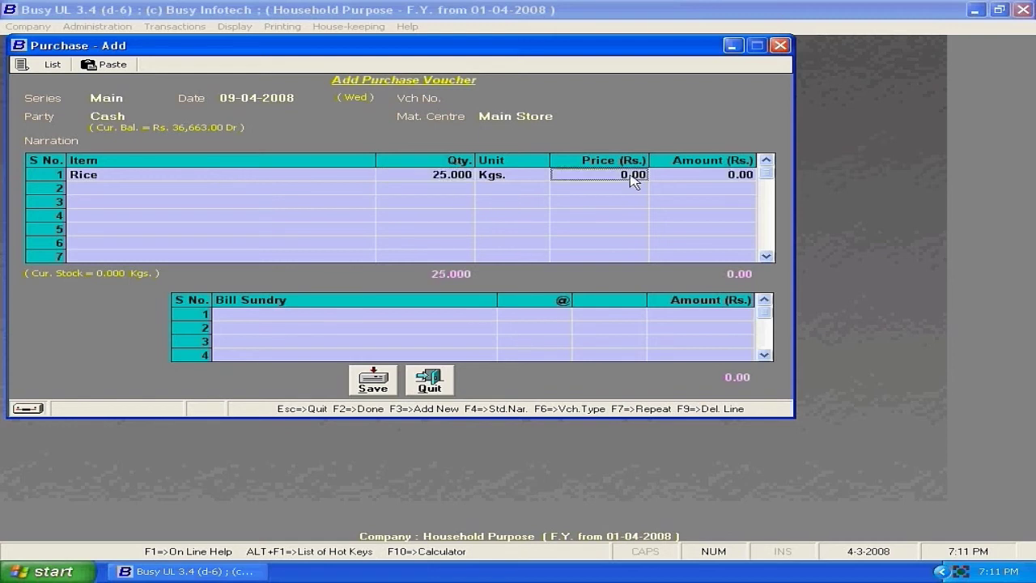
text(20)
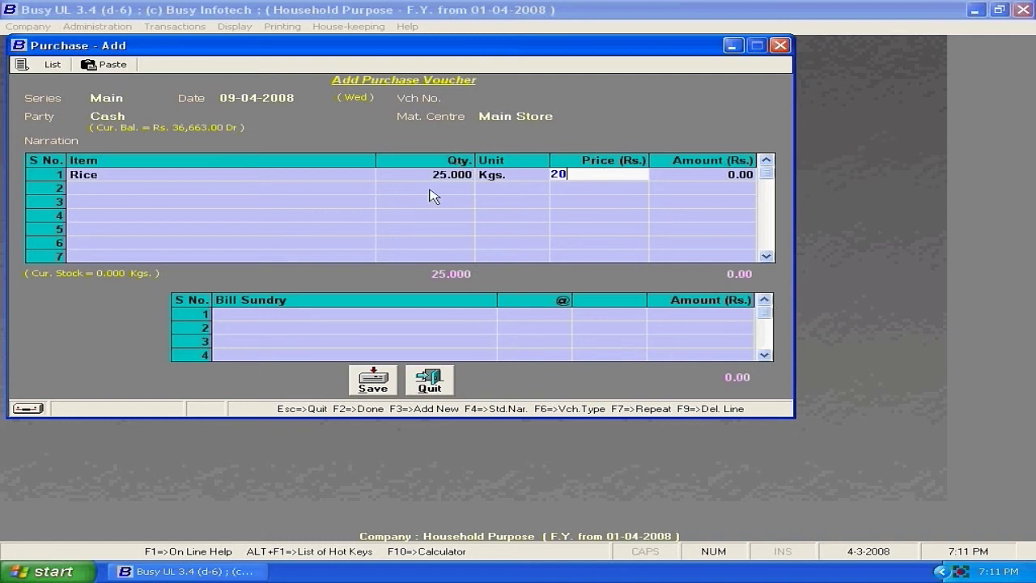
click(430, 190)
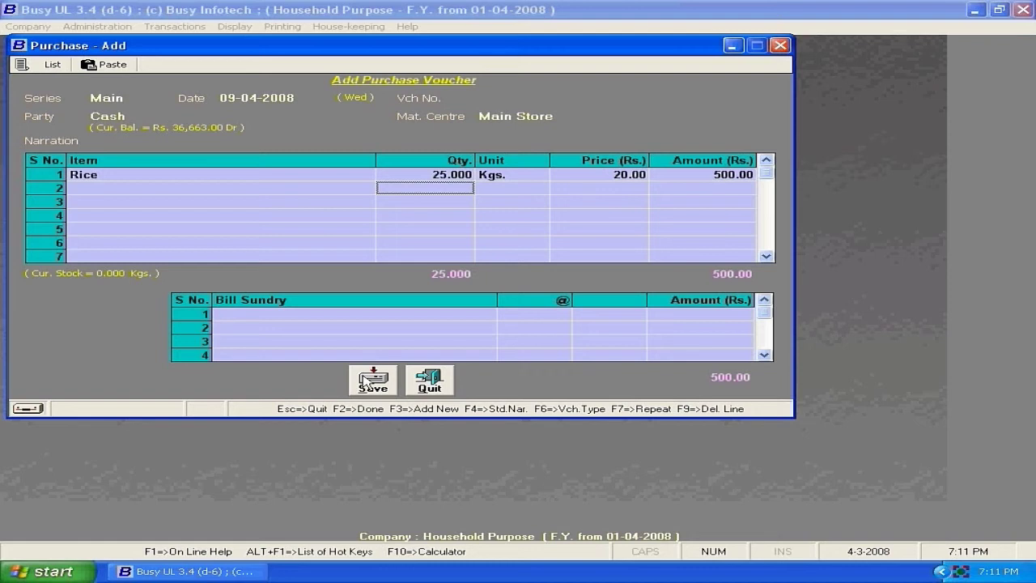
click(363, 382)
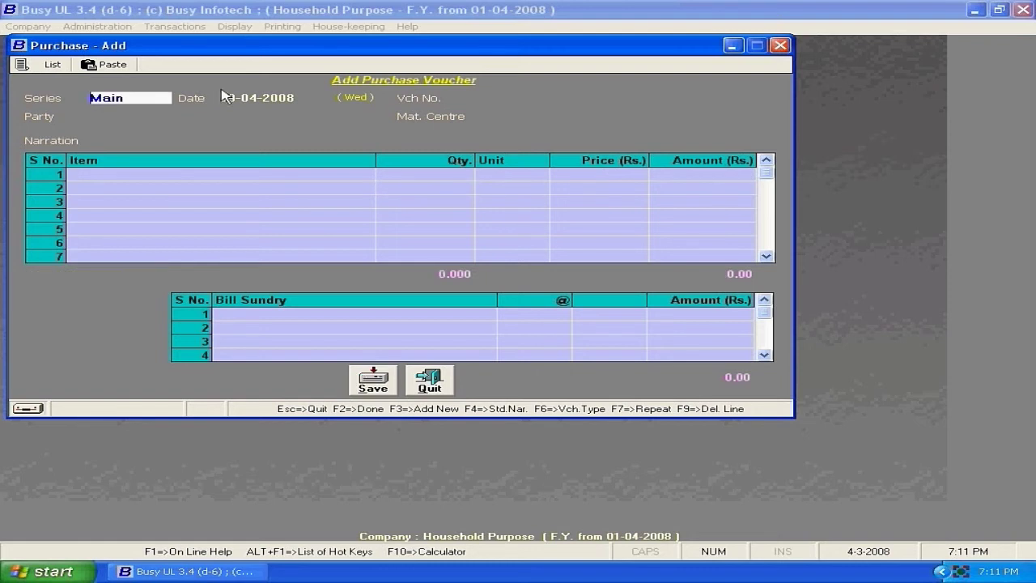
Date the new Main series purchase voucher 12-04-2008 and set its party to Cash.
key(Return)
key(Delete)
key(Delete)
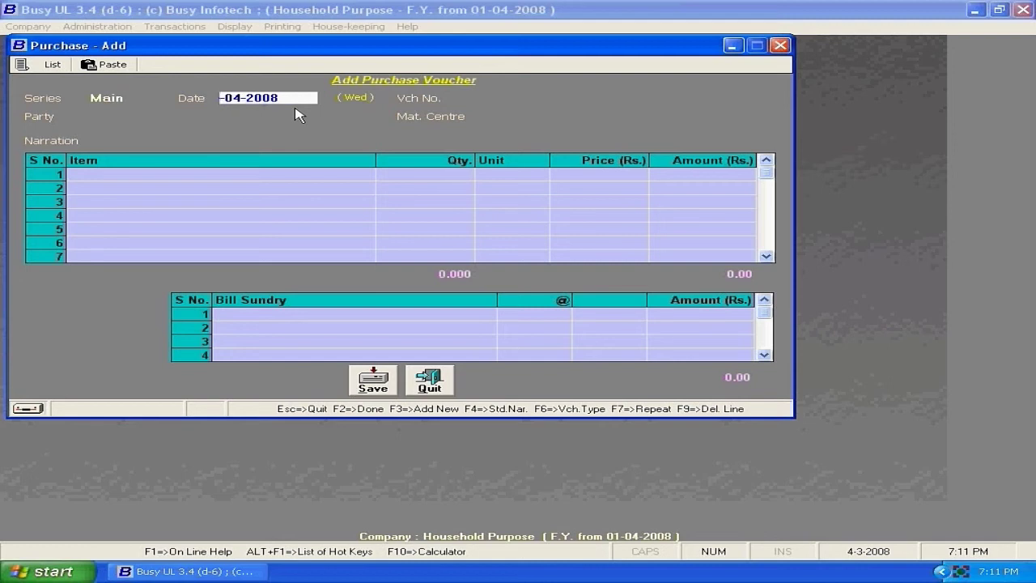
text(12)
key(Return)
key(Return)
key(Down)
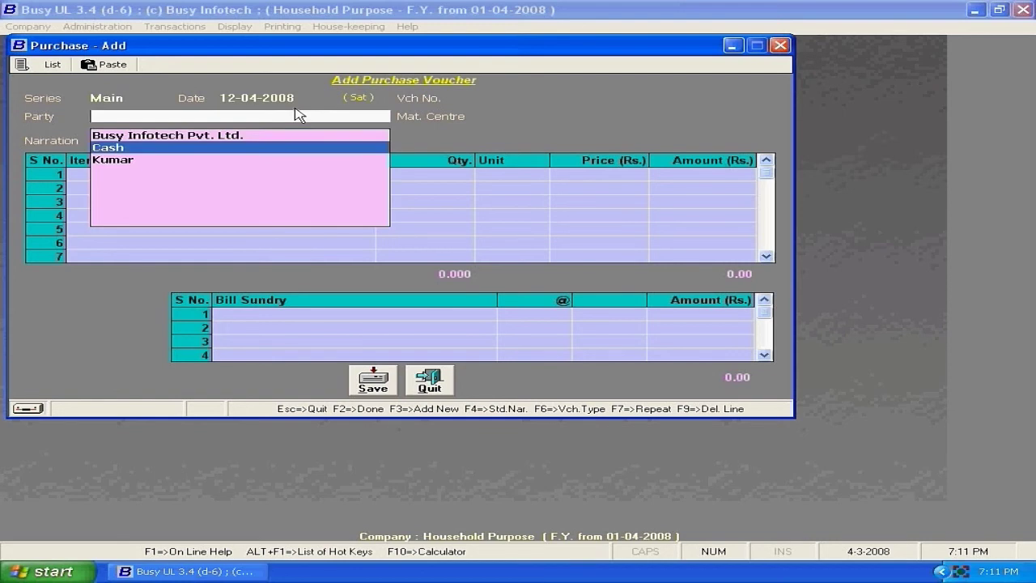
key(Return)
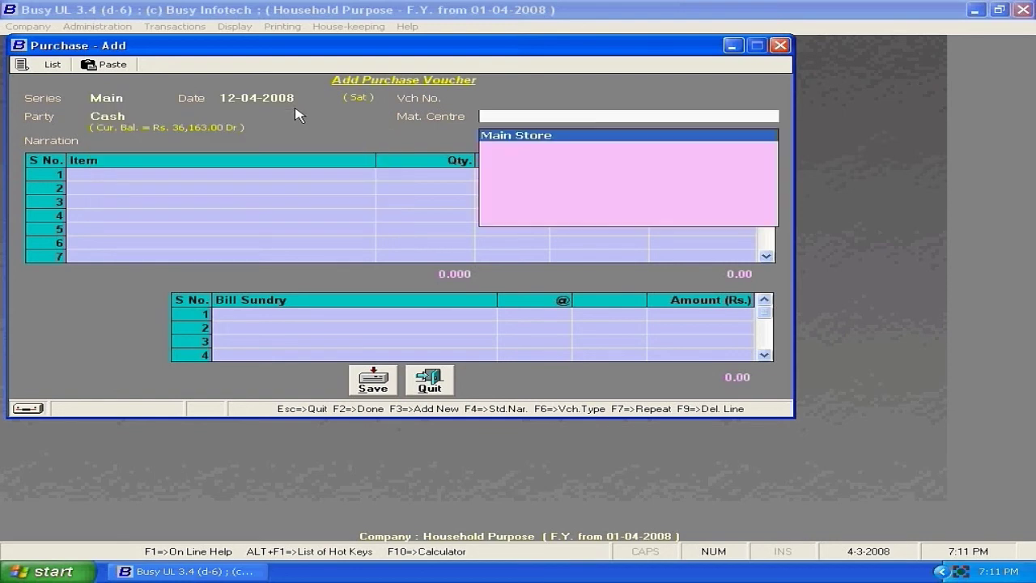
Choose Main Store as the material centre for the 12-04-2008 voucher and skip its transport details.
key(Return)
key(Return)
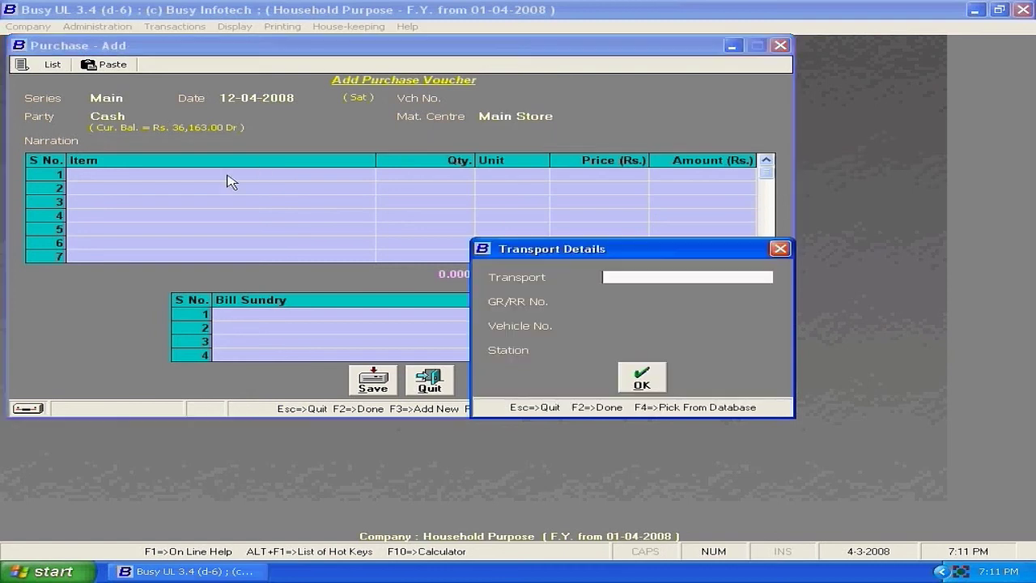
click(779, 249)
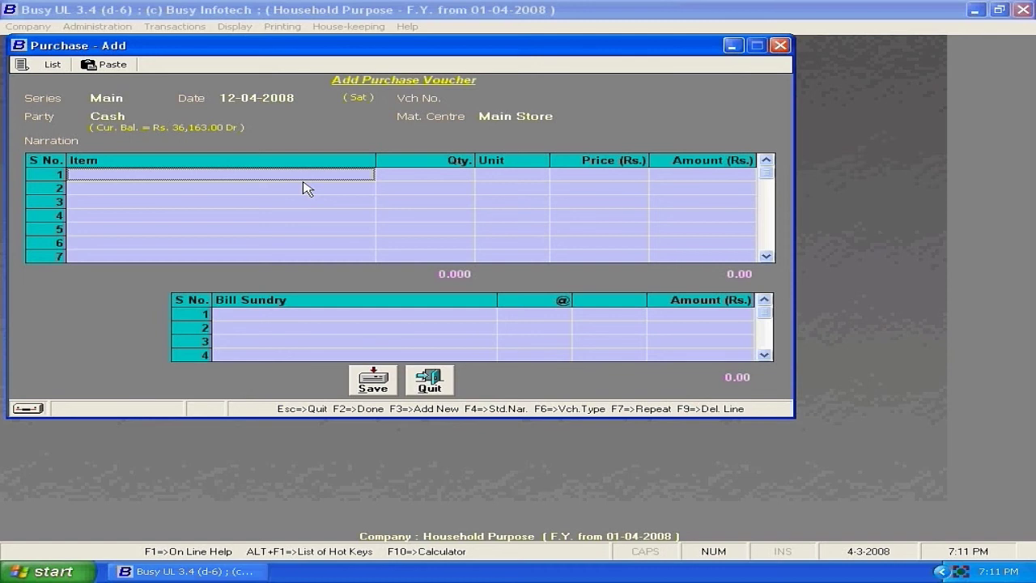
Enter Wheat in the first item row with a quantity of 5 Kgs. and a price of Rs. 25.
key(Return)
key(Down)
key(Down)
key(Down)
key(Down)
key(Down)
key(Down)
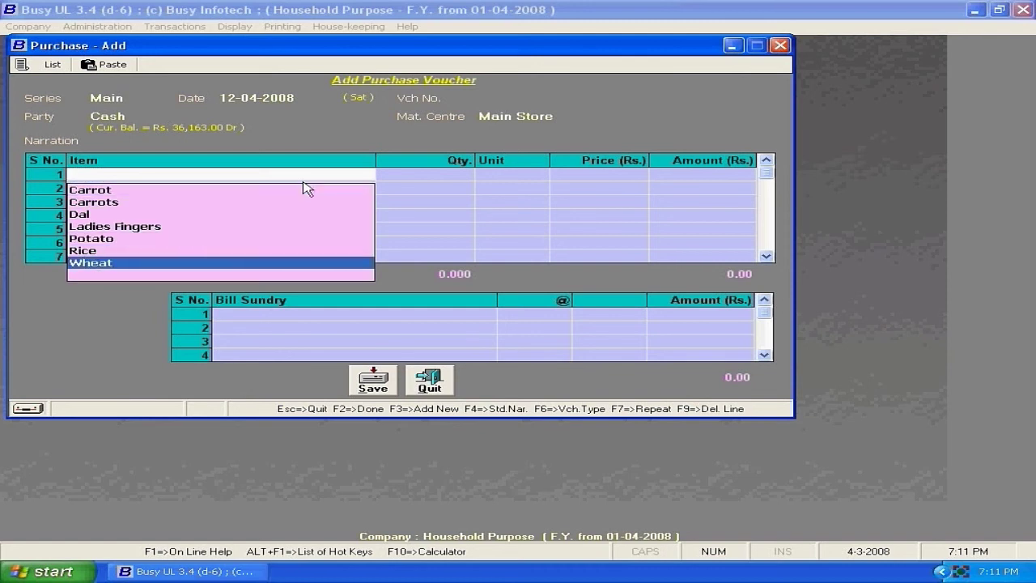
key(Return)
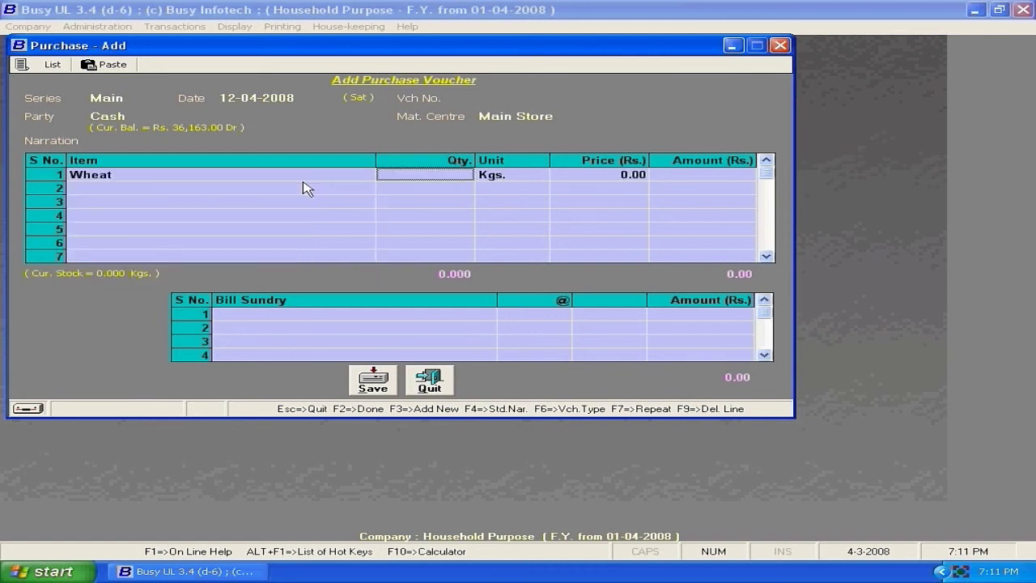
text(5)
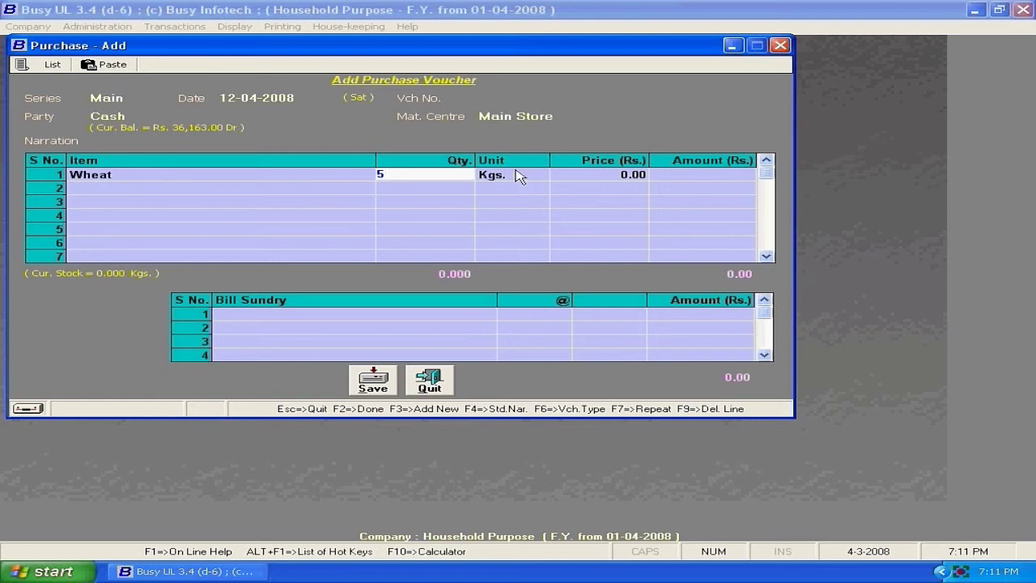
click(624, 176)
text(25)
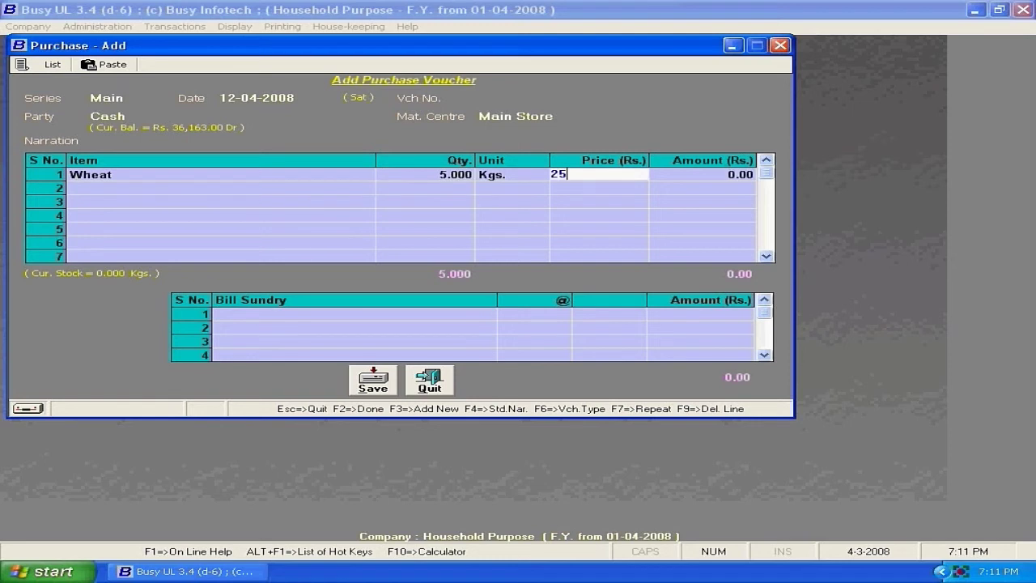
Enter Dal in the second item row with a quantity of 2 Kgs. and a price of Rs. 36.
click(289, 189)
click(289, 188)
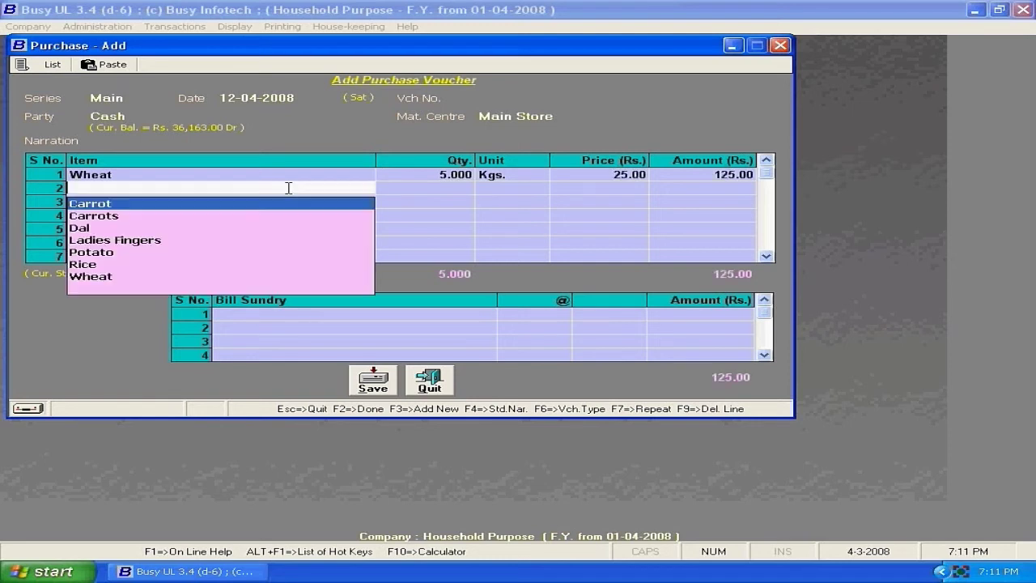
key(Down)
key(Down)
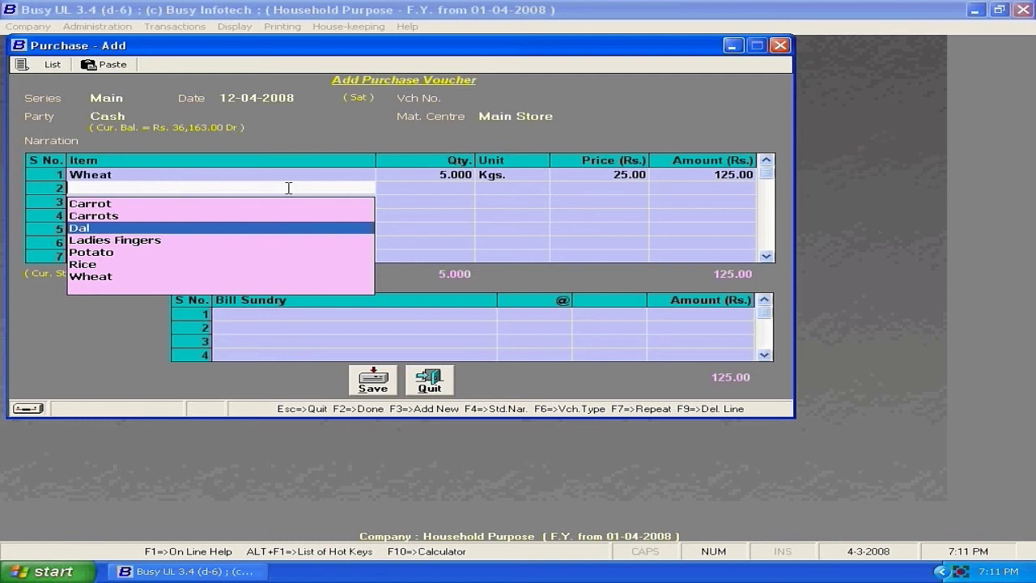
key(Return)
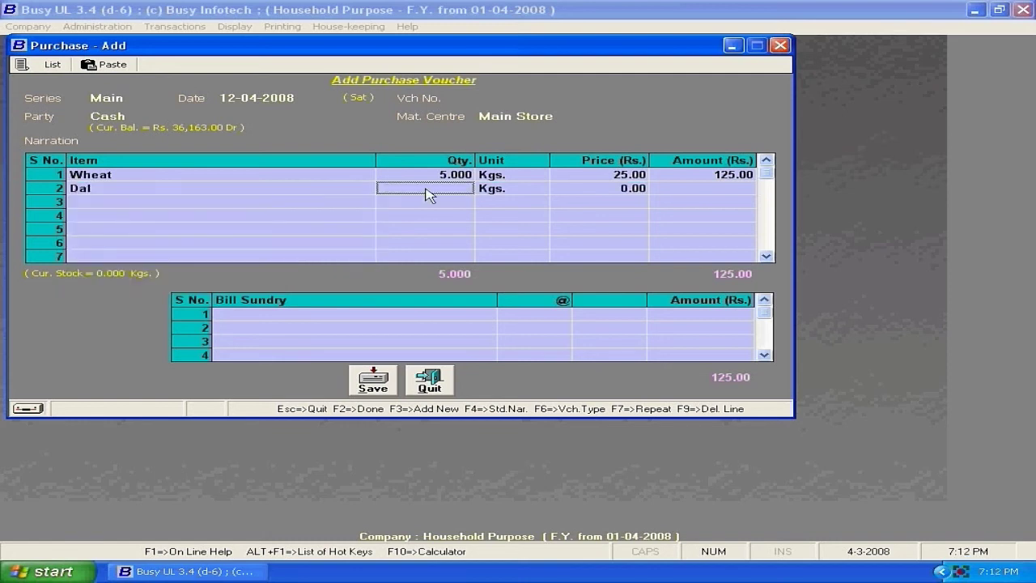
text(2)
key(Return)
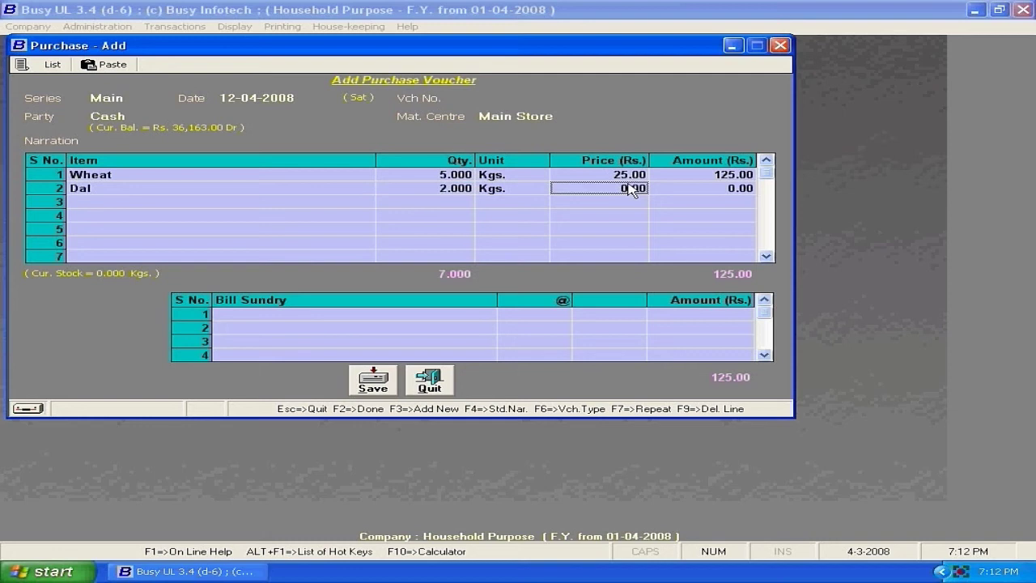
text(36)
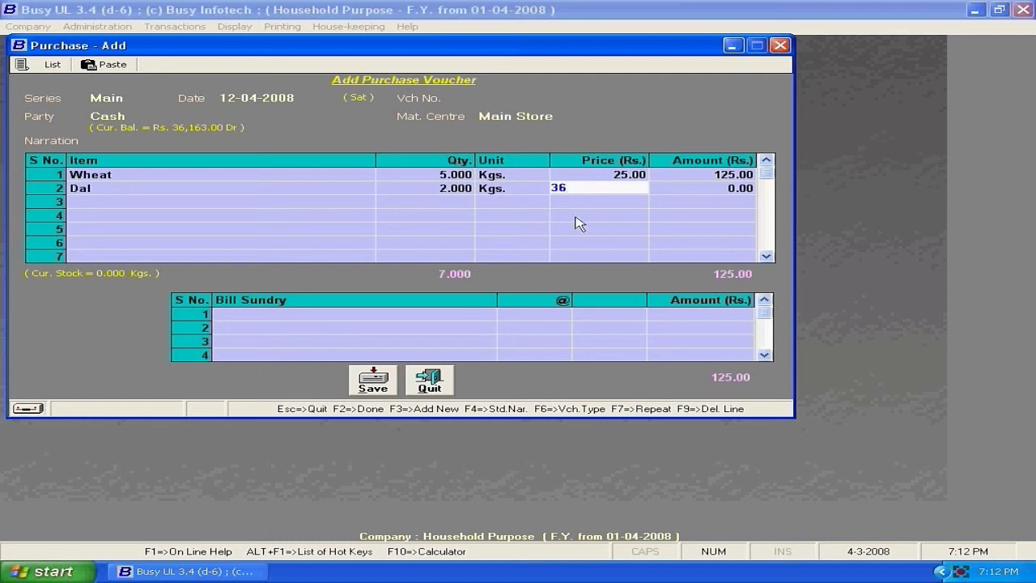
key(Return)
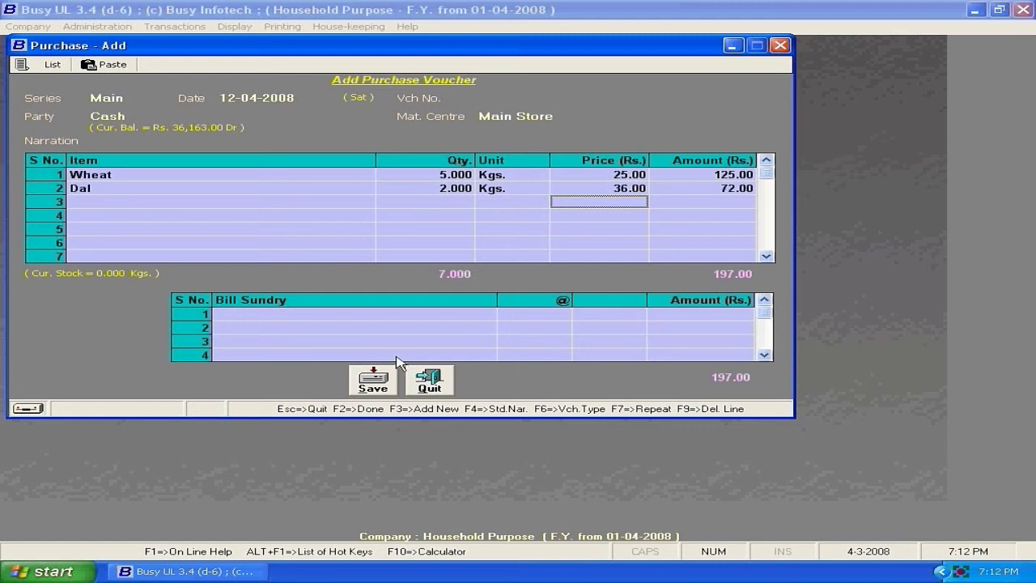
Add a Discount bill sundry with an amount of Rs. 2, then save the voucher and quit purchase entry.
click(381, 316)
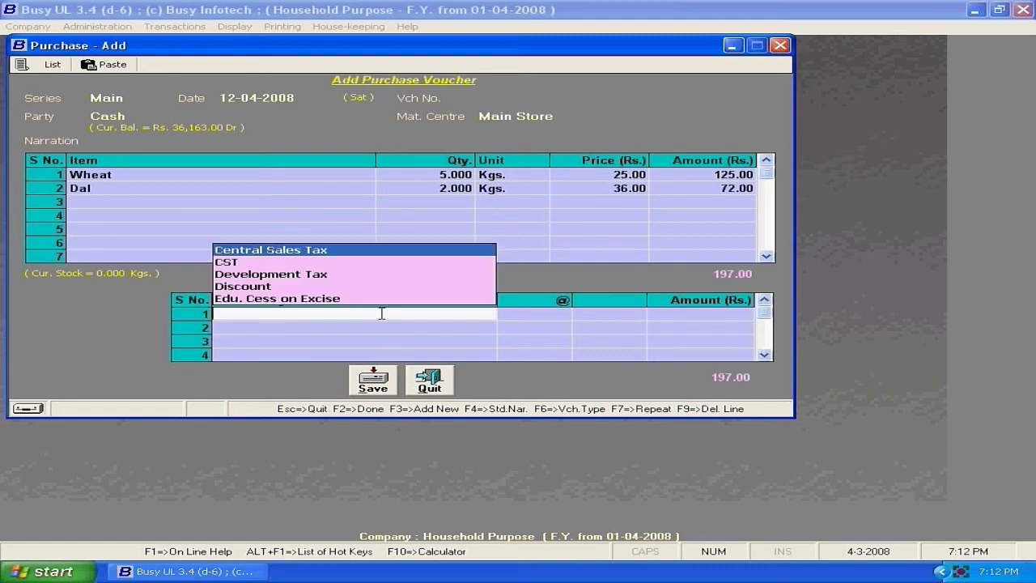
click(260, 288)
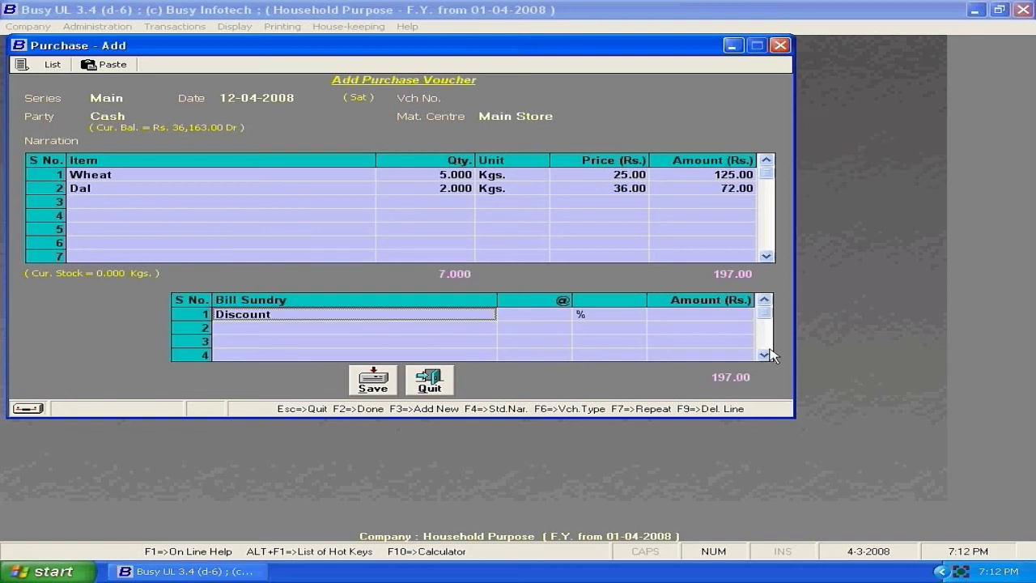
click(740, 315)
text(2)
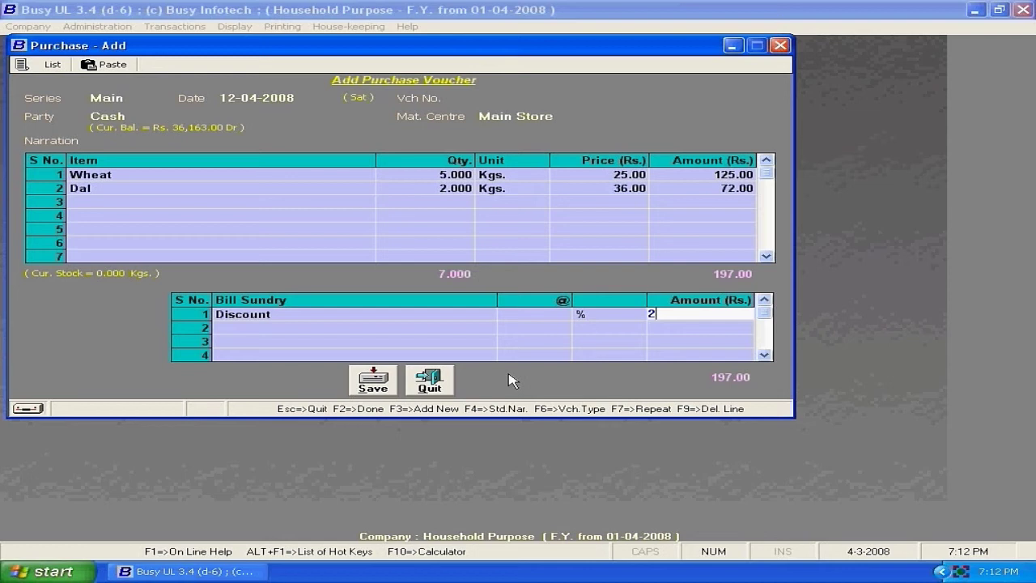
key(Return)
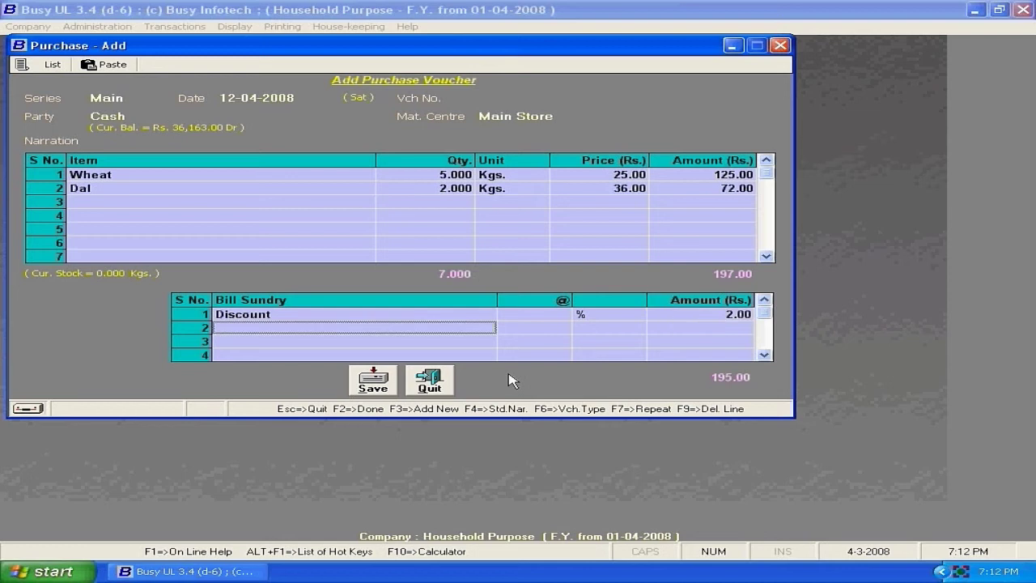
click(381, 387)
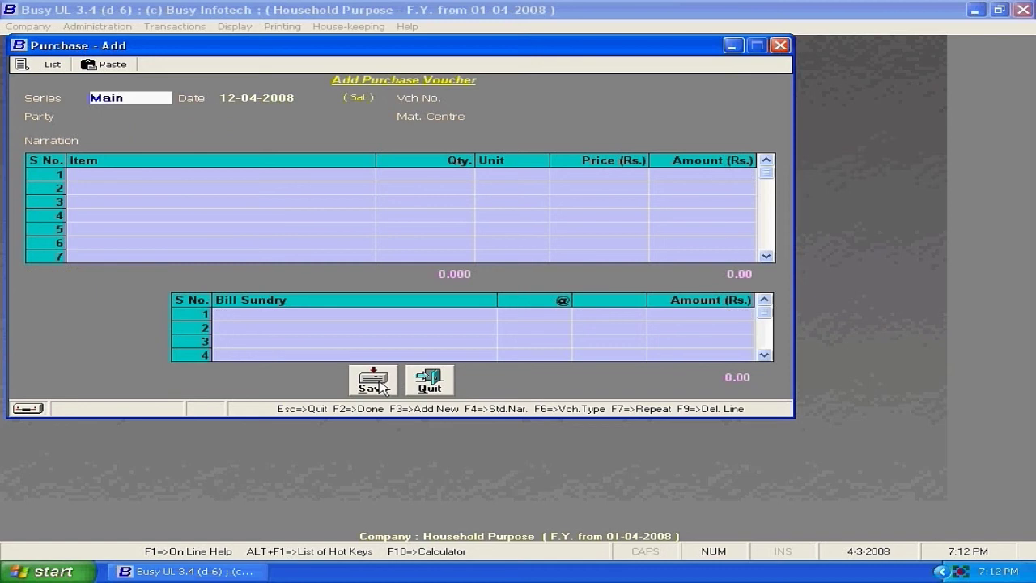
click(441, 381)
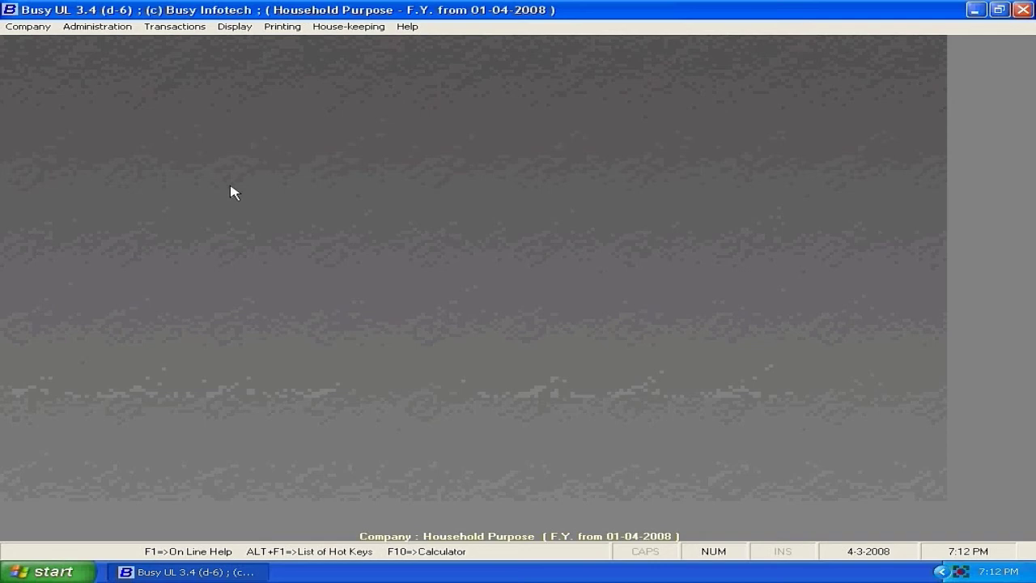
Review the Cash/Bank Book for the Cash account from 01-04-2008 to 12-04-2008, then close the report and its options.
click(233, 27)
mouse_move(251, 68)
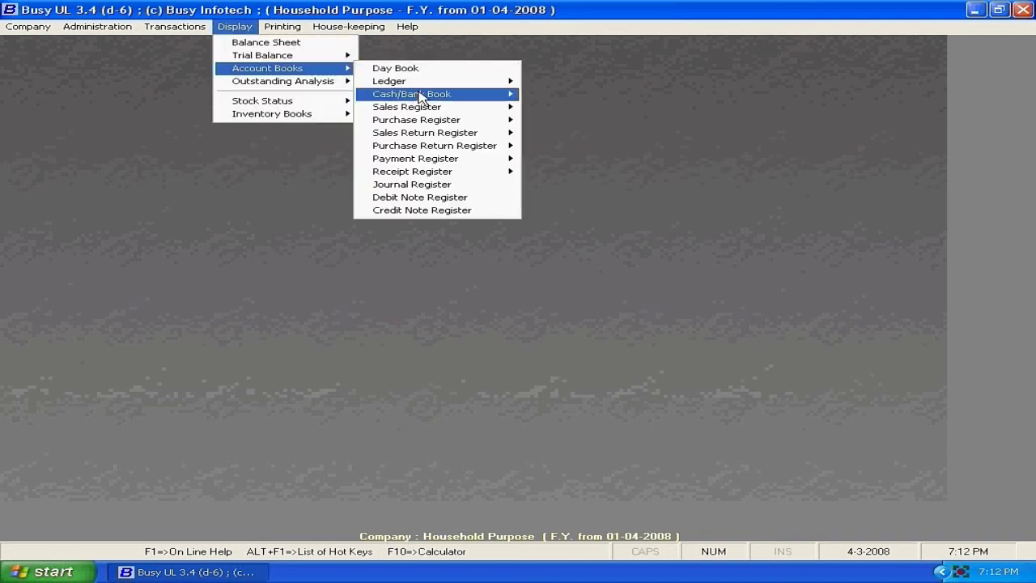
mouse_move(421, 97)
click(556, 94)
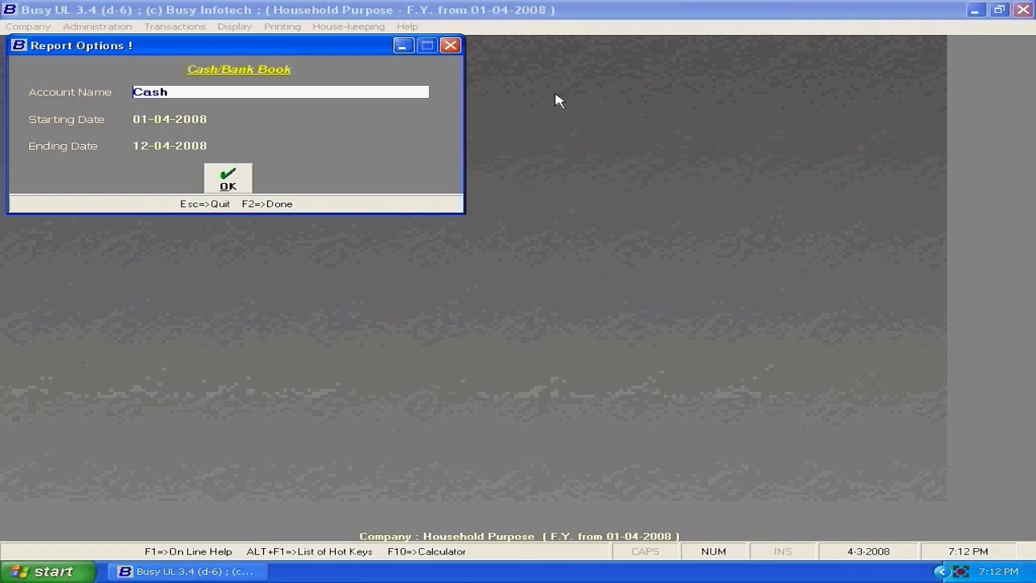
click(228, 176)
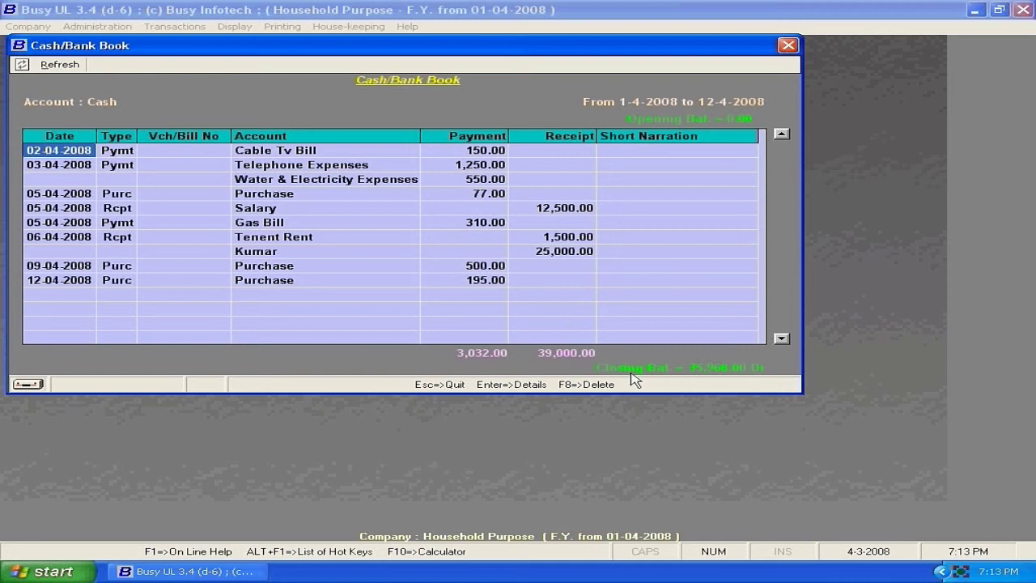
click(790, 46)
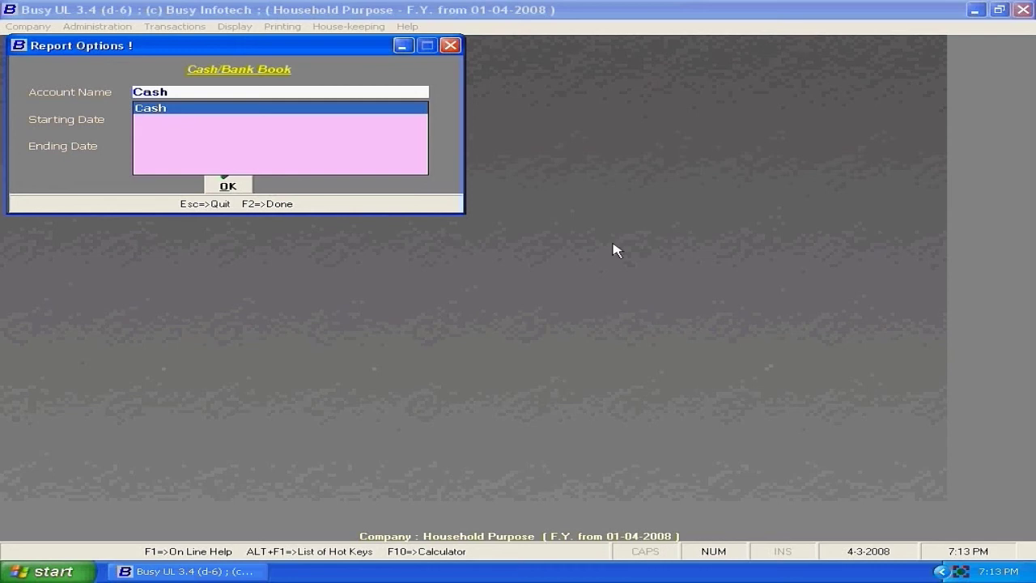
click(452, 47)
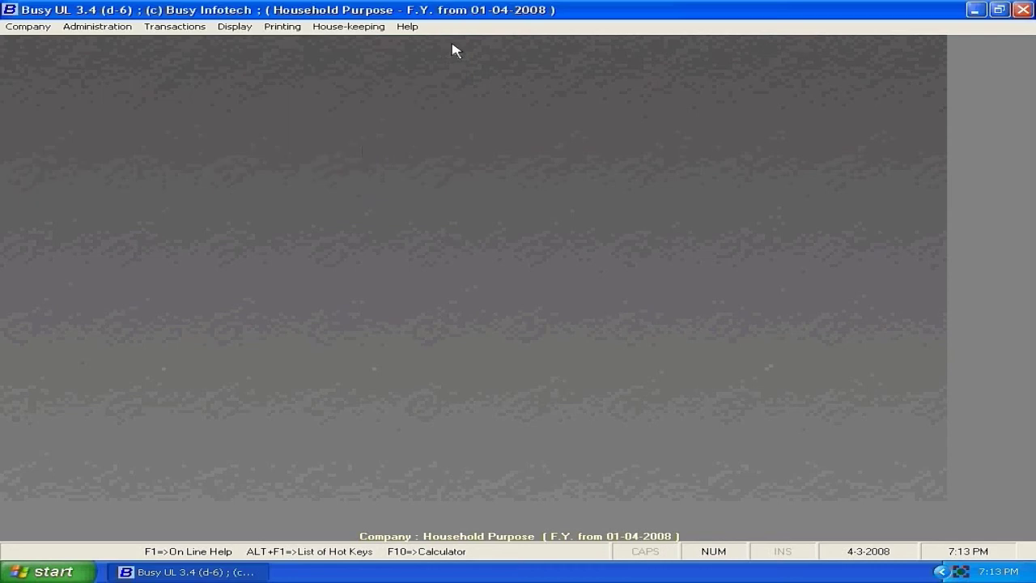
Check the list of existing units from the Unit Master, then add and save a new unit named Cms.
click(106, 32)
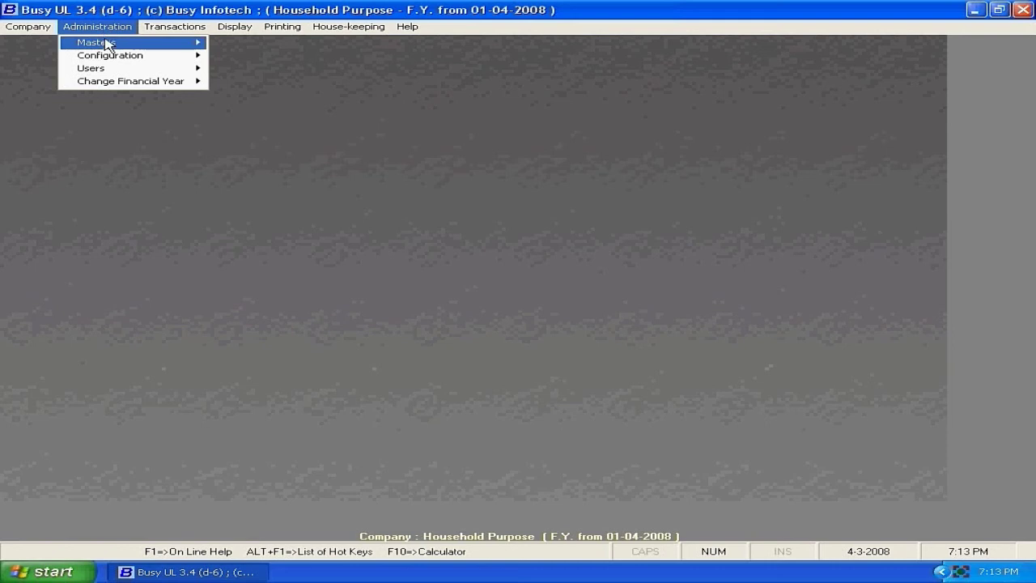
mouse_move(110, 42)
mouse_move(270, 125)
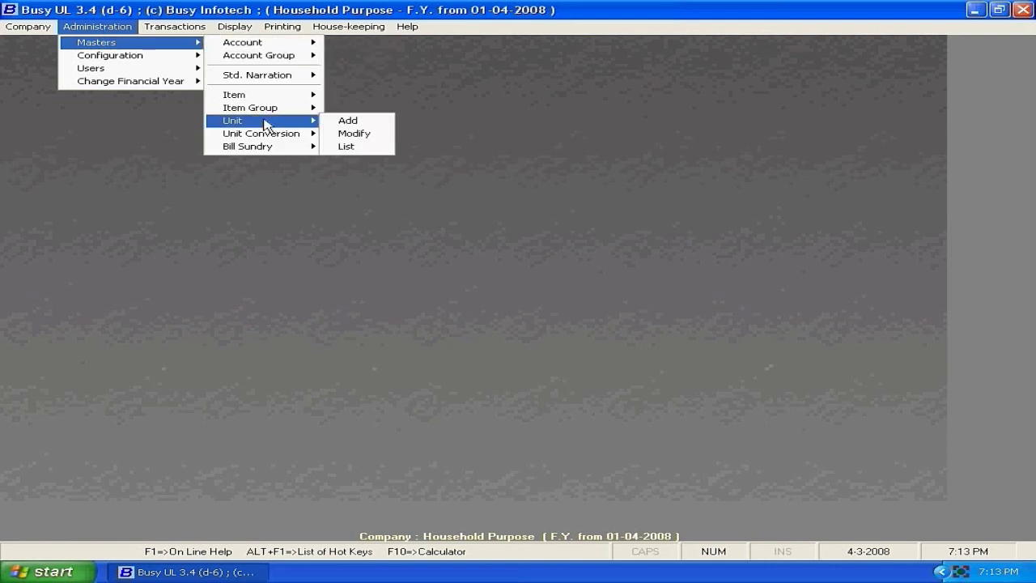
click(353, 122)
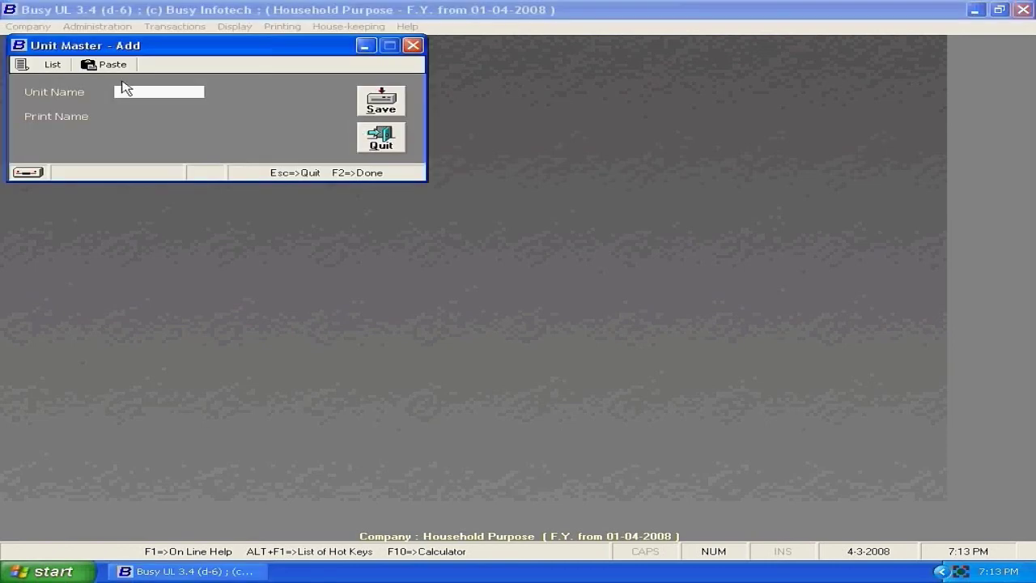
click(54, 65)
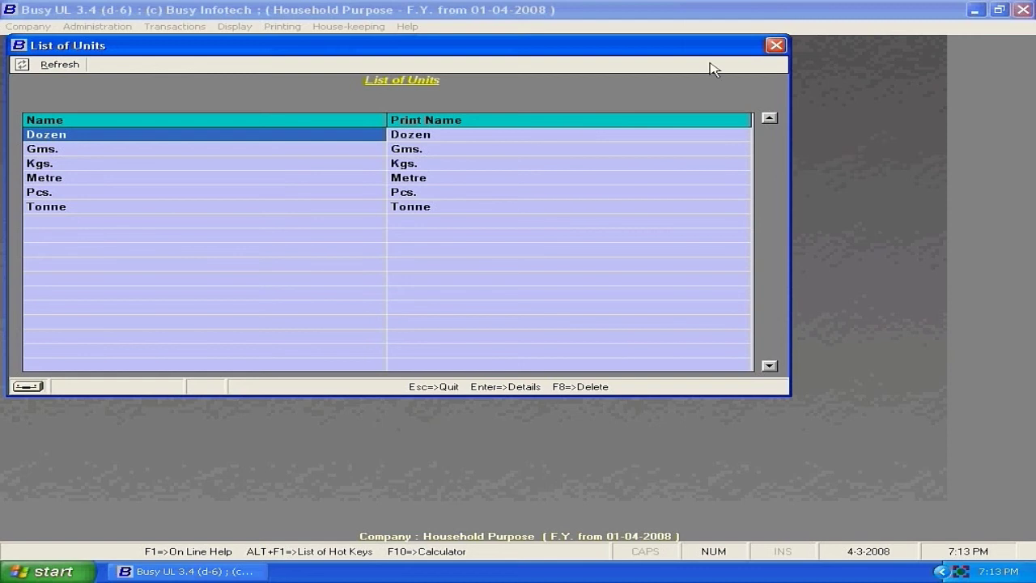
click(775, 45)
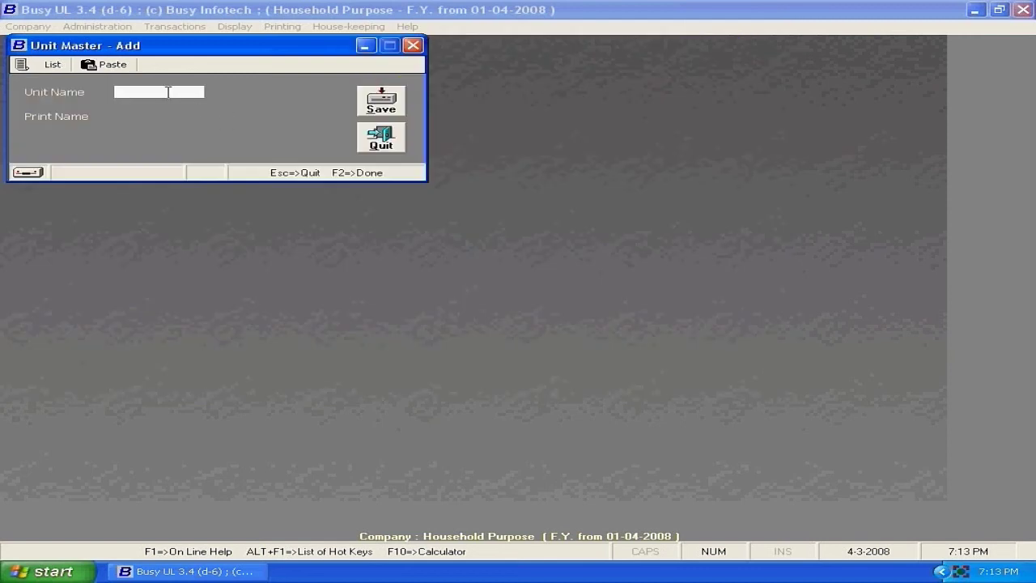
text(cms)
key(Return)
click(385, 102)
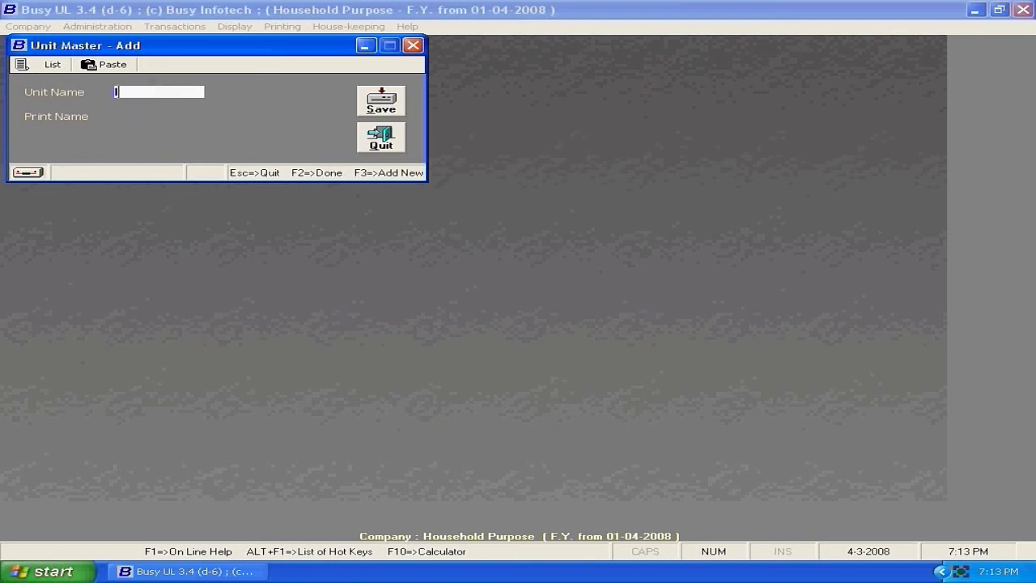
Add and save two more units named Mls and Pieces, keeping the same text as their print names.
text(mls)
key(Return)
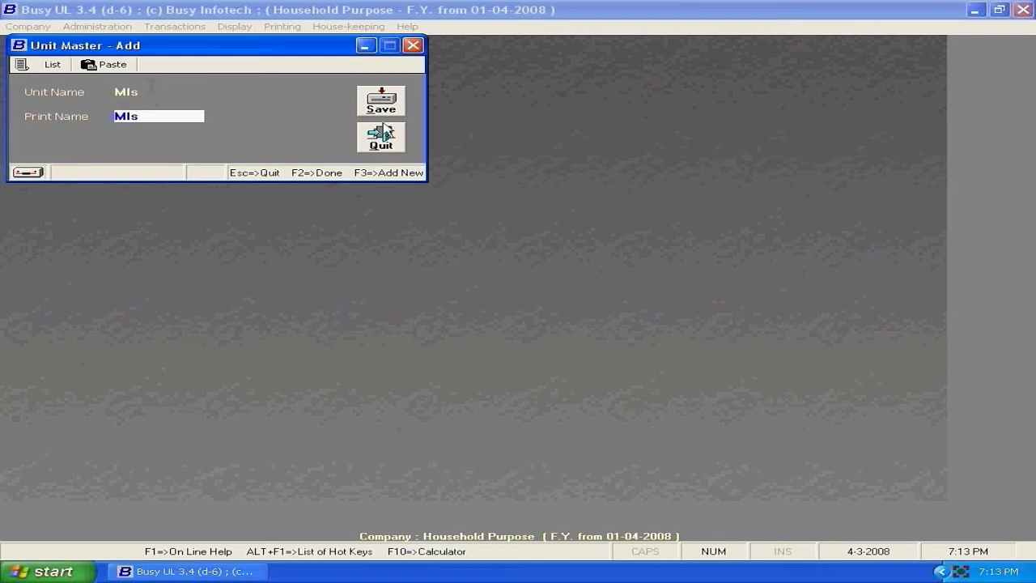
click(382, 100)
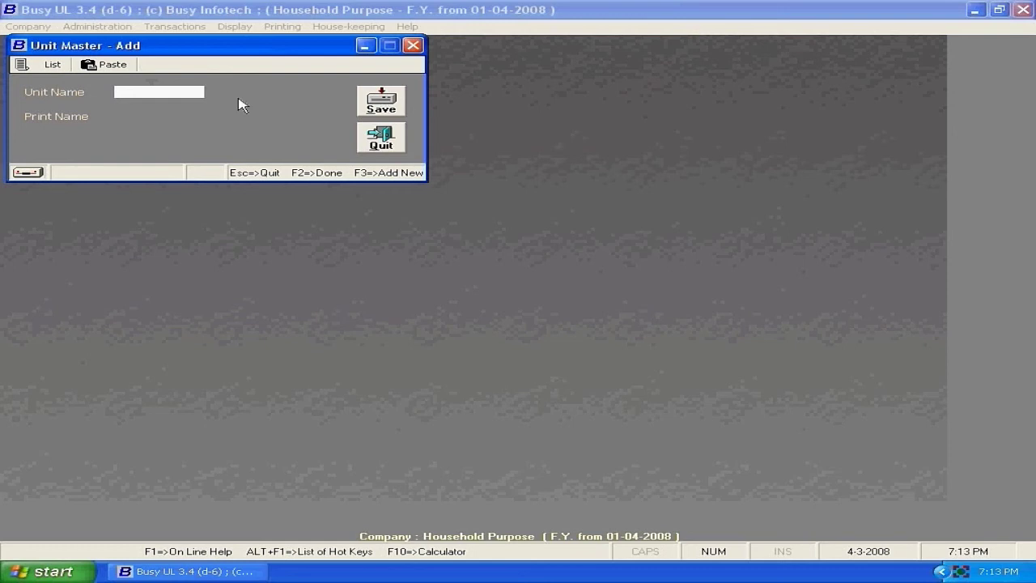
text(pieces)
key(Return)
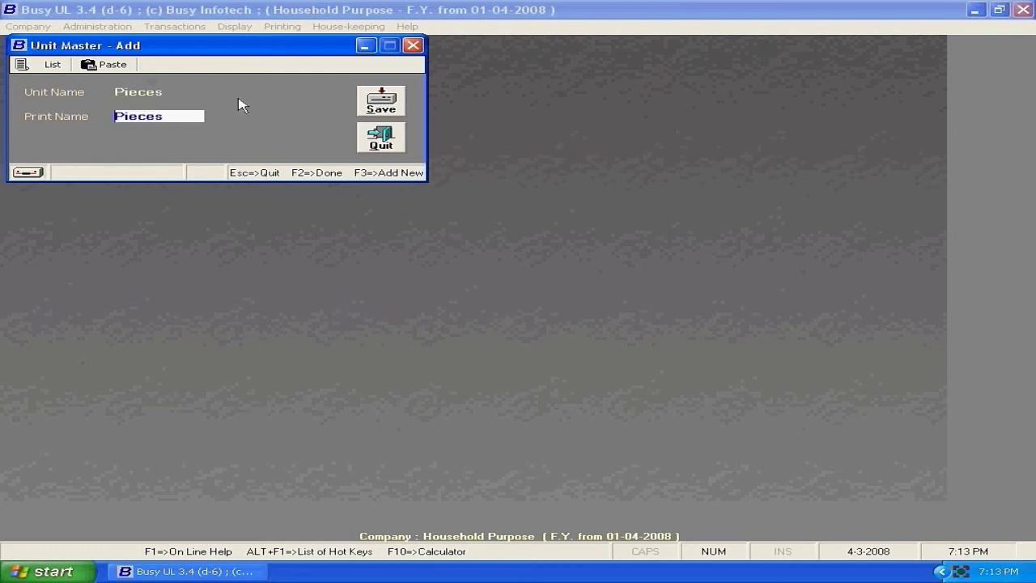
click(385, 102)
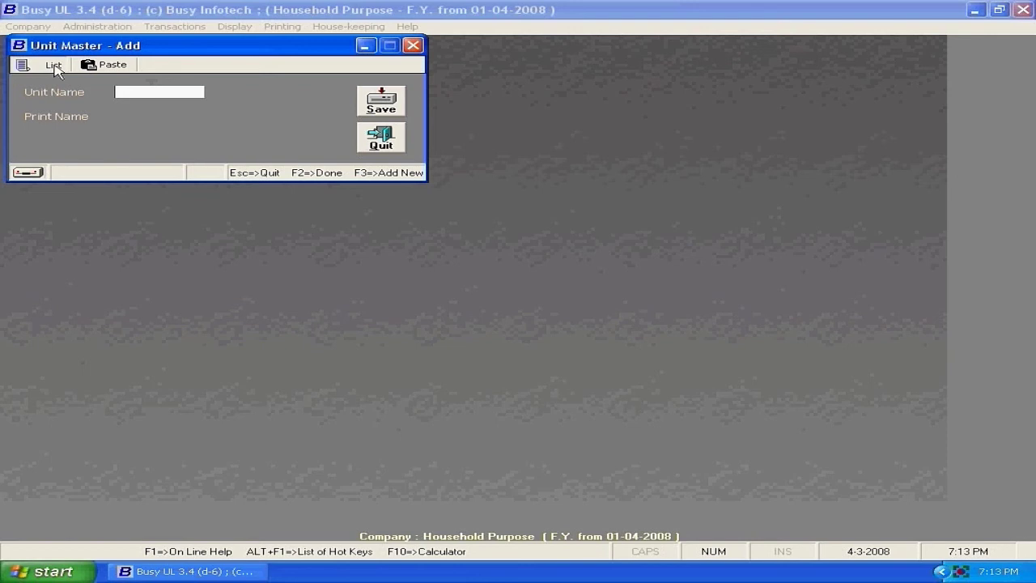
Review the added units Pieces, Cms and Mls in the list of units, then close the list and unit entry.
click(52, 65)
click(50, 235)
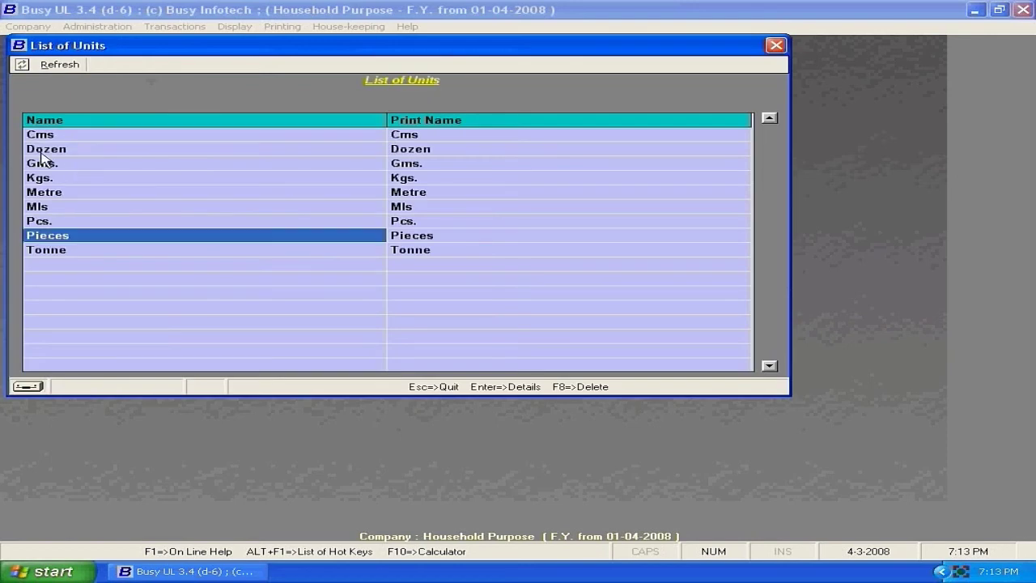
click(46, 135)
click(63, 207)
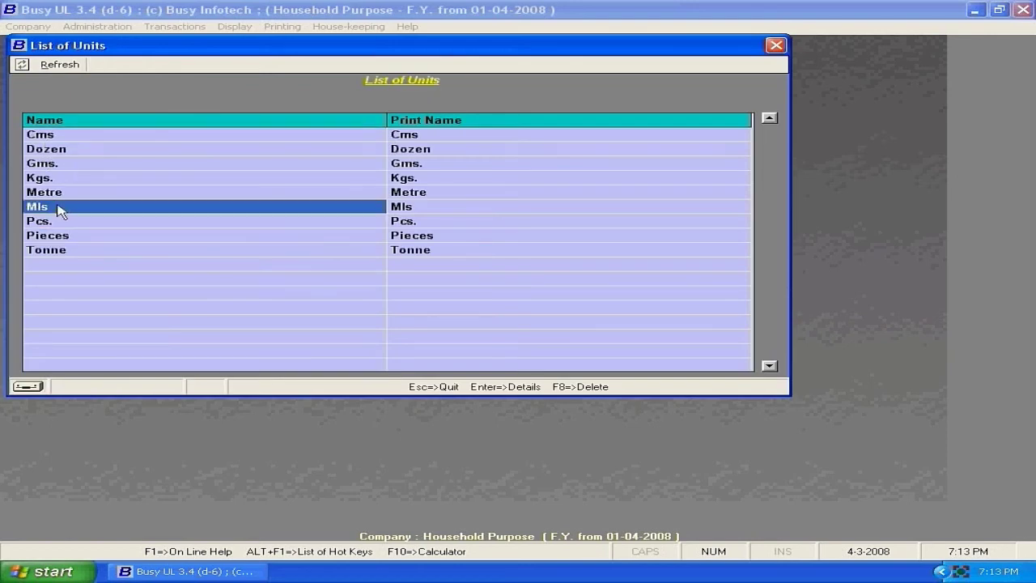
click(775, 45)
key(Escape)
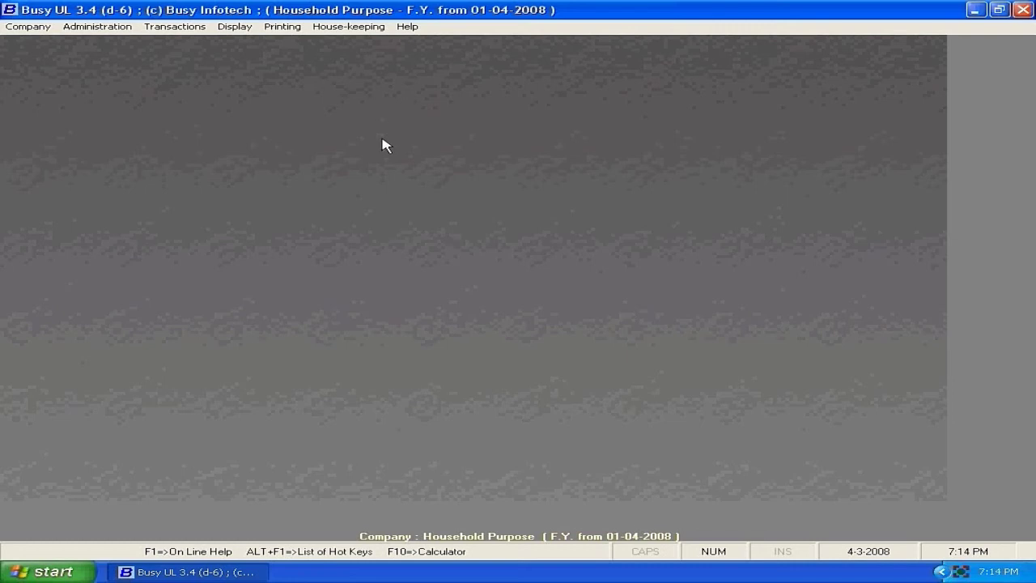
click(961, 572)
click(226, 13)
Start a new payment voucher in the Main series dated 15-04-2008 with Cash as the payment mode.
click(181, 33)
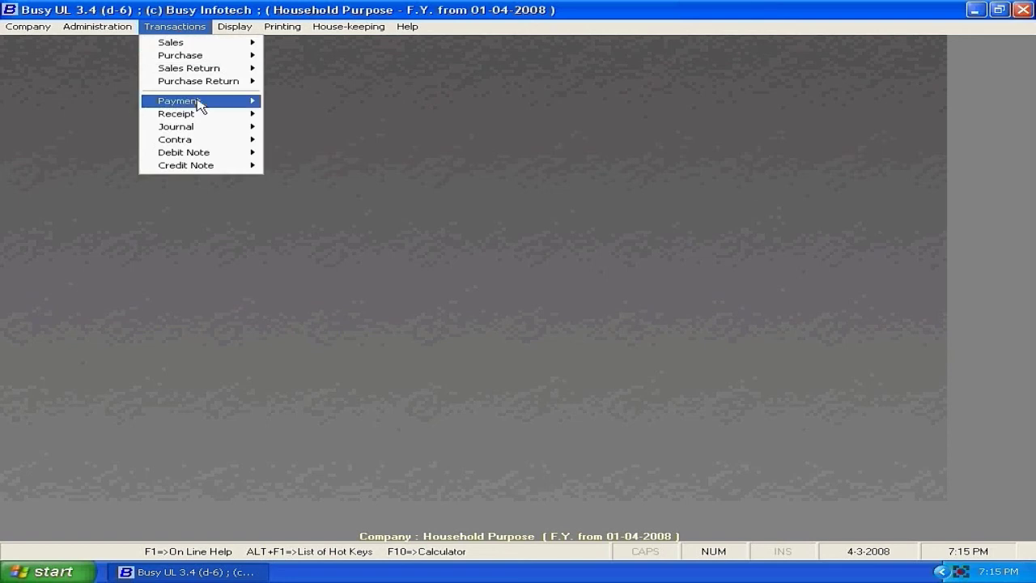
mouse_move(201, 106)
click(288, 101)
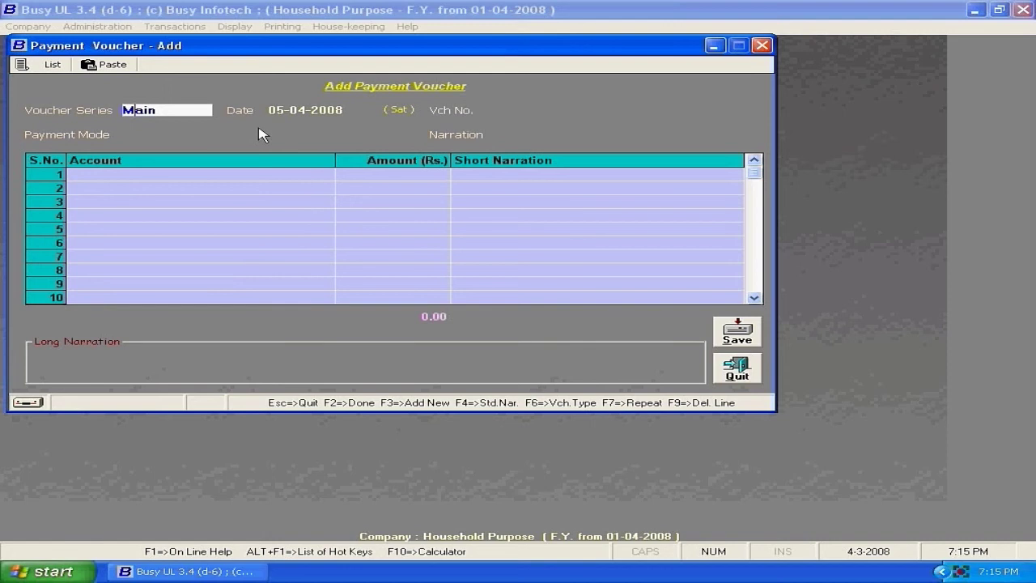
key(Return)
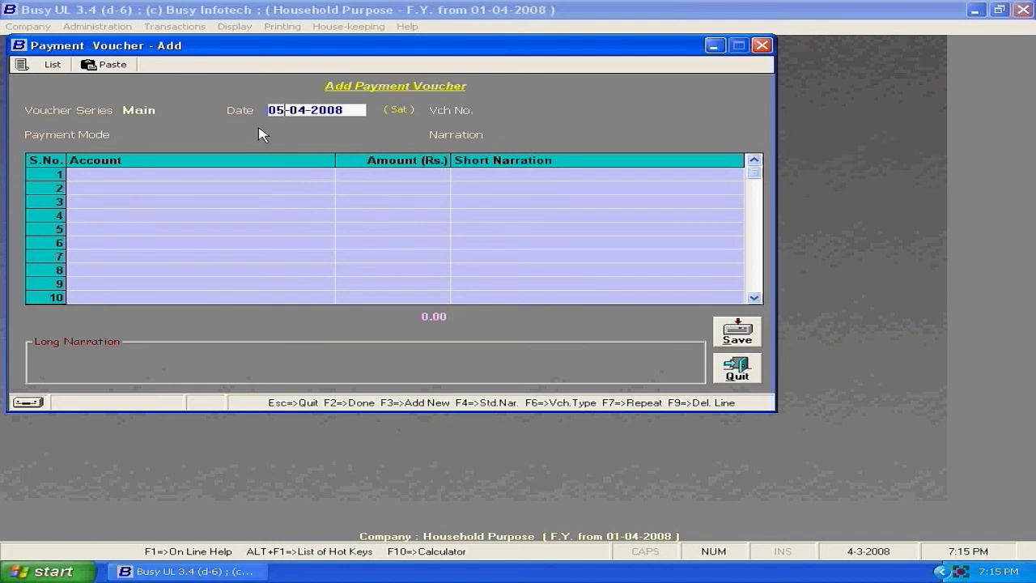
text(0)
key(BackSpace)
text(15)
click(261, 134)
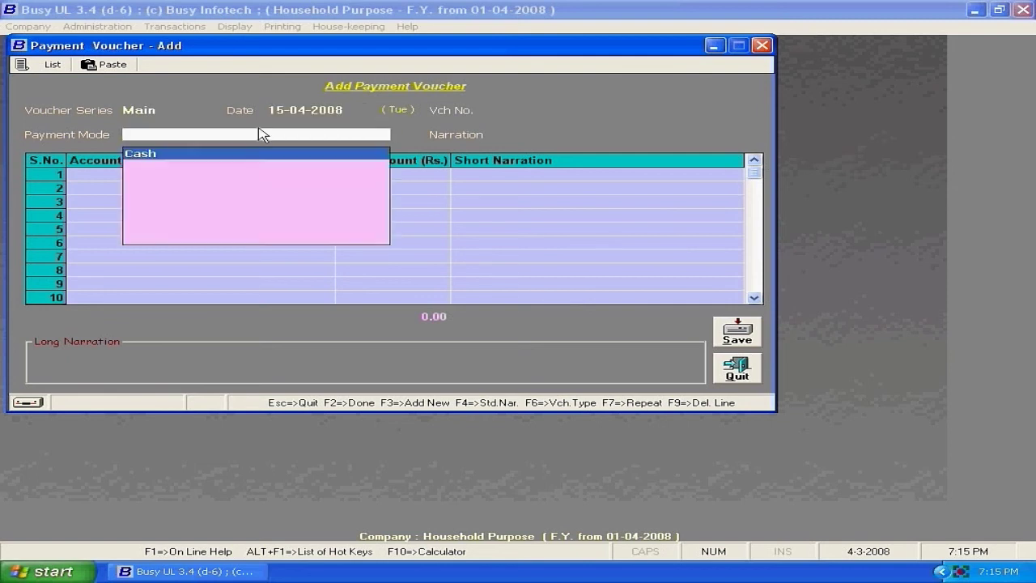
key(Return)
key(Return)
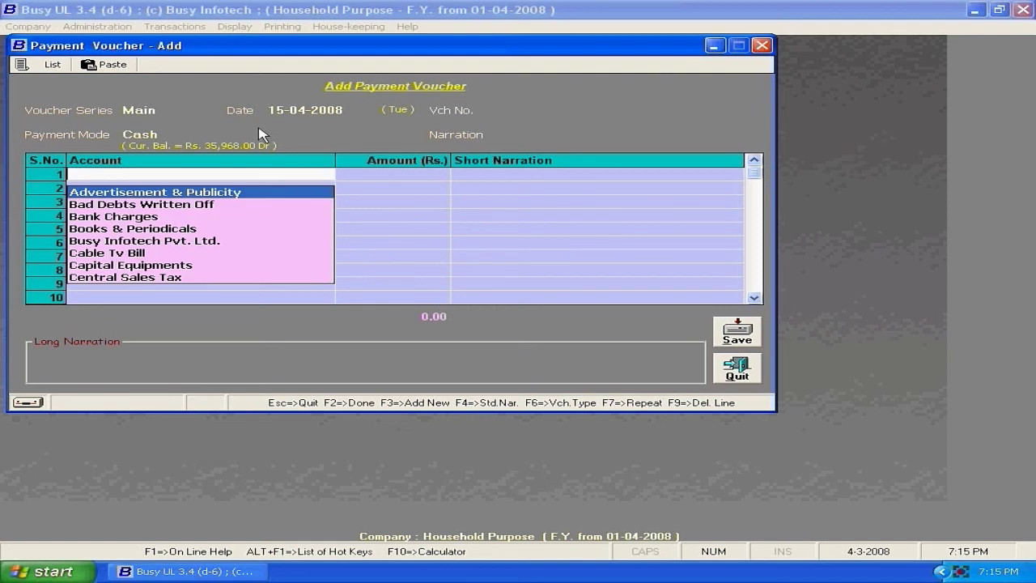
Enter the individual creditor's account in the first row with an amount of Rs. 12500, then save the voucher and quit payment entry.
text(k)
key(Return)
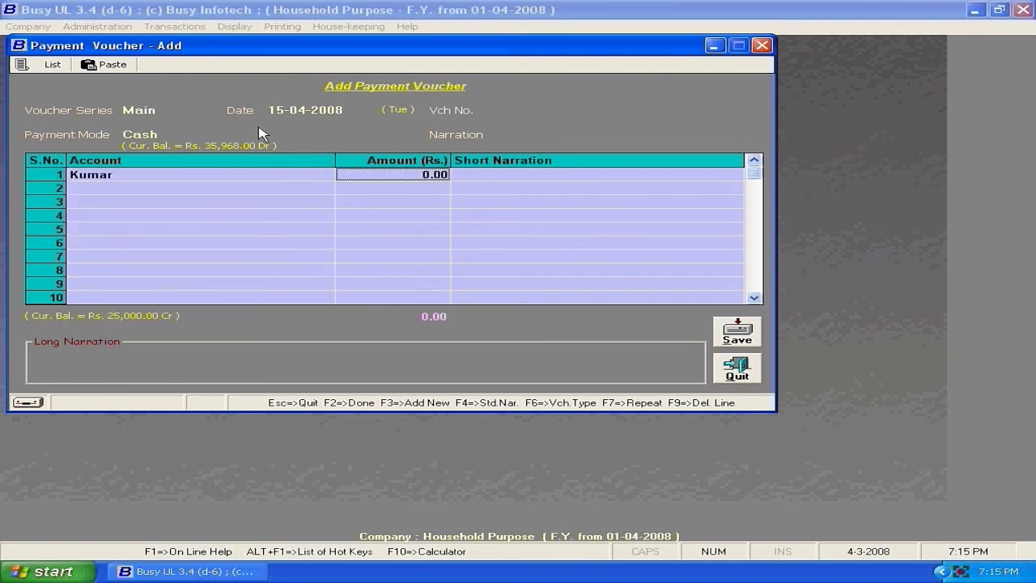
text(12500)
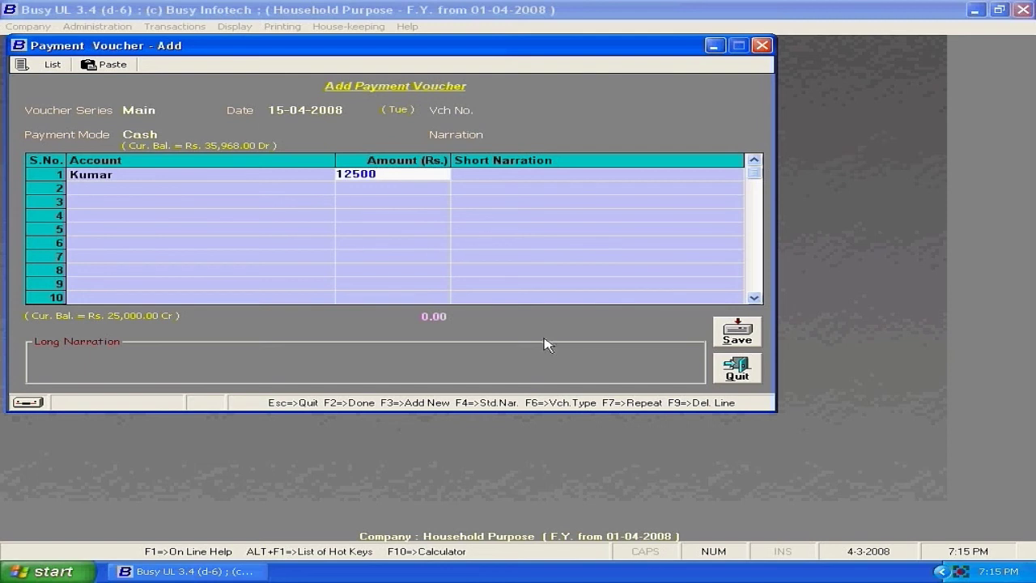
click(749, 338)
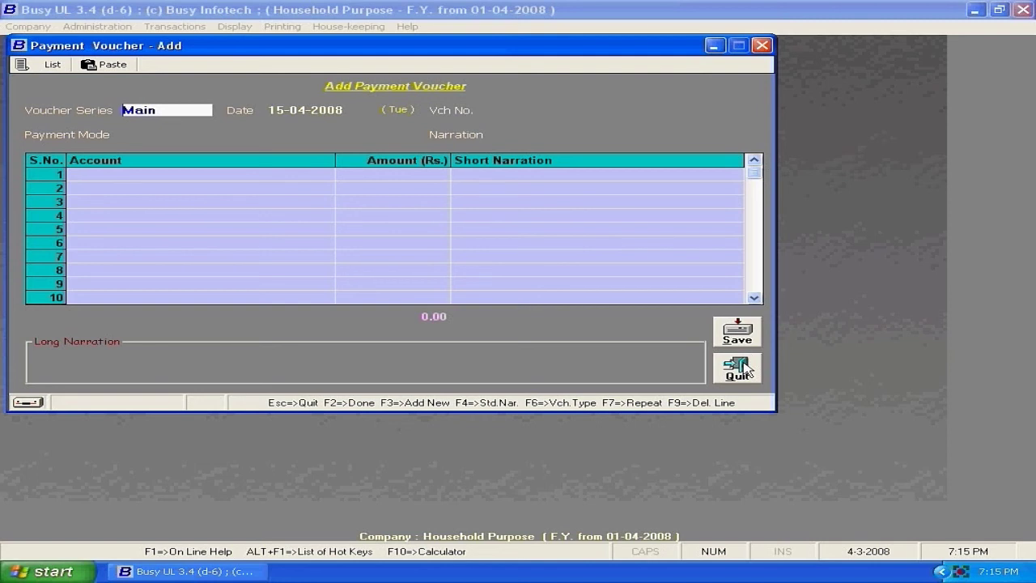
click(745, 368)
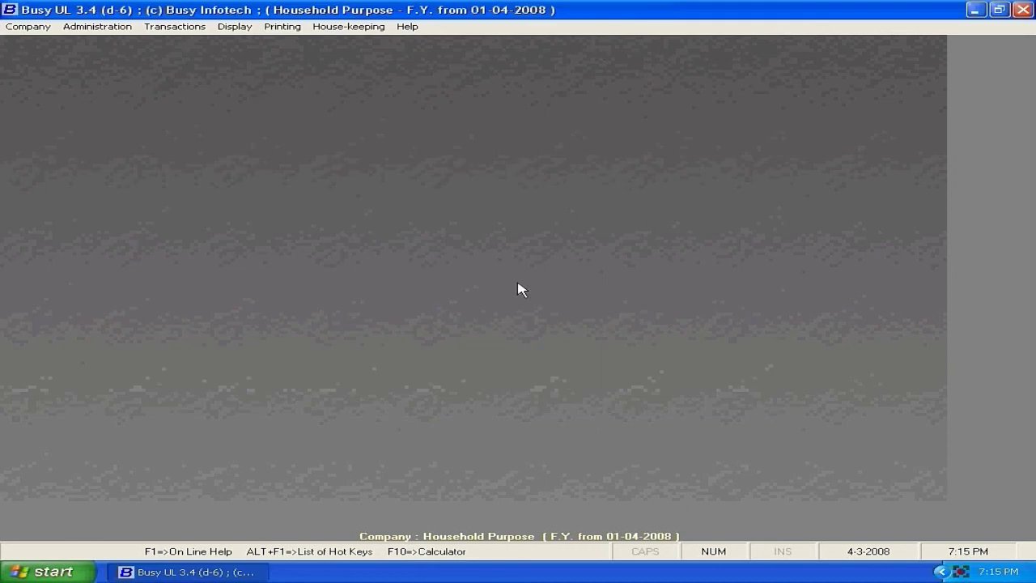
Start a new receipt voucher in the Main series dated 18-04-2008 with Cash as the receipt mode.
click(177, 29)
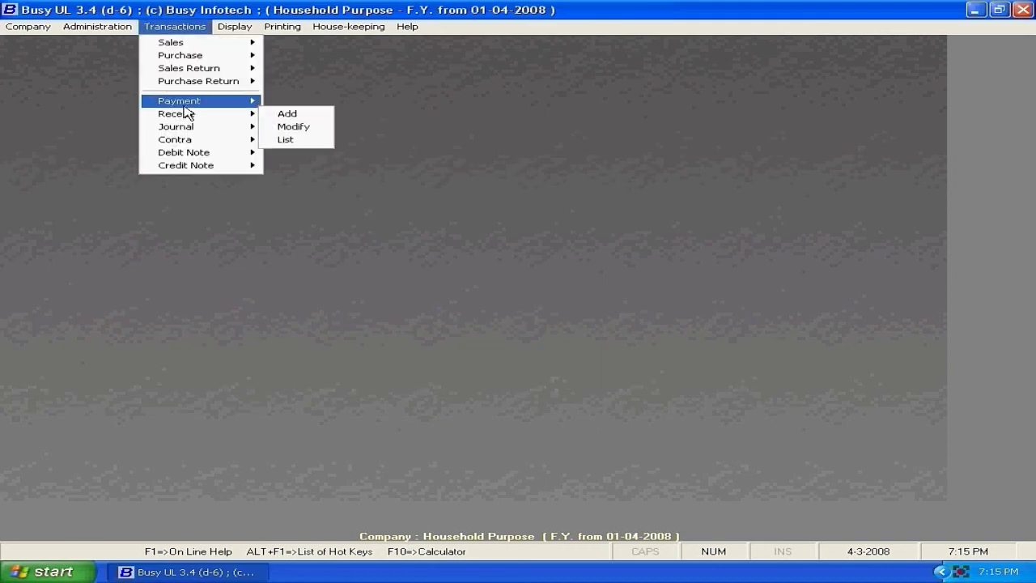
mouse_move(185, 117)
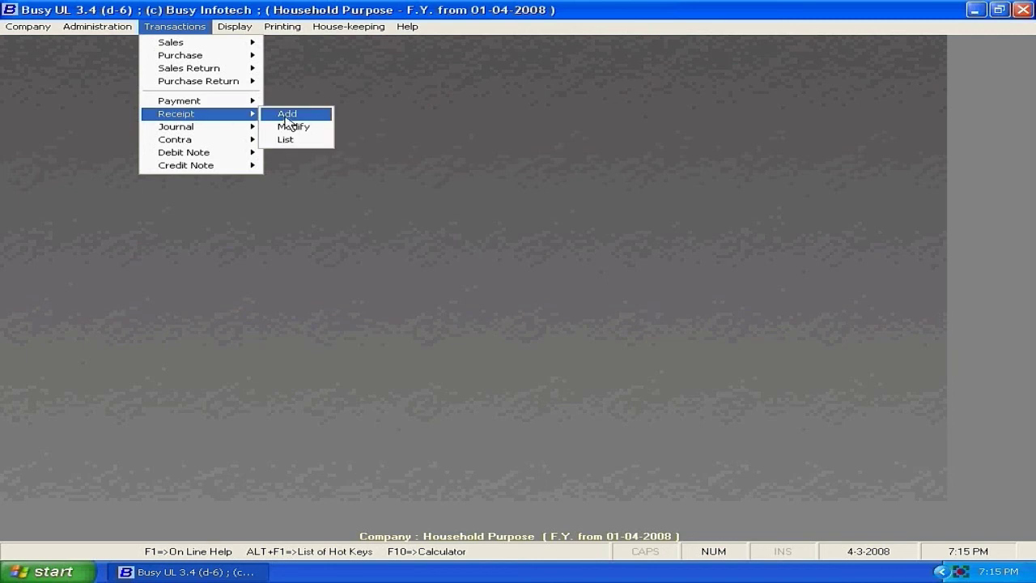
click(287, 118)
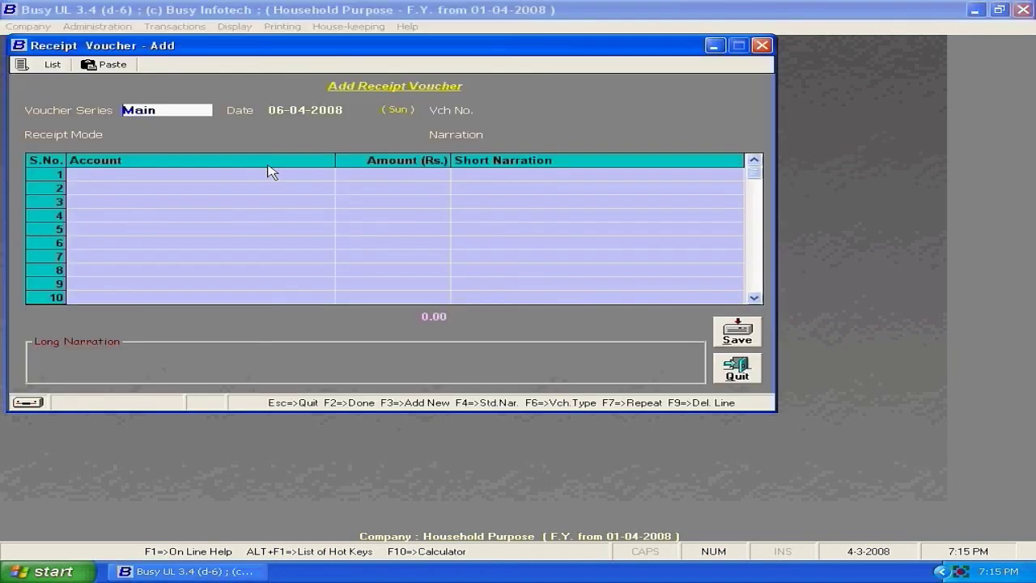
key(Return)
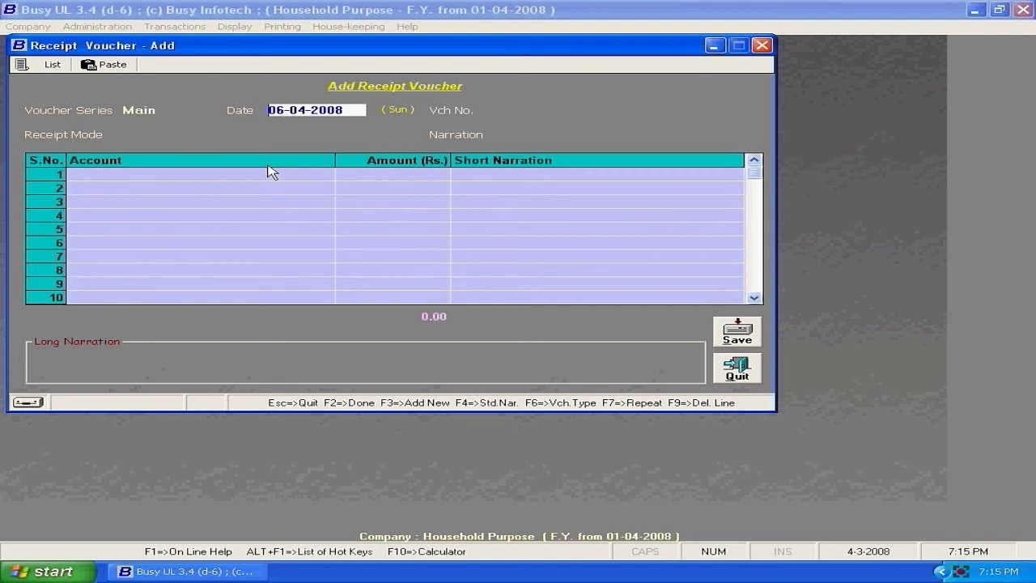
key(BackSpace)
text(18)
key(Return)
key(space)
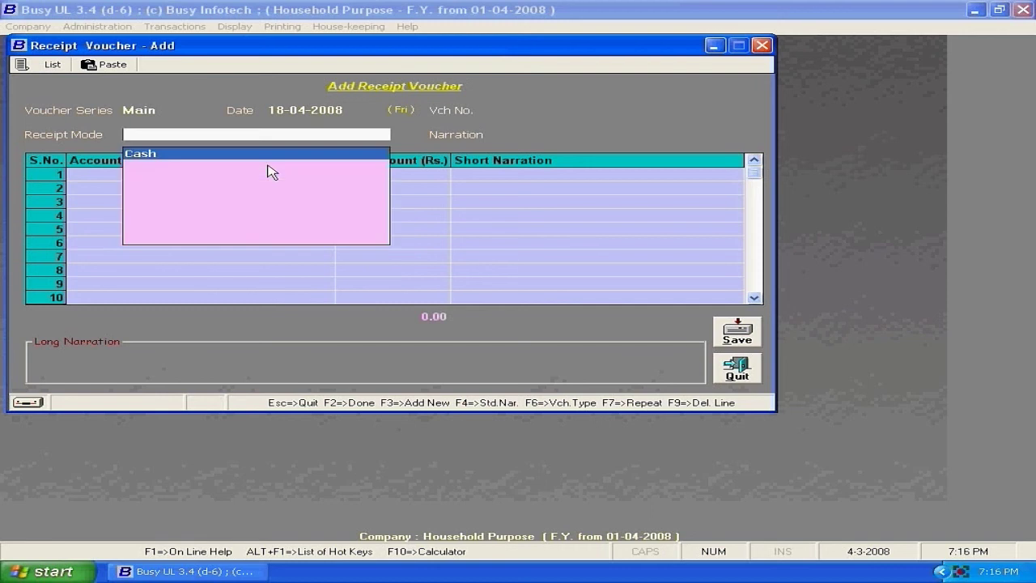
key(Return)
key(Return)
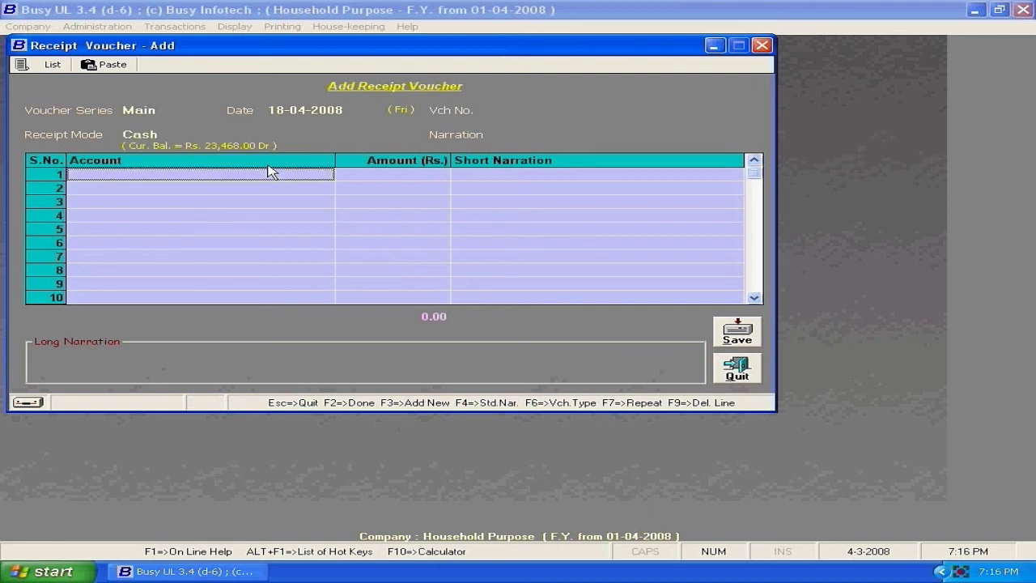
Enter Furniture & Fixture with an amount of Rs. 15000 and save the receipt voucher, then review the Receipt Register and close it.
key(space)
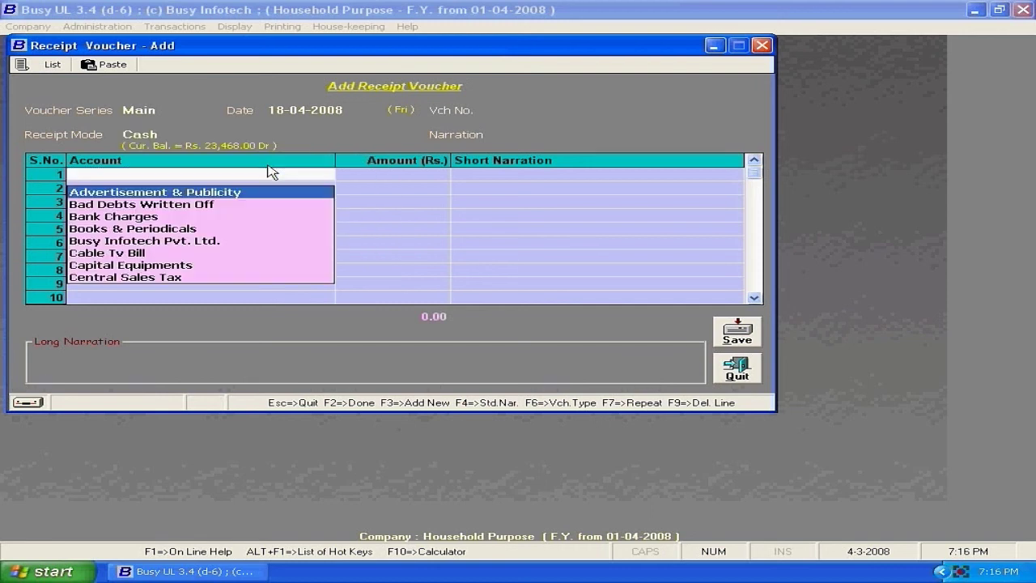
text(f)
key(Down)
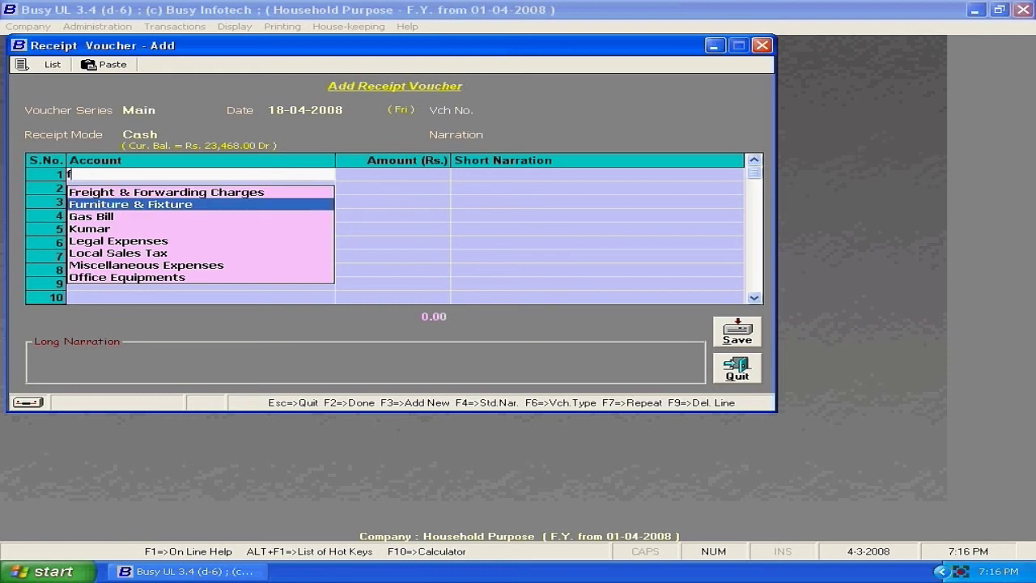
key(Return)
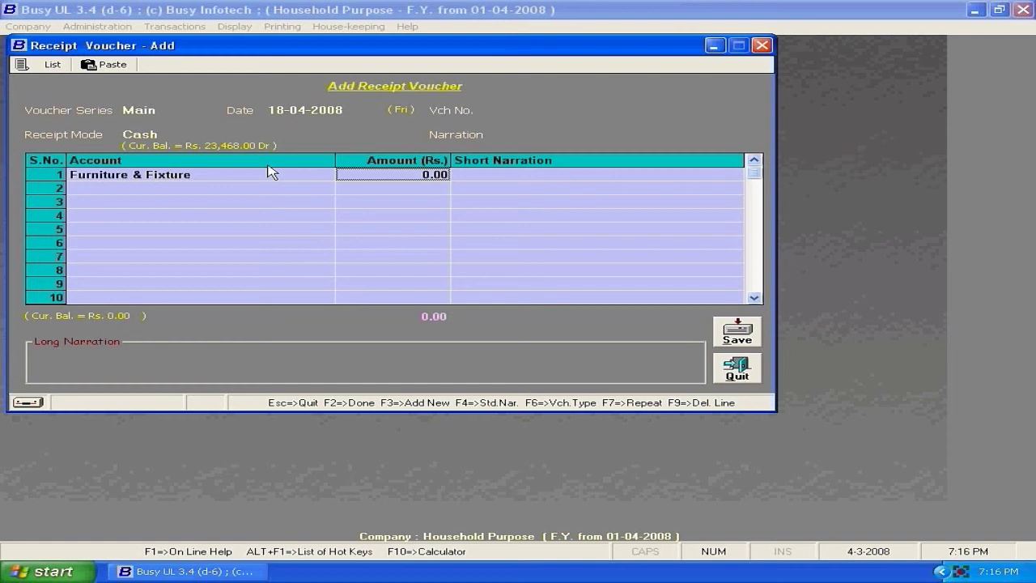
text(15000)
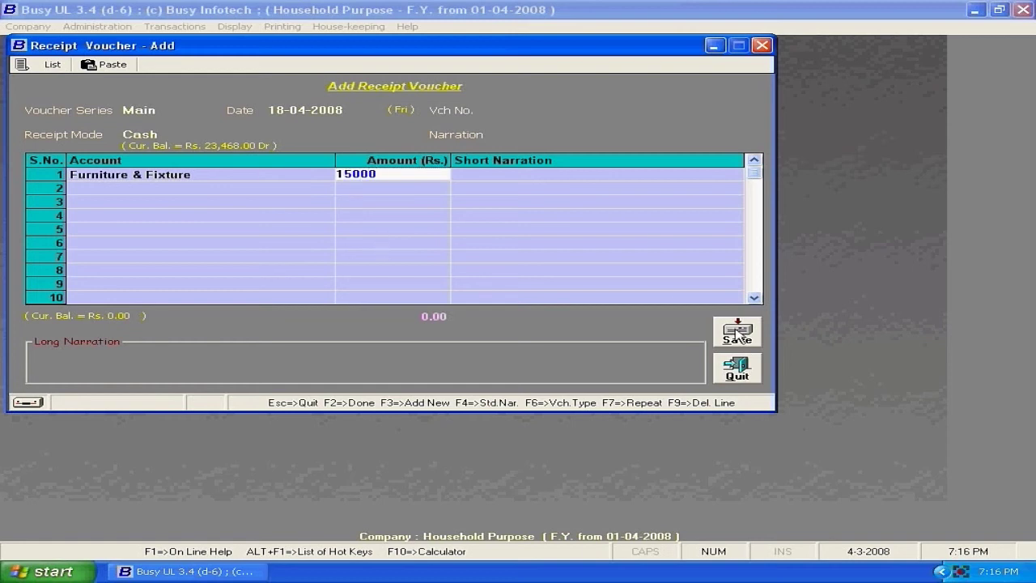
click(736, 332)
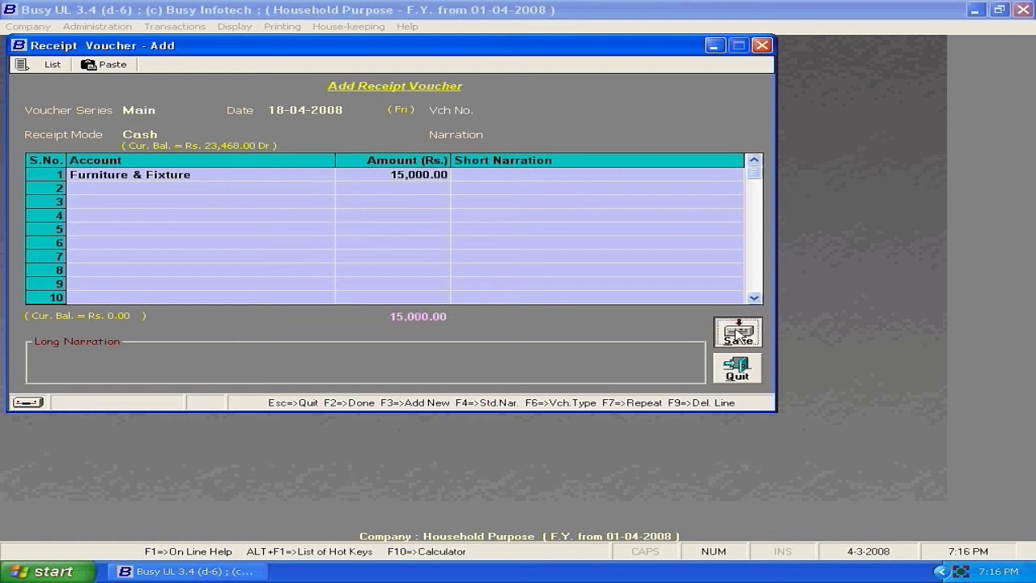
click(50, 65)
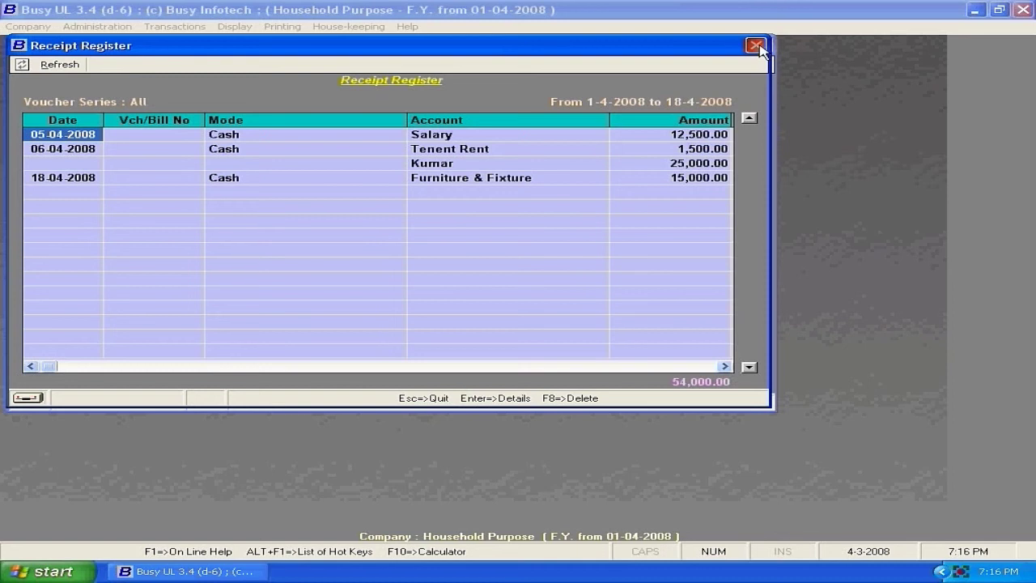
key(Escape)
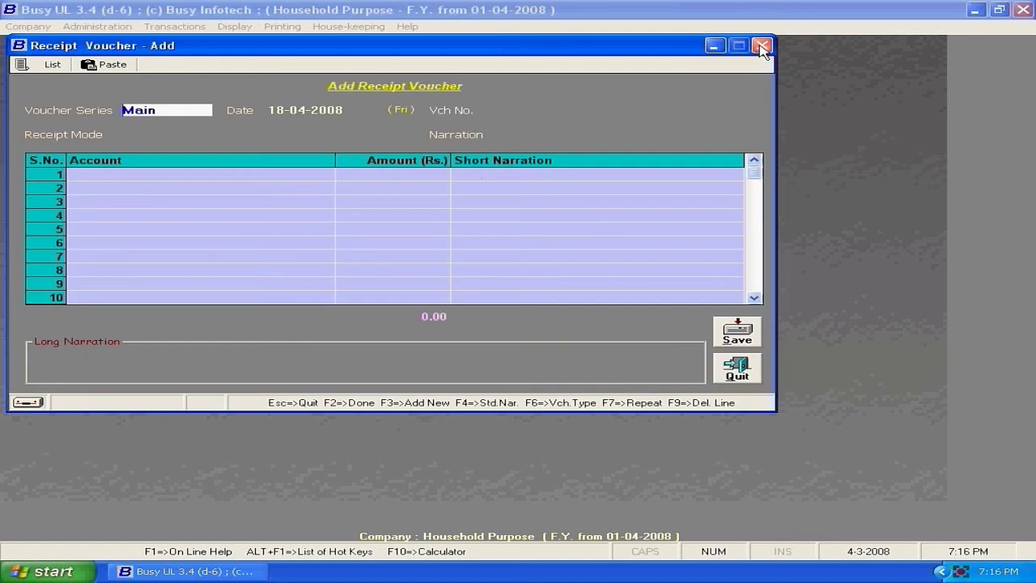
Quit receipt voucher entry.
click(752, 377)
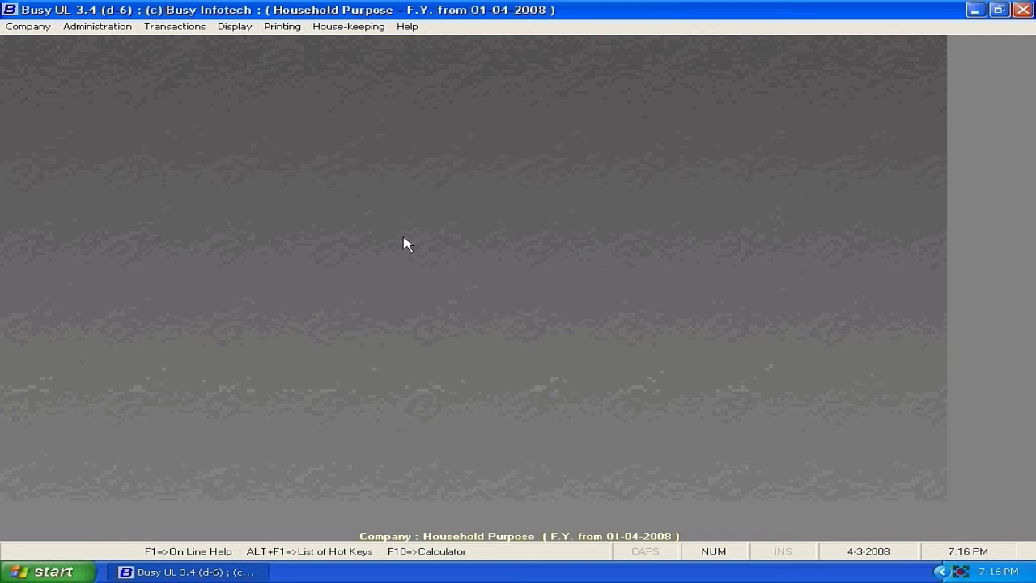
click(173, 27)
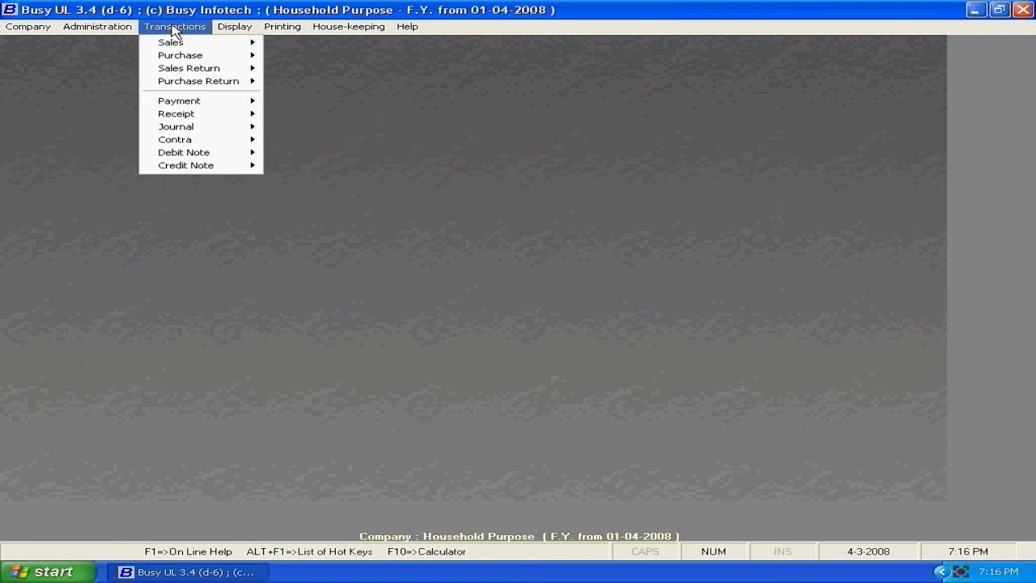
mouse_move(172, 42)
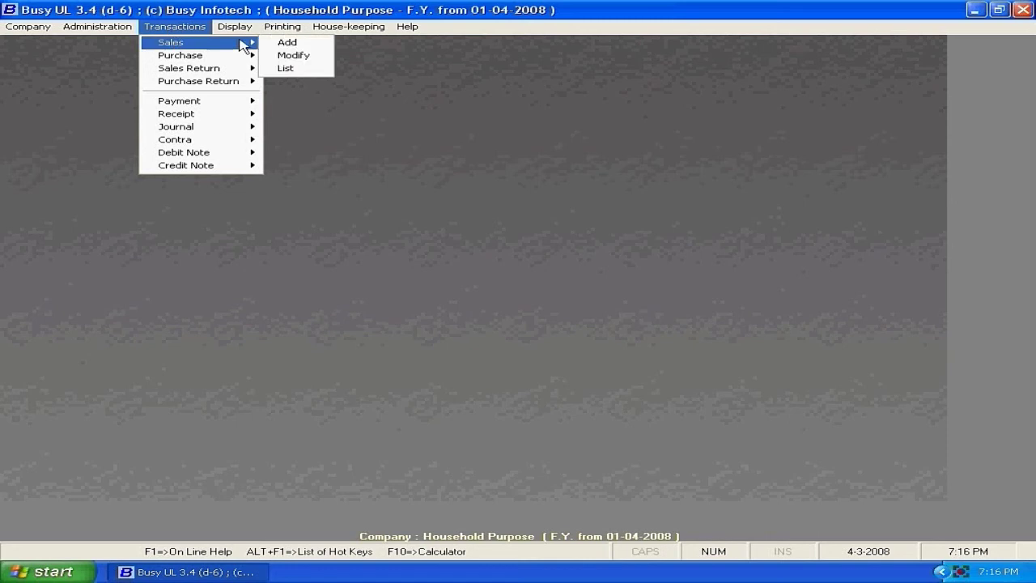
click(289, 44)
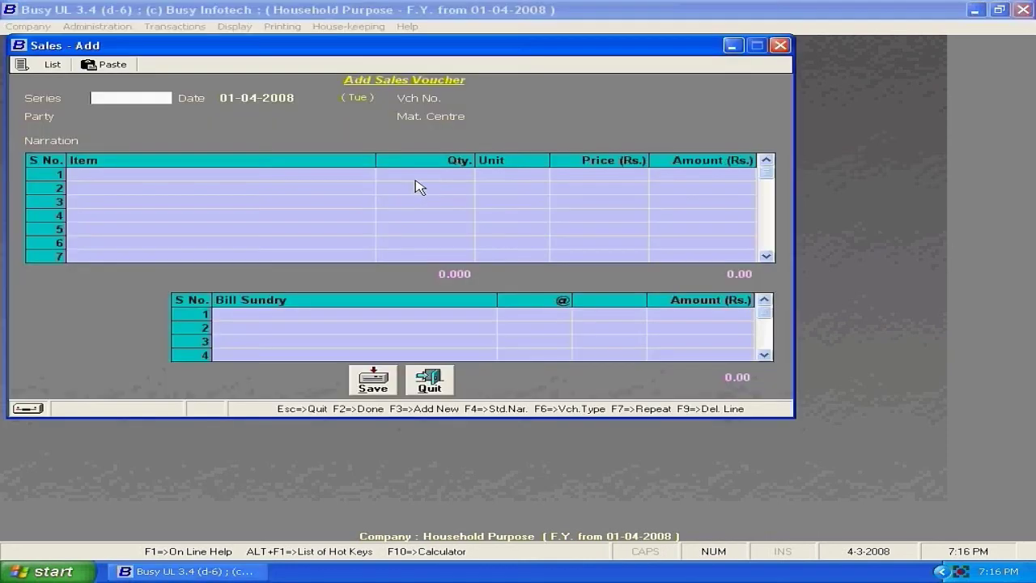
key(Return)
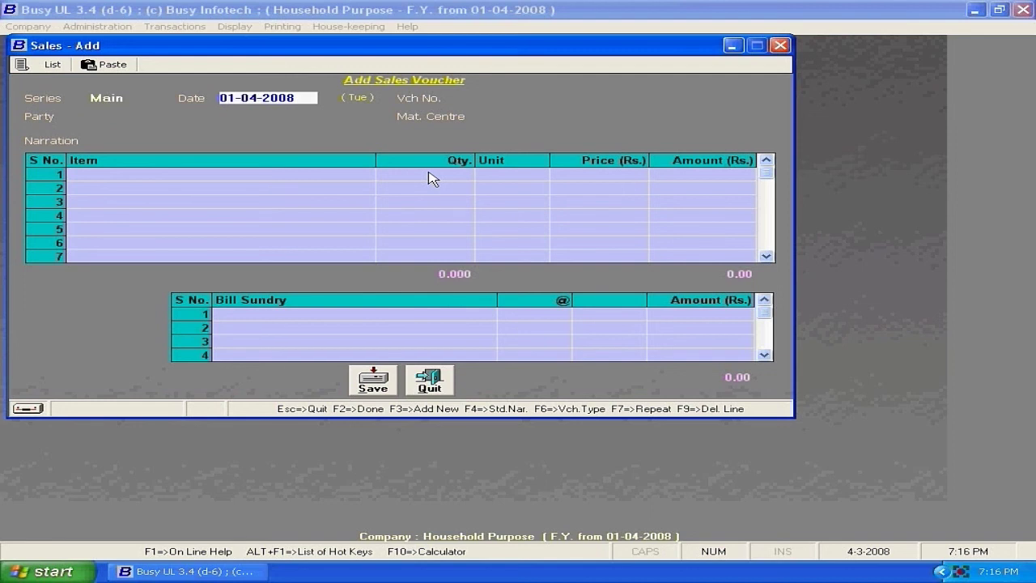
key(Delete)
key(Delete)
text(15)
key(Right)
key(Right)
key(BackSpace)
text(5)
key(Return)
key(Return)
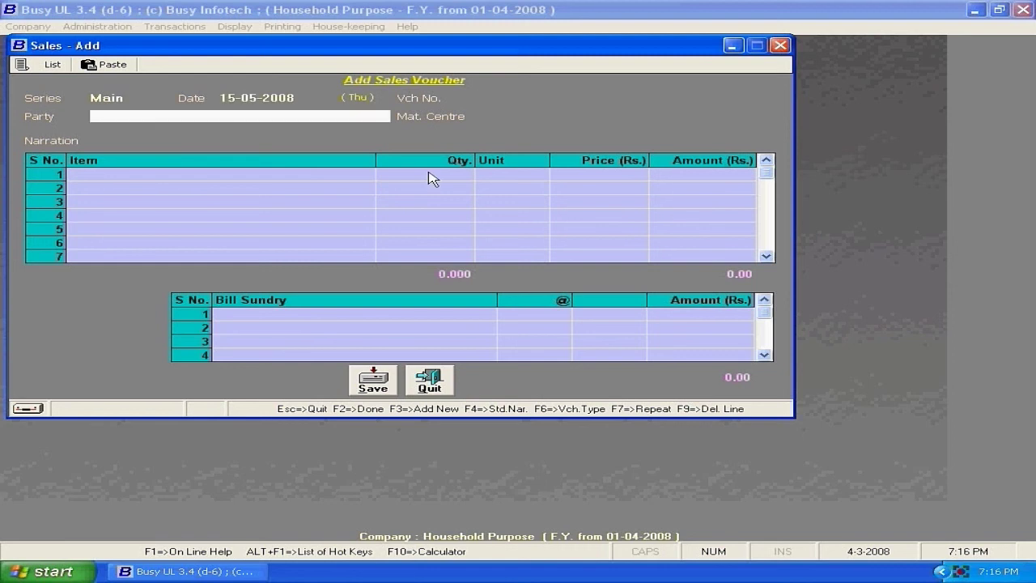
key(Down)
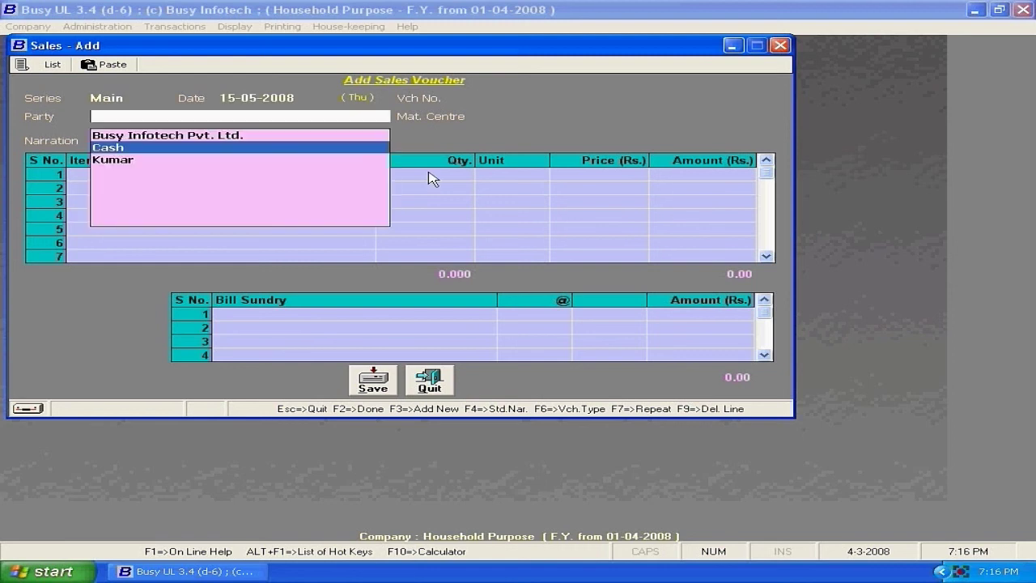
key(Return)
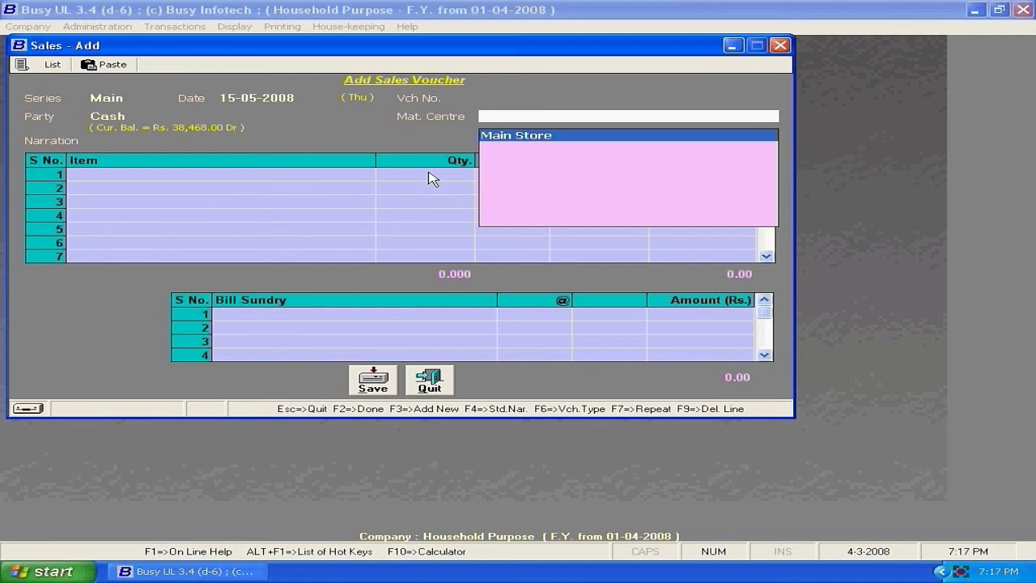
key(Return)
key(F2)
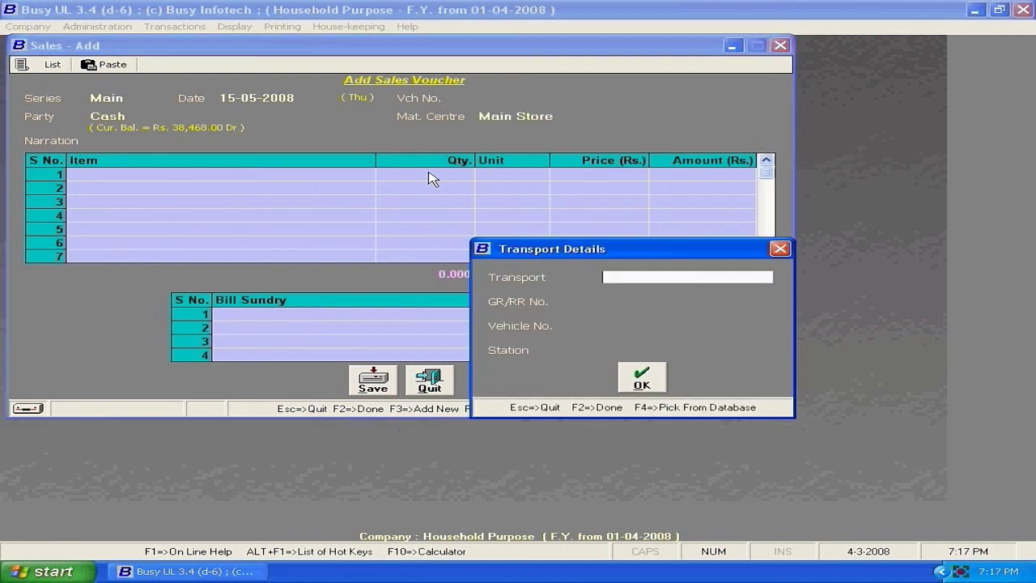
click(778, 249)
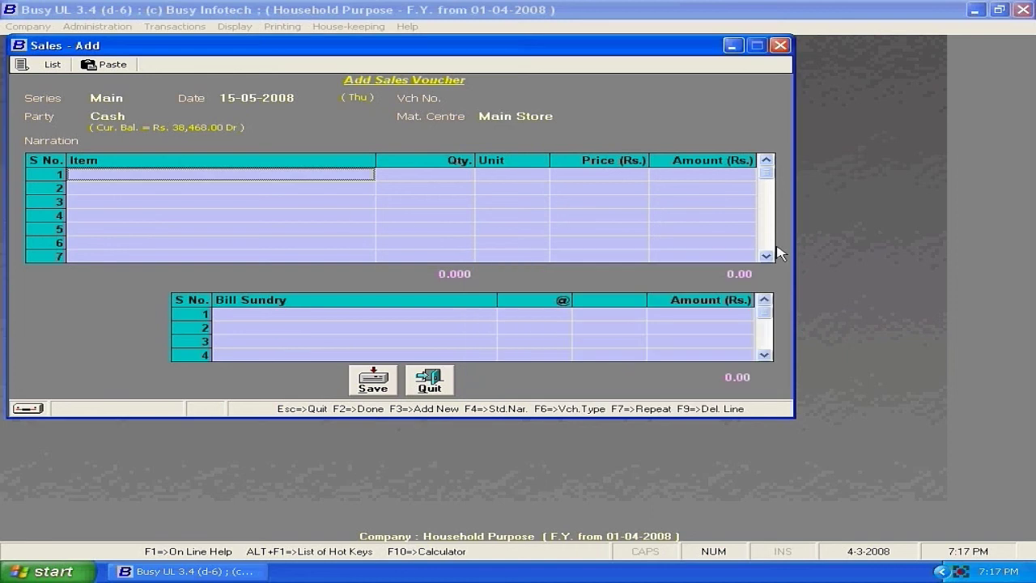
click(280, 173)
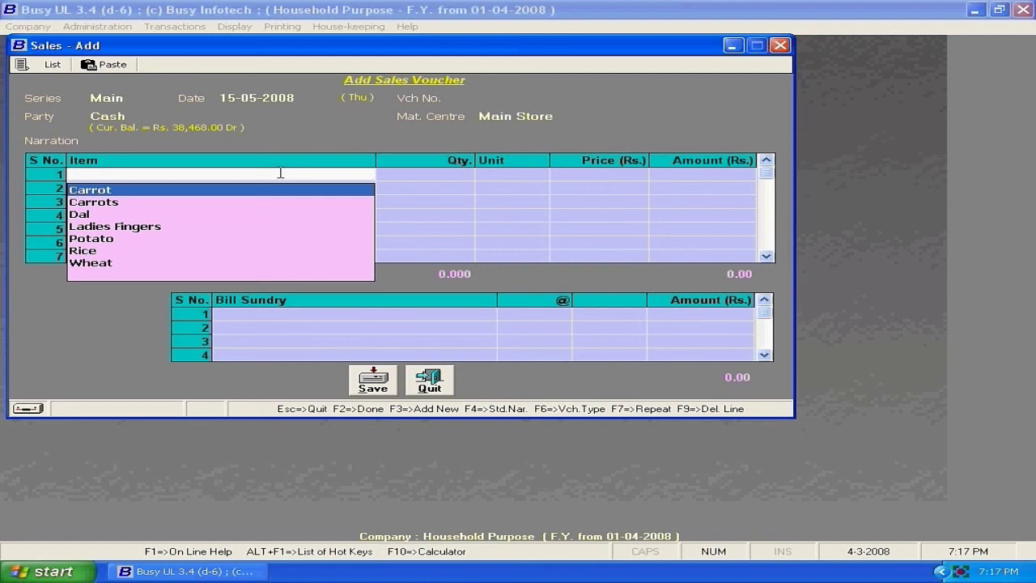
click(429, 381)
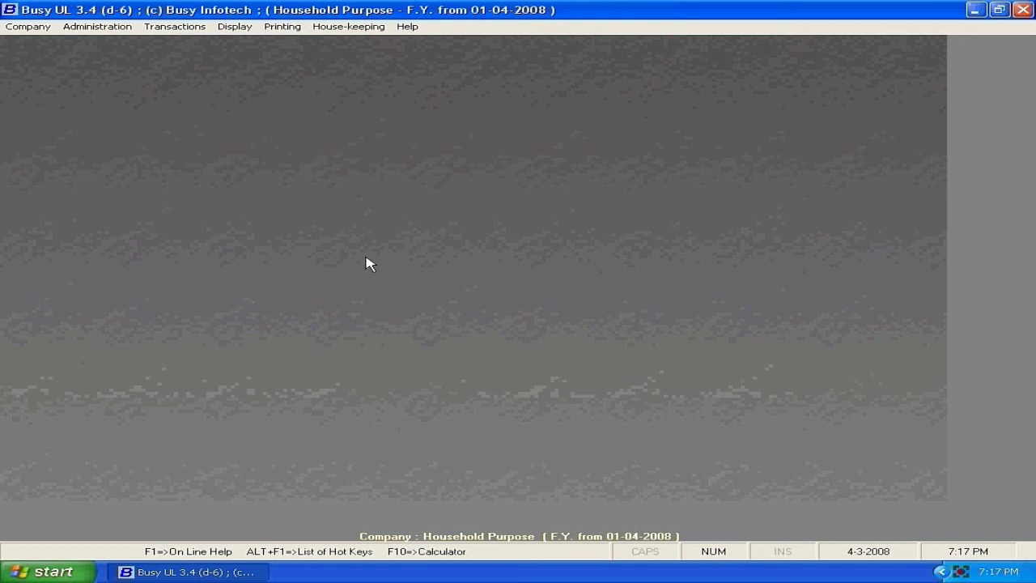
Display the single-column Cash/Bank Book for the Cash account from 01-04-2008 to 18-04-2008.
click(227, 27)
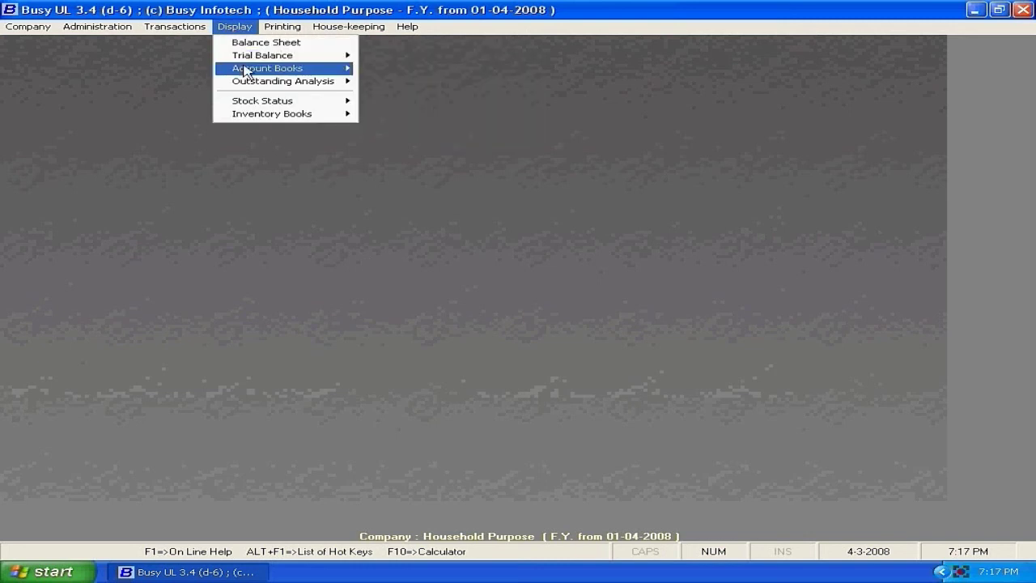
mouse_move(262, 68)
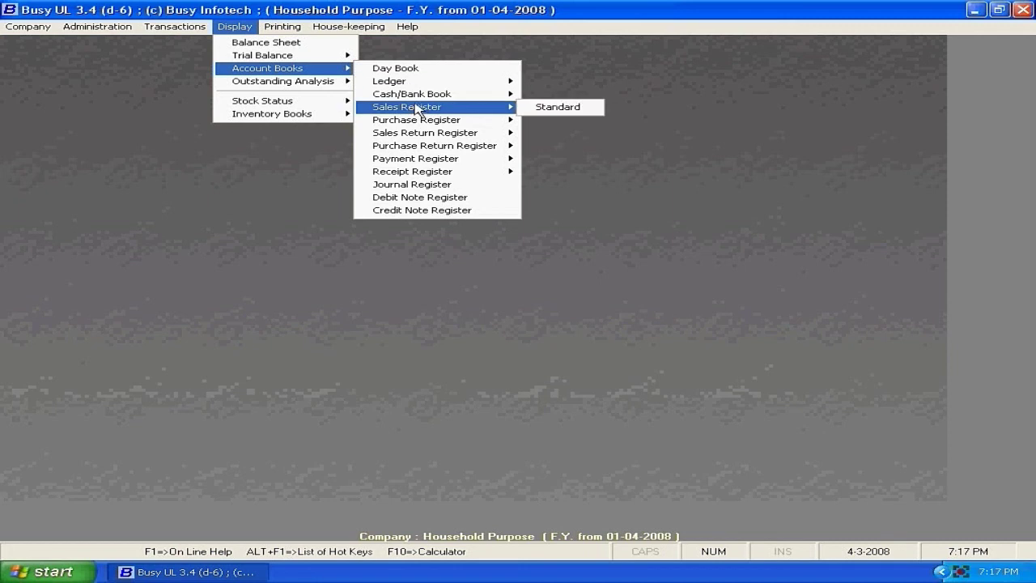
mouse_move(424, 97)
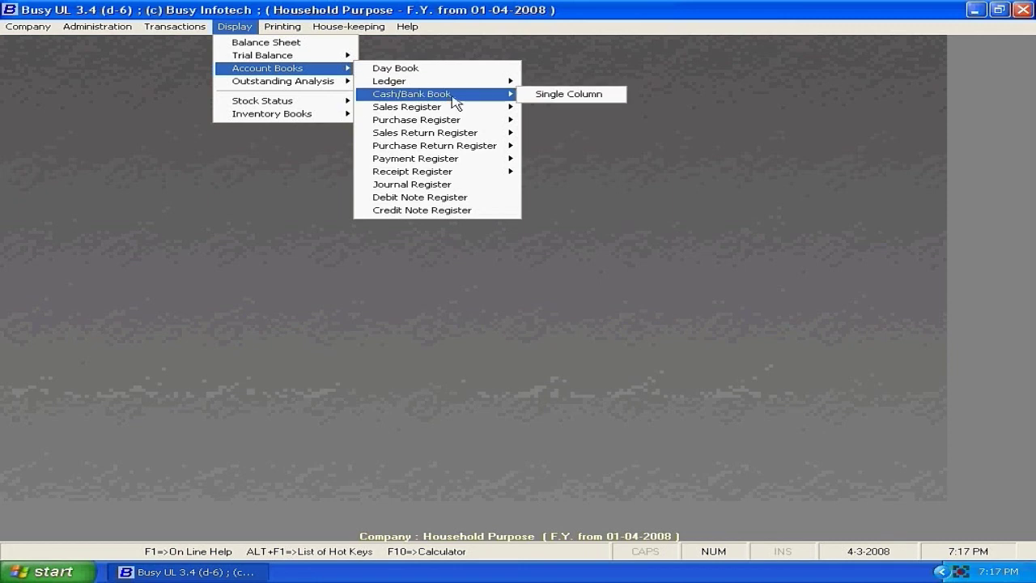
click(566, 95)
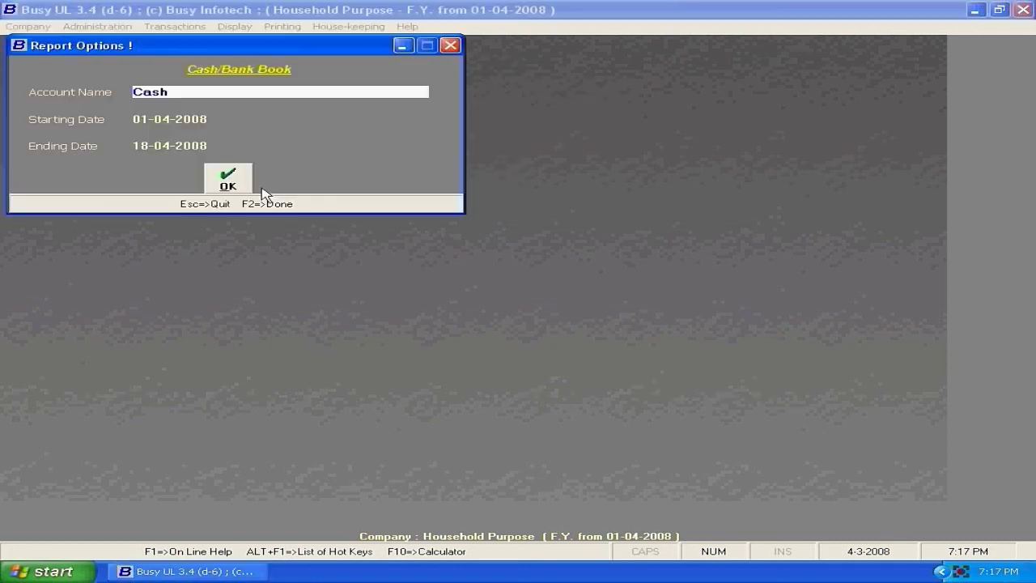
click(226, 177)
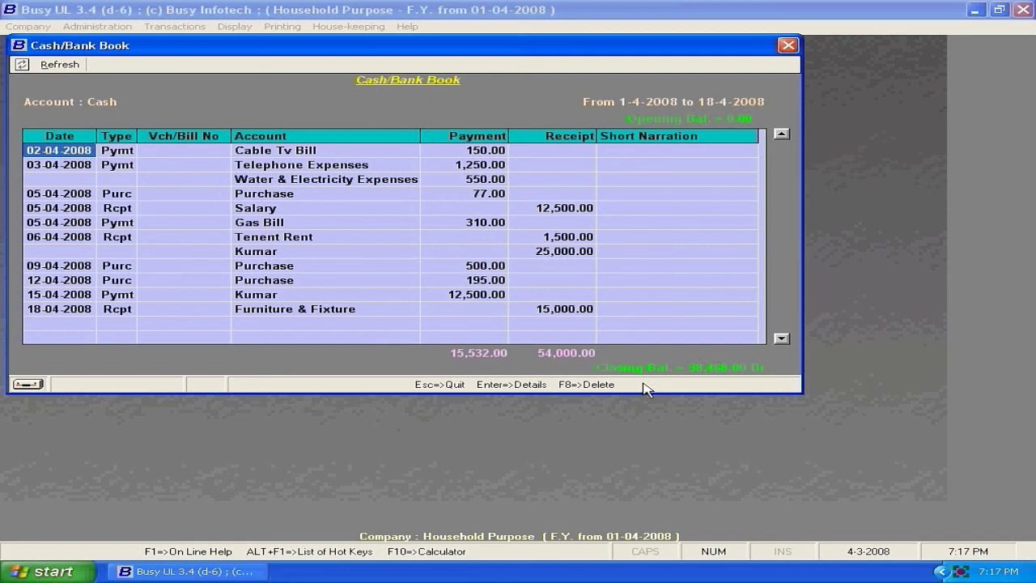
Delete the Furniture & Fixture receipt voucher dated 18-04-2008 from the Cash/Bank Book, then close the book and its report options.
double_click(335, 312)
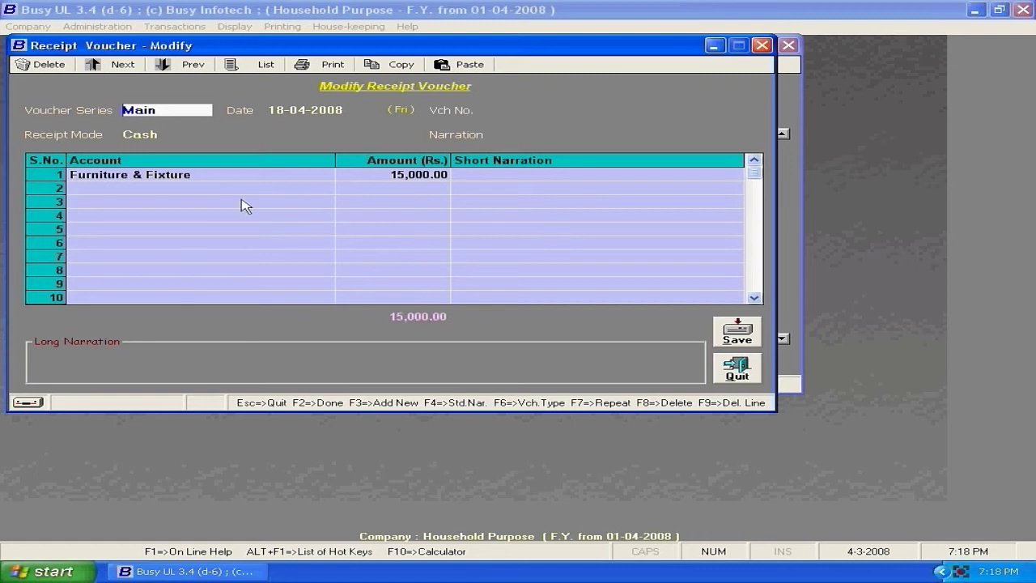
click(138, 173)
click(40, 65)
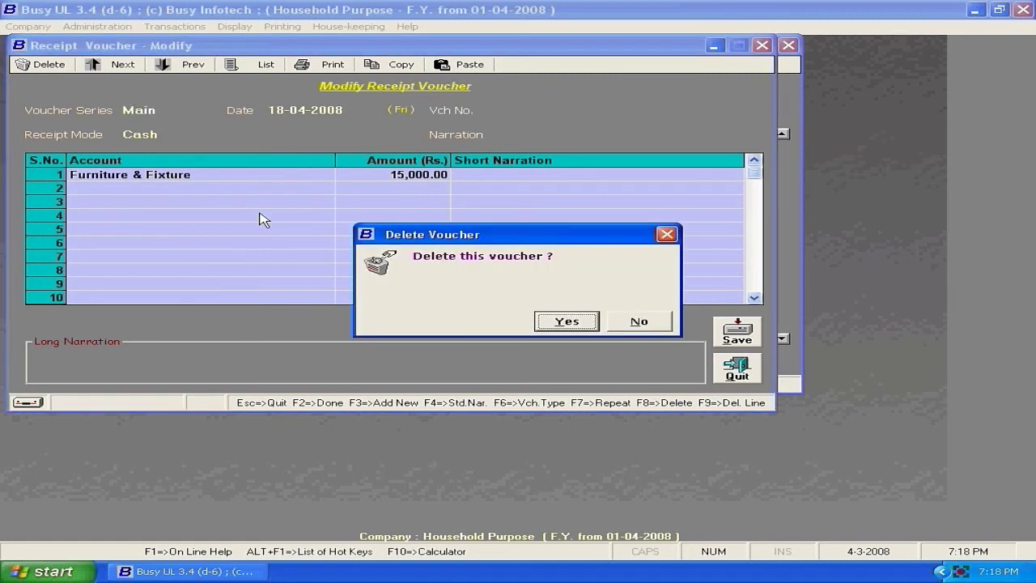
click(567, 323)
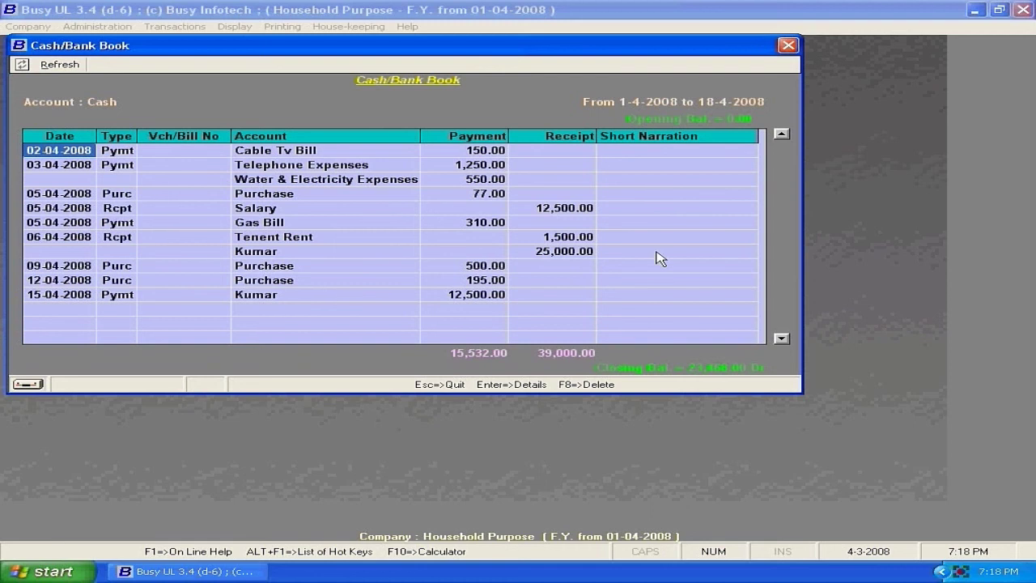
click(787, 47)
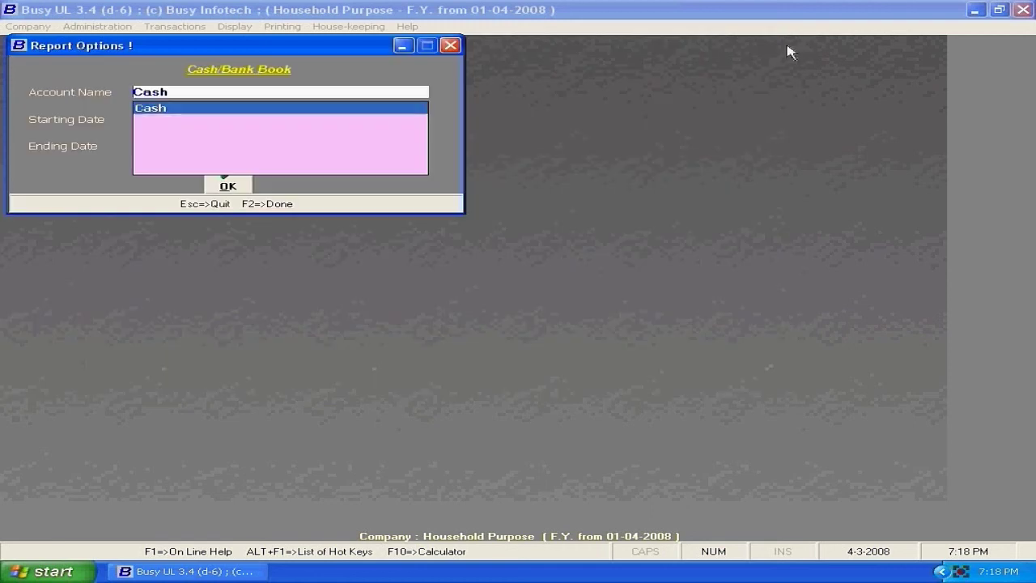
click(449, 47)
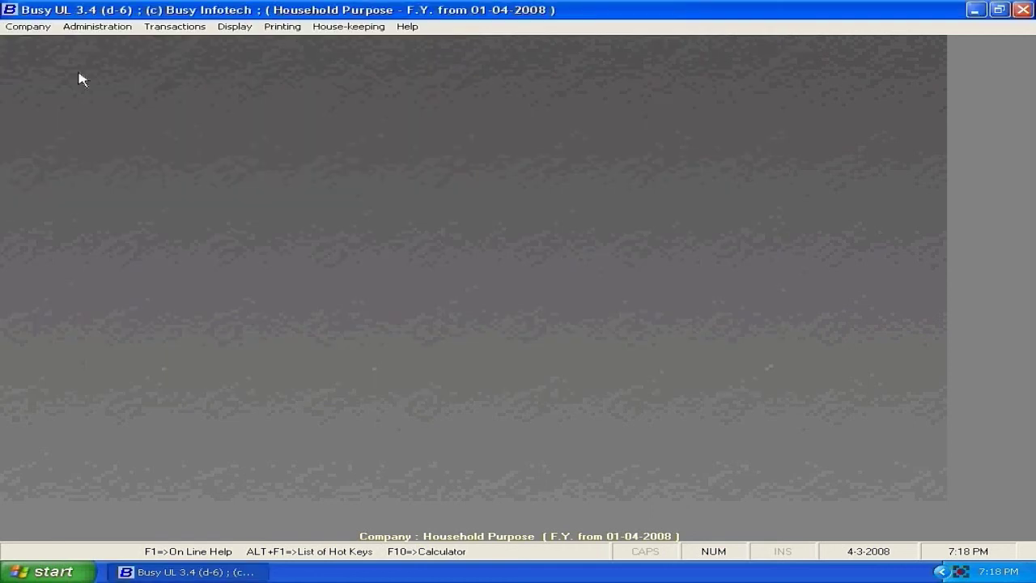
Start a new payment voucher in the Main series dated 15-04-2008 with Cash as the payment mode and no narration.
click(162, 29)
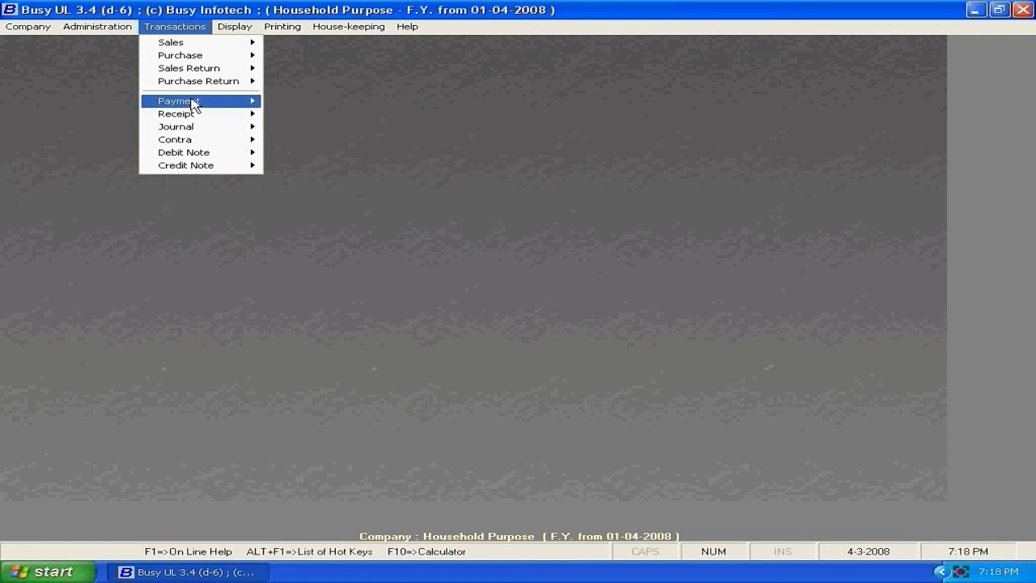
mouse_move(194, 102)
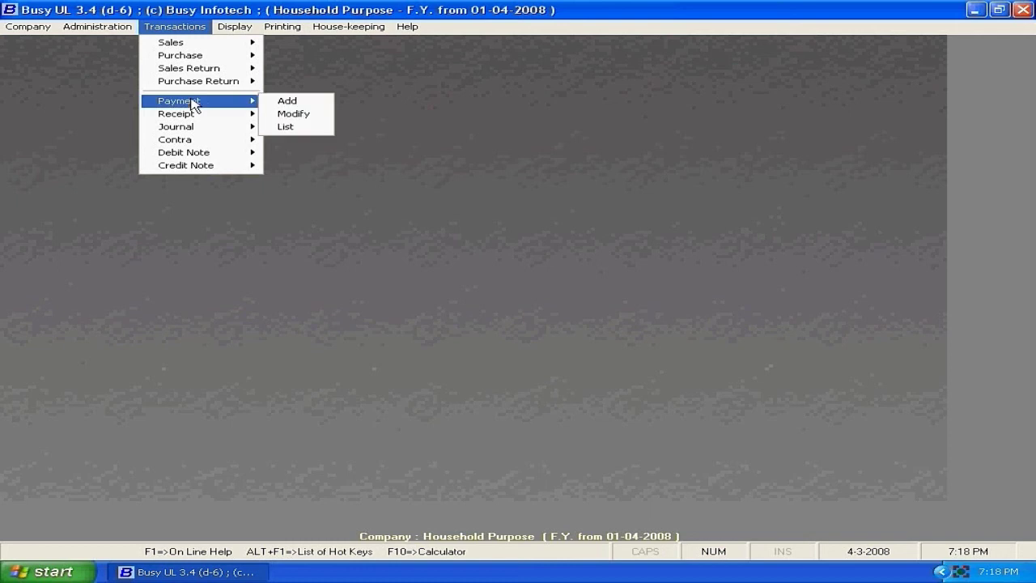
click(296, 102)
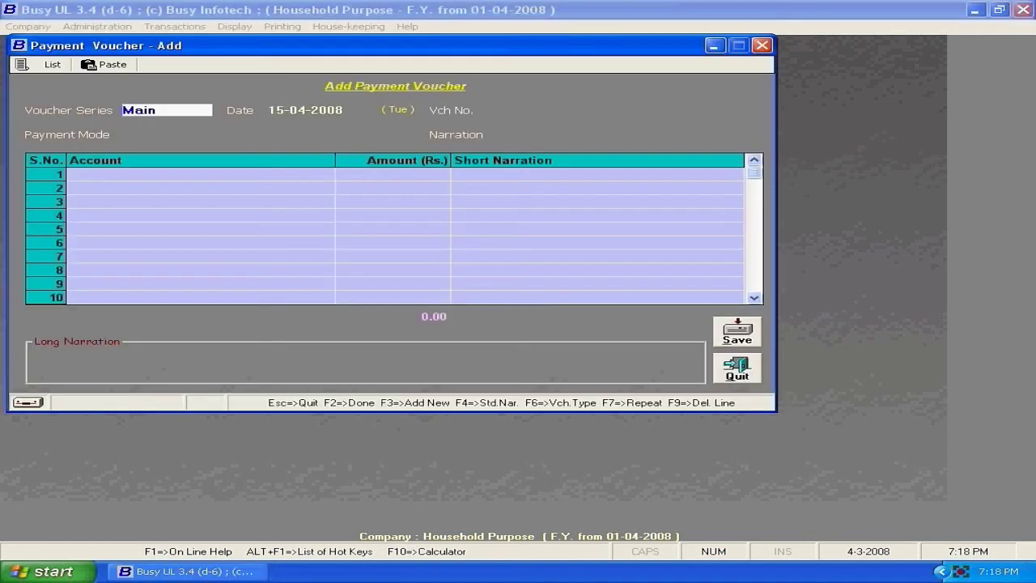
click(134, 110)
key(Return)
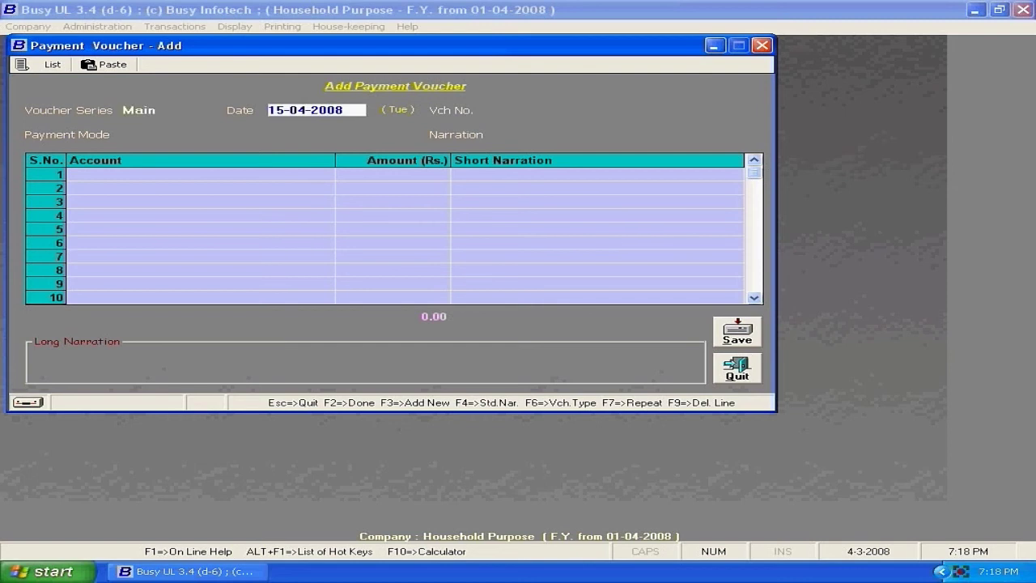
key(Return)
key(Return)
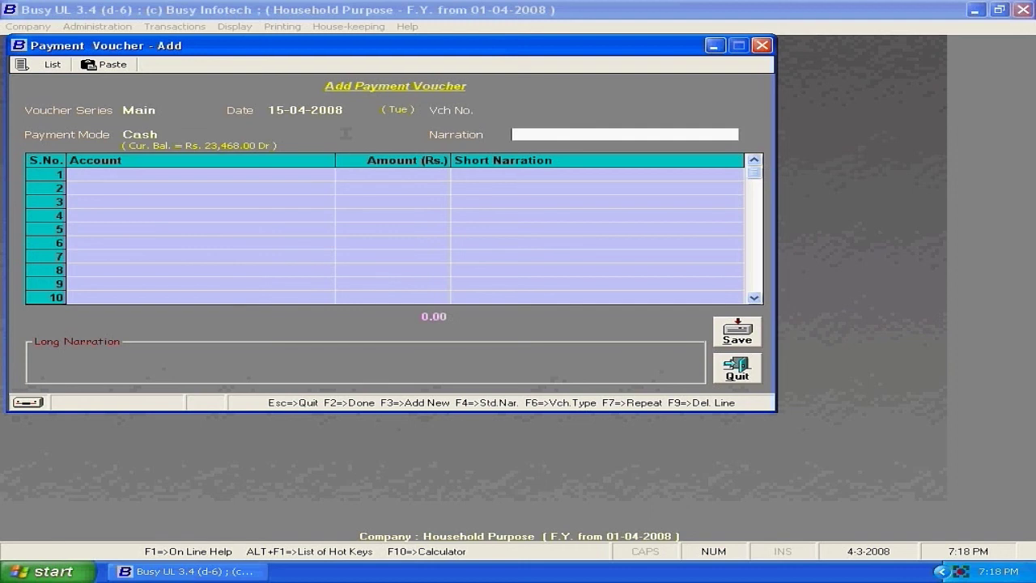
key(Return)
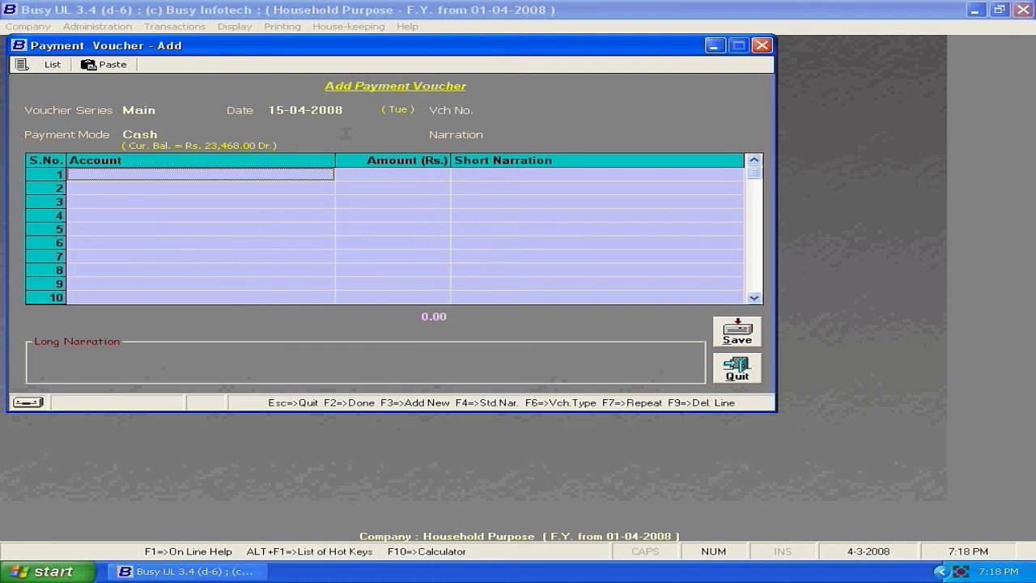
Enter Furniture & Fixture in the first row with an amount of Rs. 15000, then save the payment voucher and quit payment entry.
text(f)
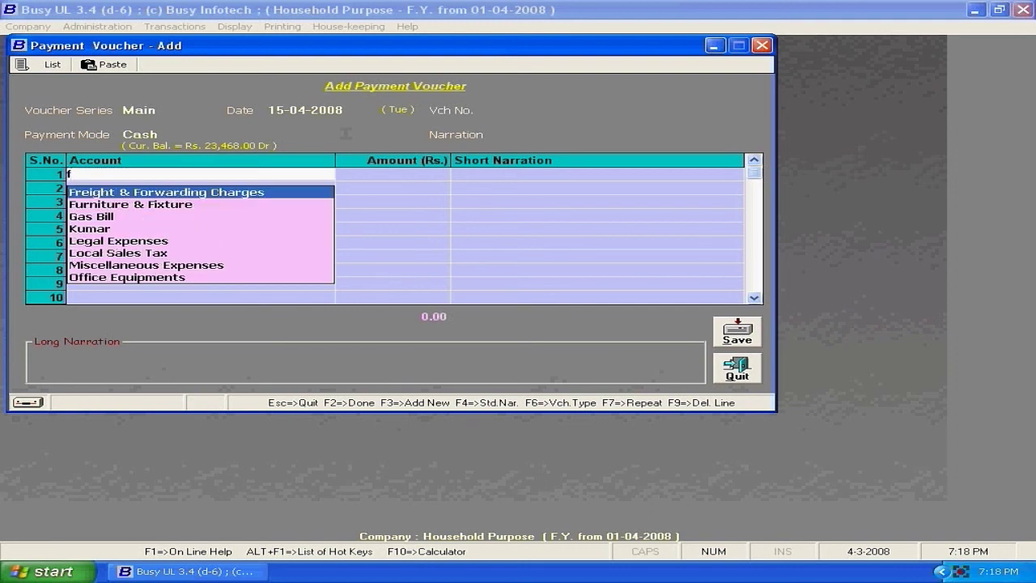
key(Down)
key(Return)
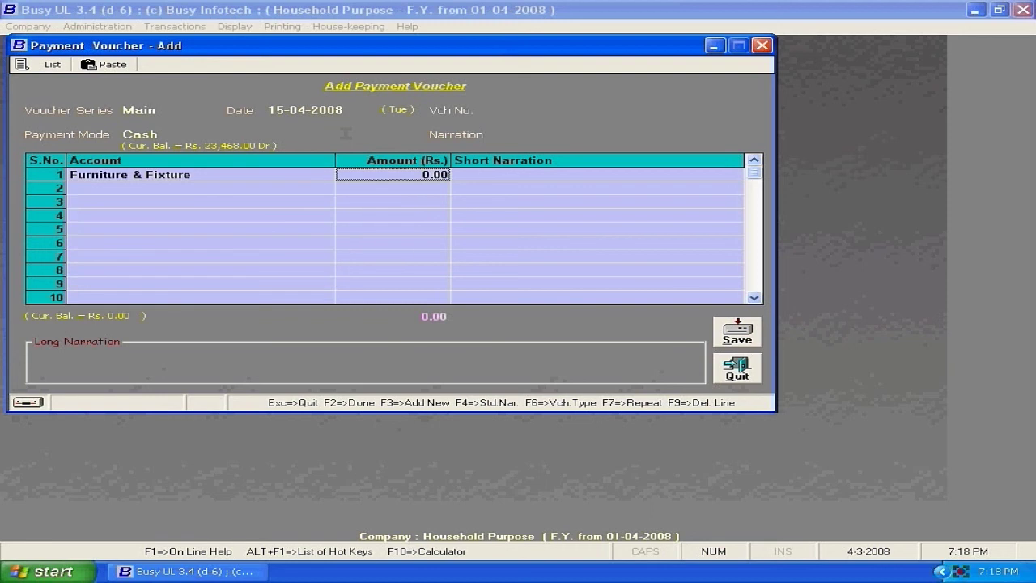
text(15000)
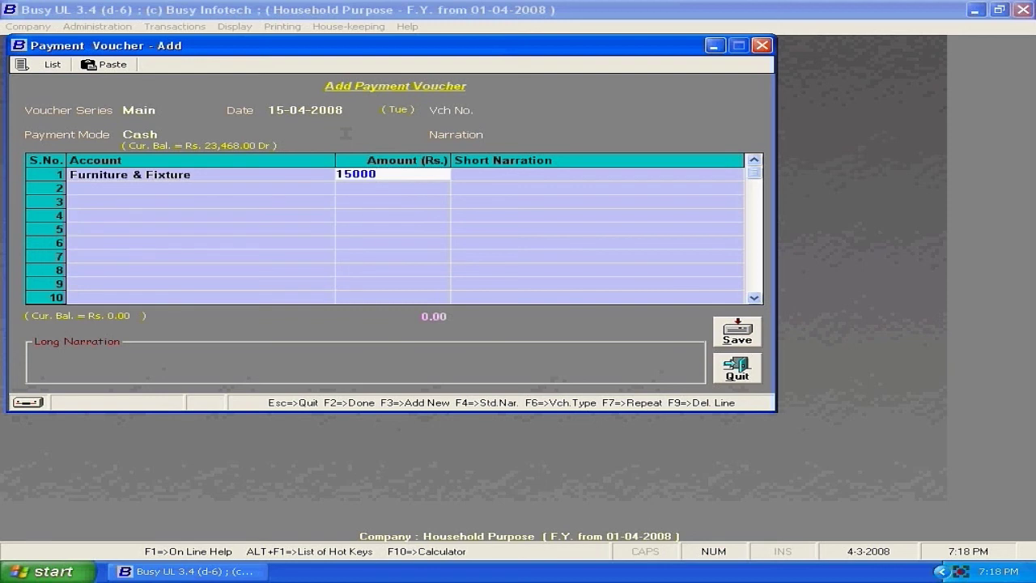
click(749, 338)
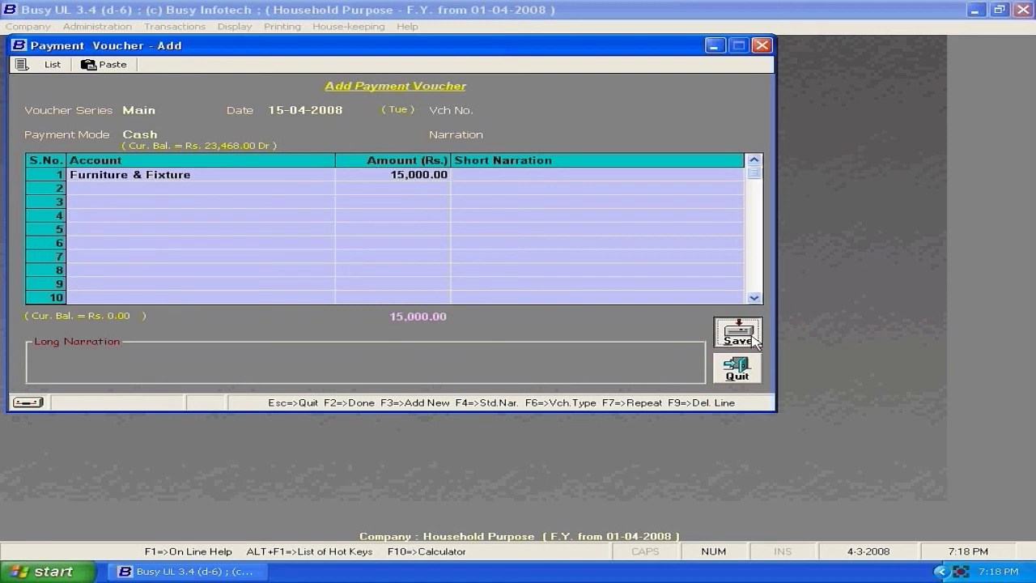
click(736, 371)
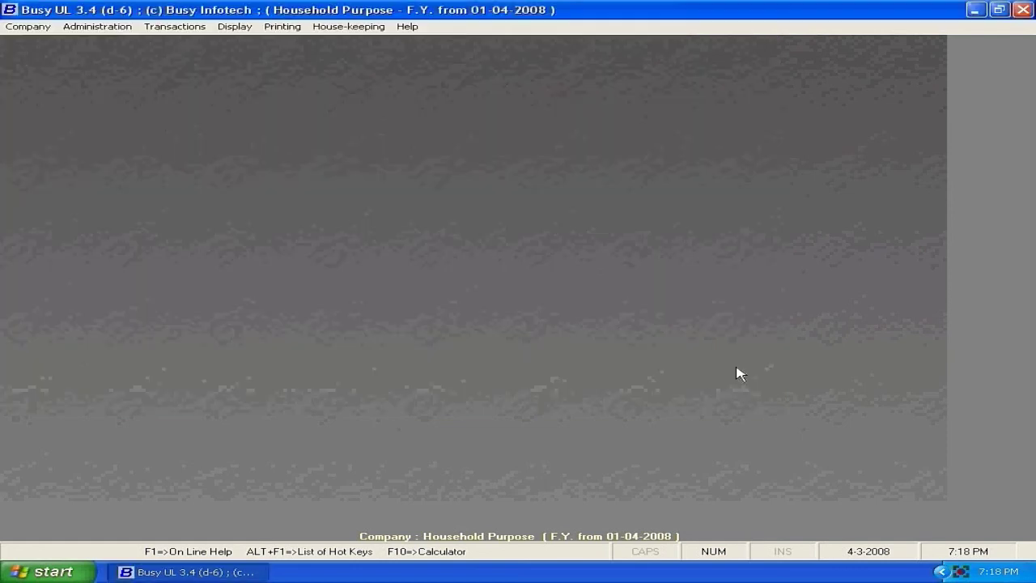
Display the single-column Cash/Bank Book for the Cash account from 01-04-2008 to 15-04-2008, then close it and its report options.
click(236, 26)
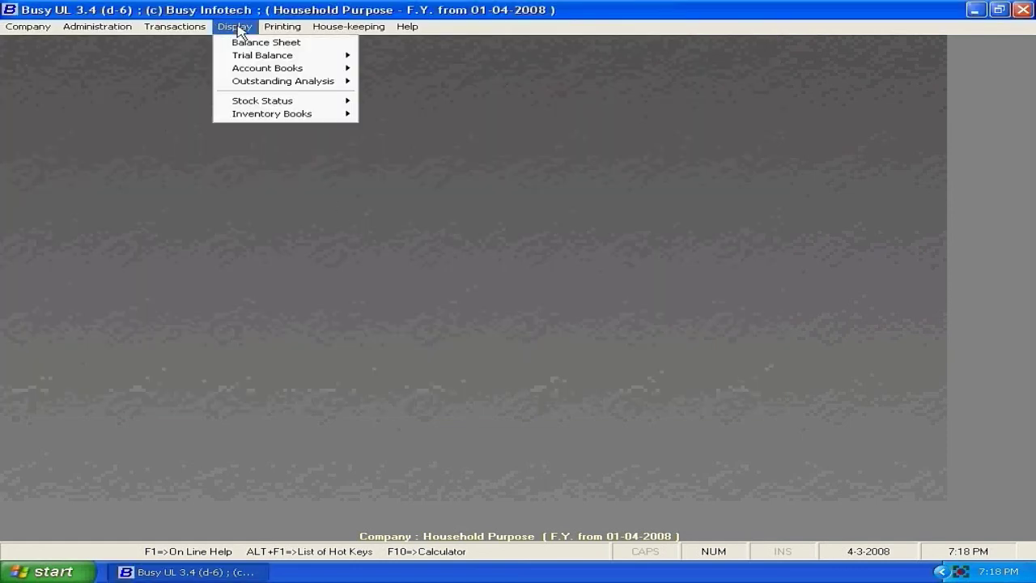
mouse_move(306, 71)
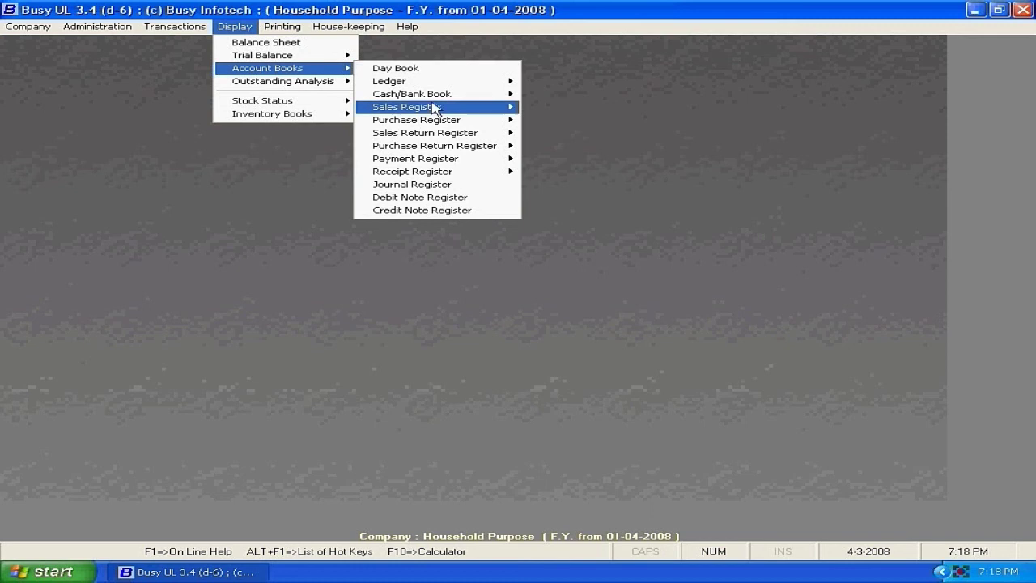
mouse_move(441, 96)
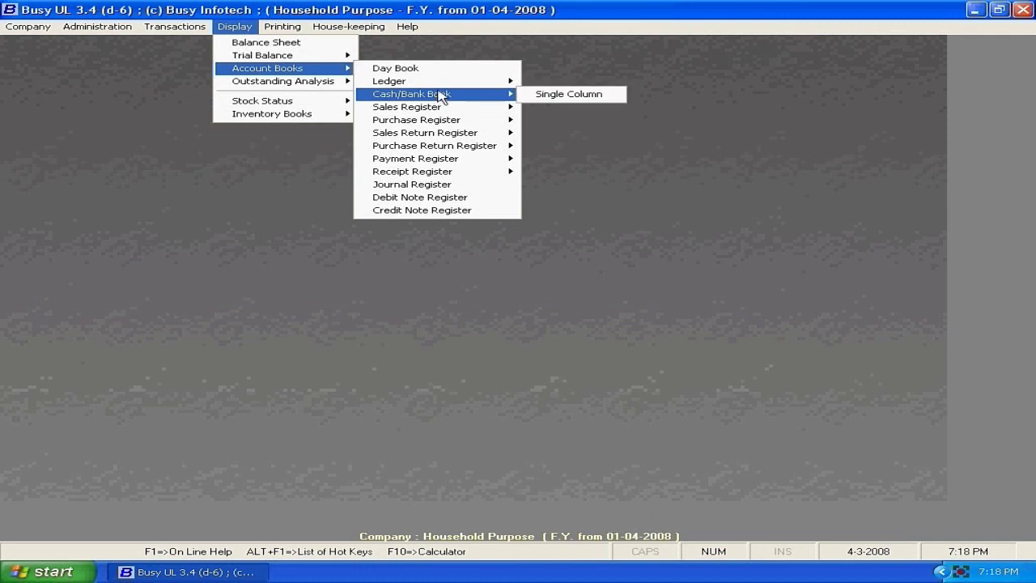
click(550, 95)
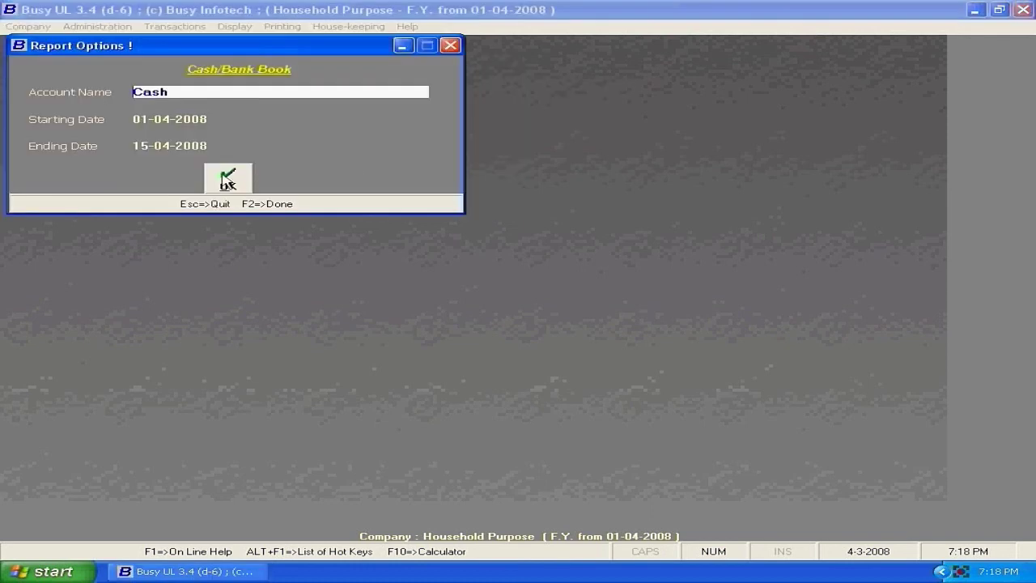
click(228, 178)
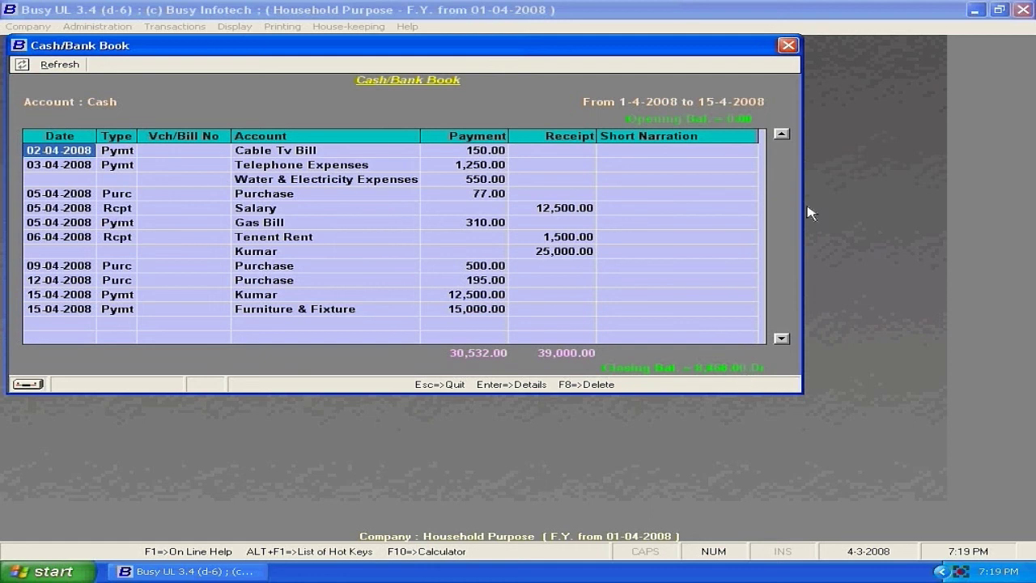
click(789, 46)
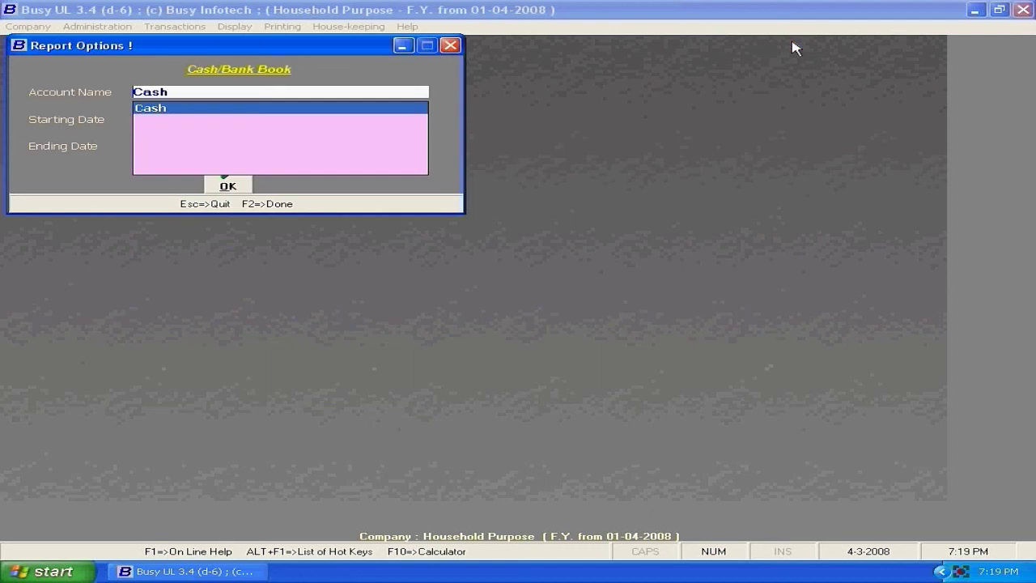
click(450, 45)
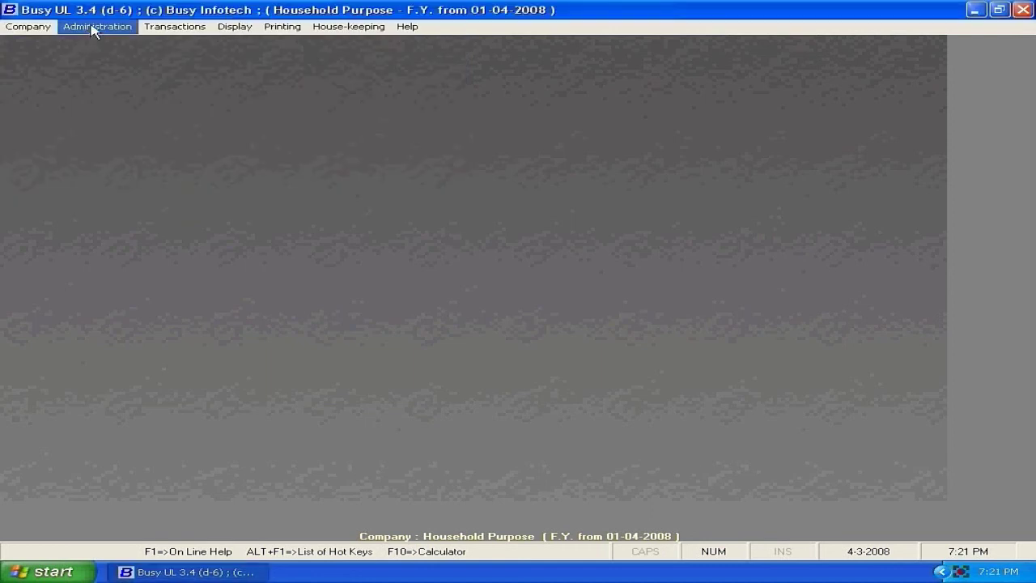
click(166, 26)
mouse_move(199, 56)
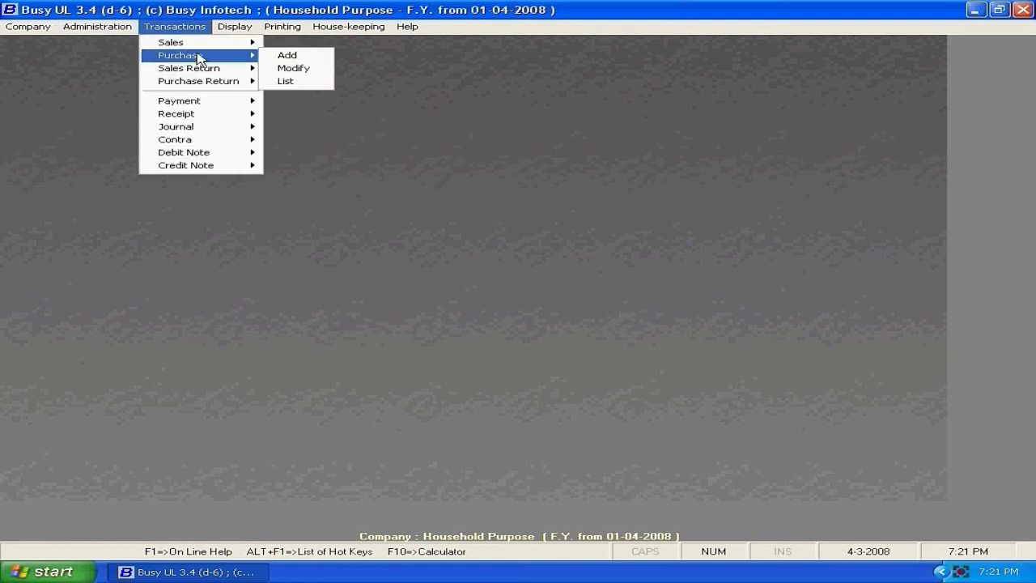
click(289, 56)
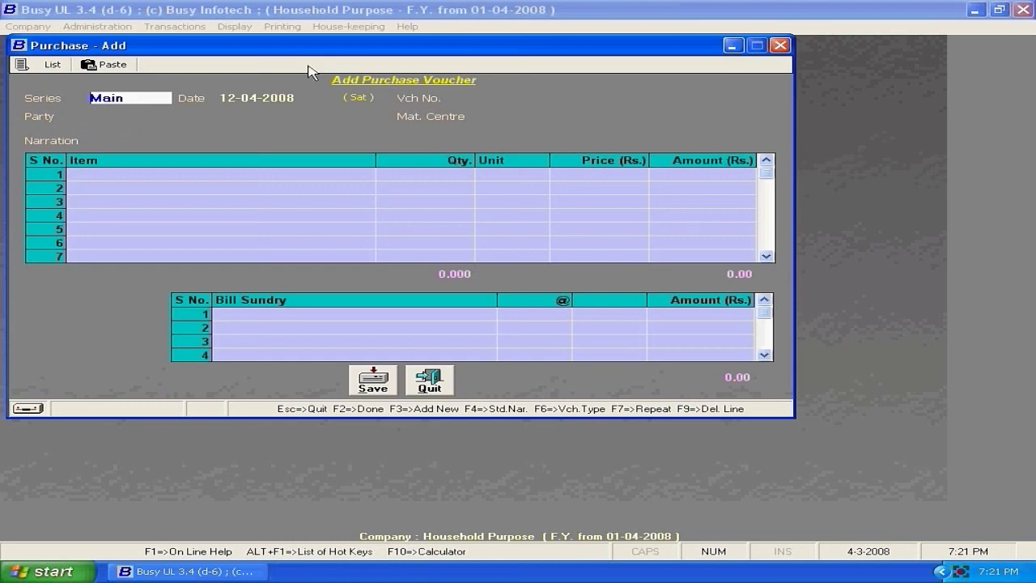
key(Return)
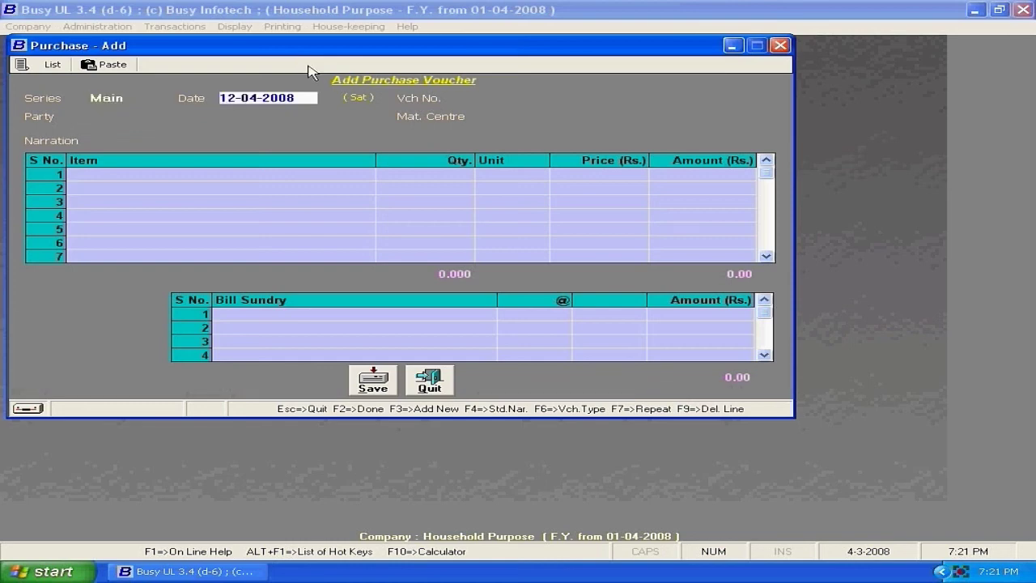
key(Return)
key(Return)
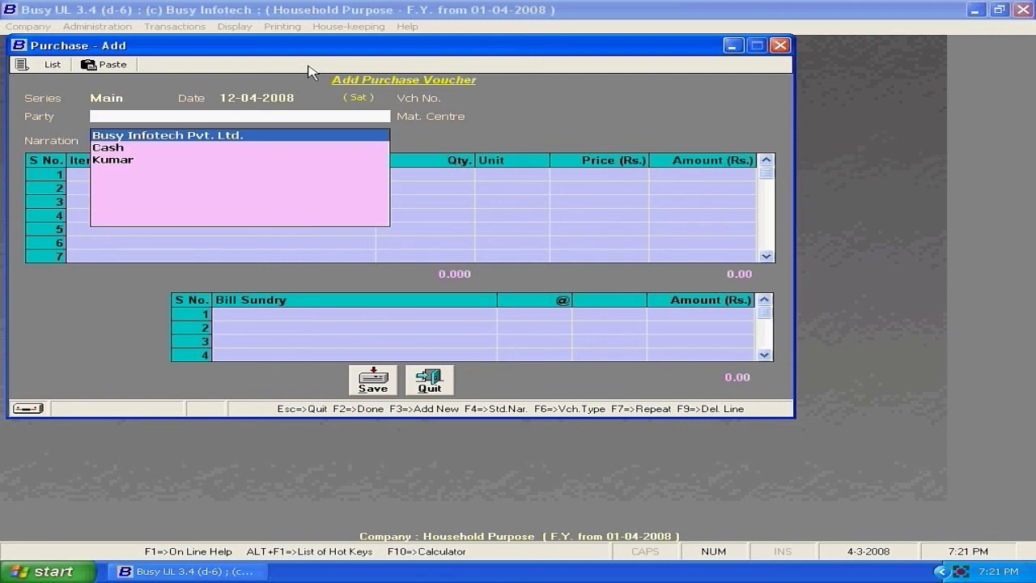
key(Down)
key(Down)
key(Up)
key(Up)
click(429, 377)
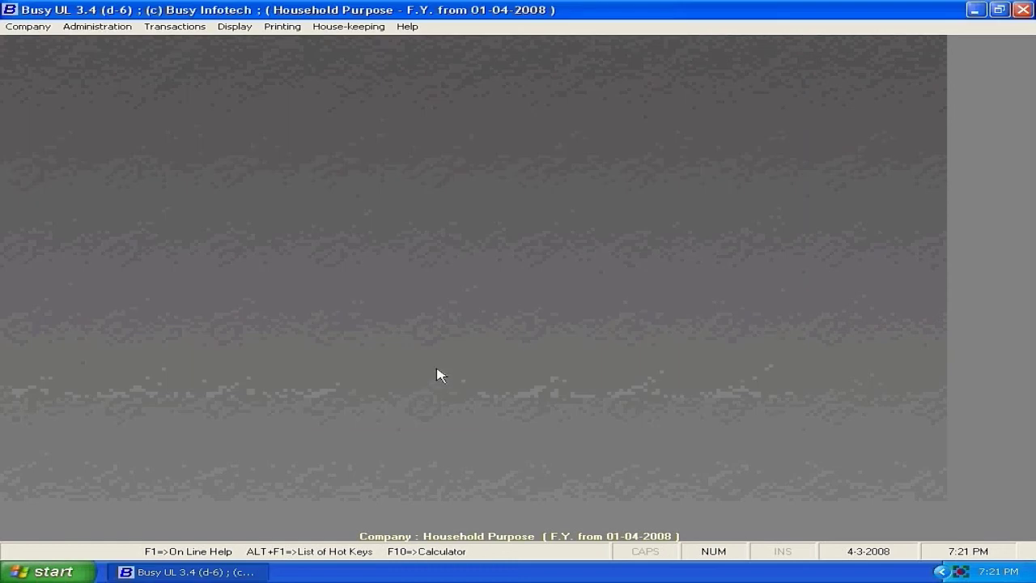
Start a new account master named Venkateswara General Stores, with no alias and the same print name.
click(109, 26)
mouse_move(111, 47)
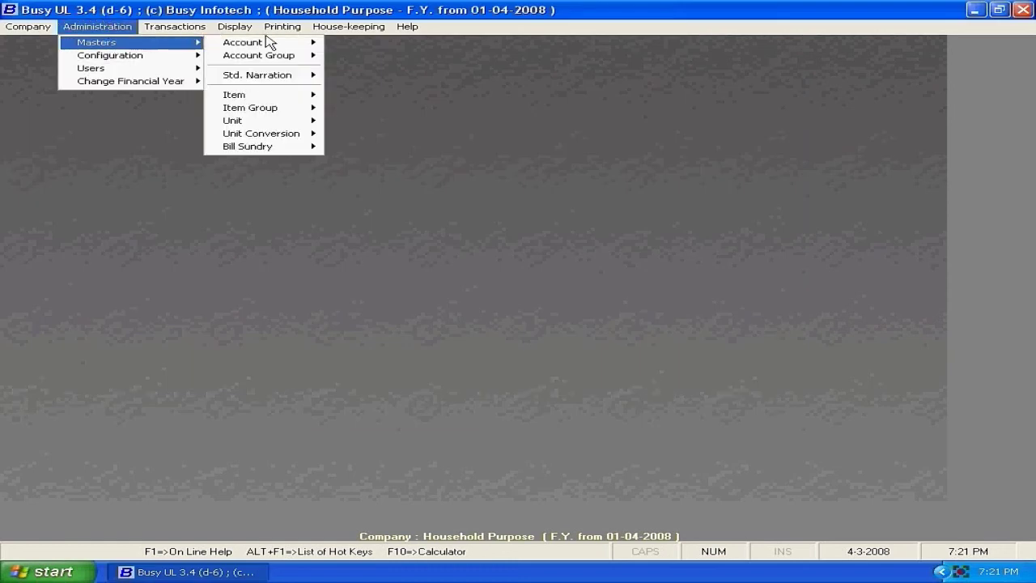
mouse_move(266, 42)
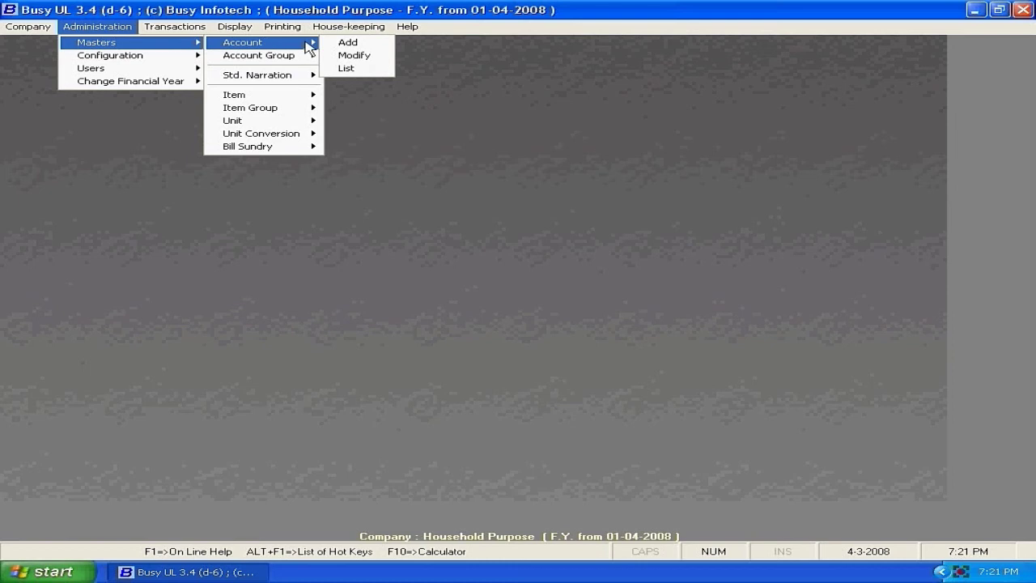
click(360, 48)
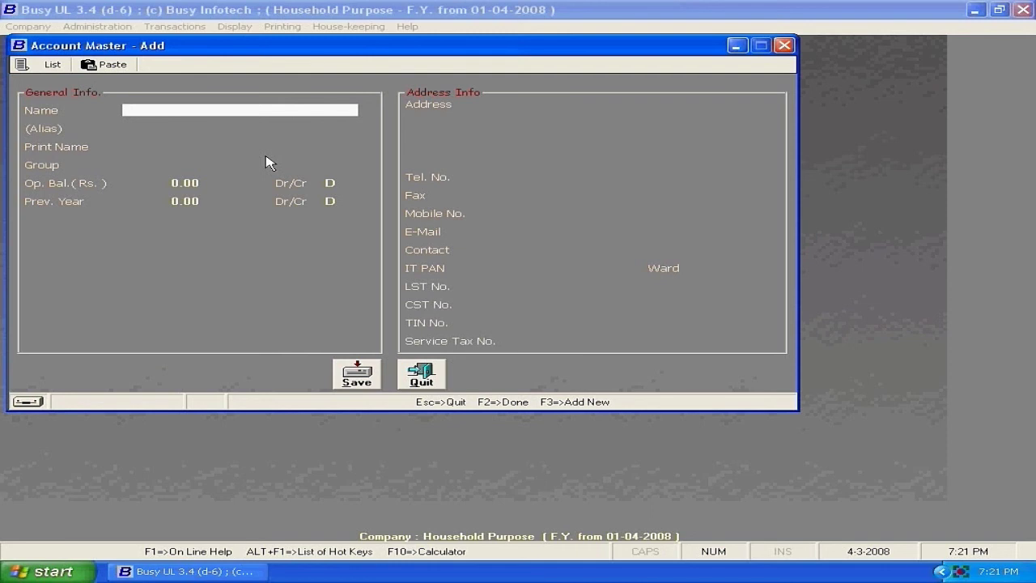
text(venkateswara )
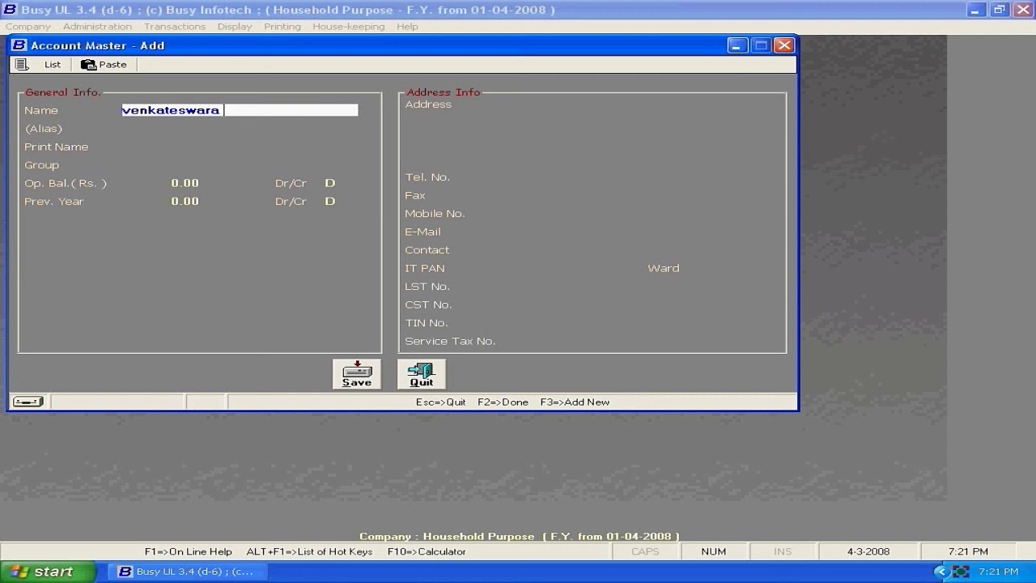
text(General stores)
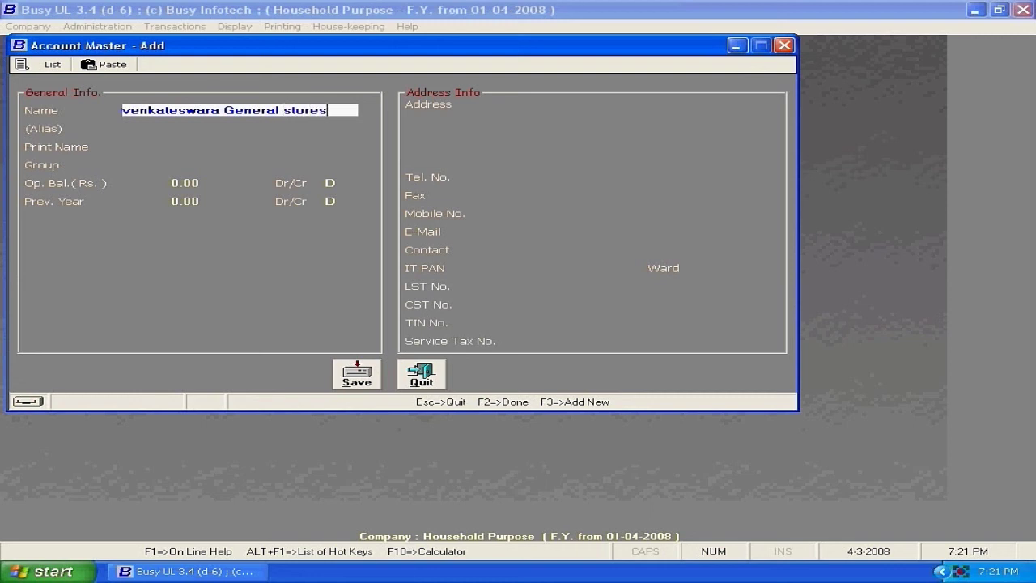
key(Return)
key(Return)
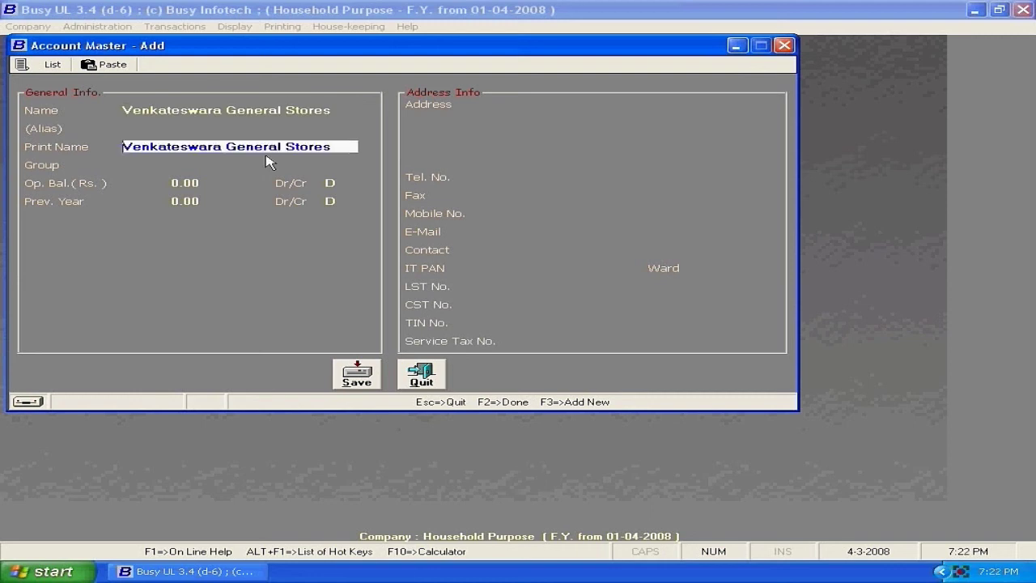
key(Return)
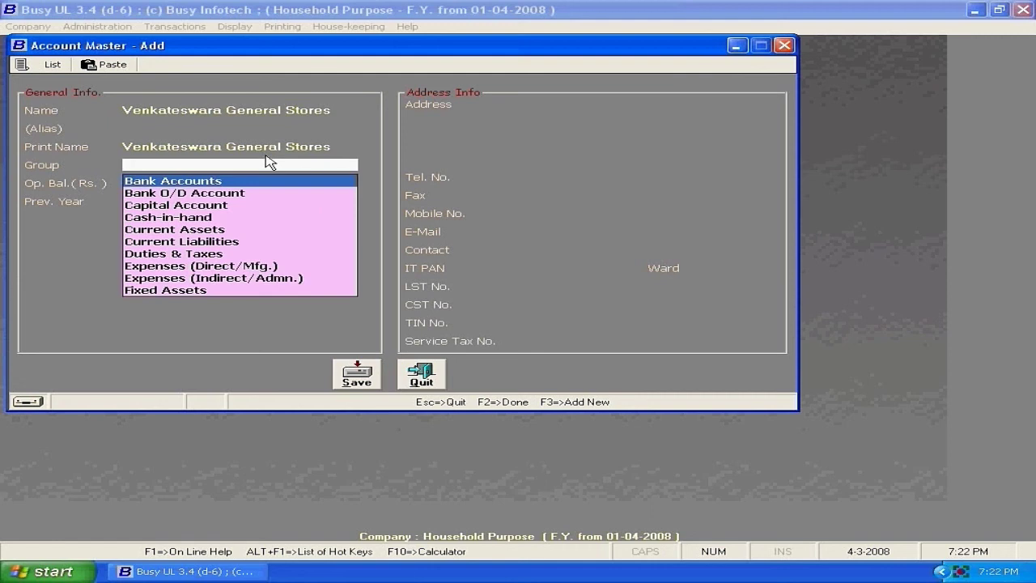
Assign the new account to the Sundry Creditors group, then save it and quit account entry.
text(s)
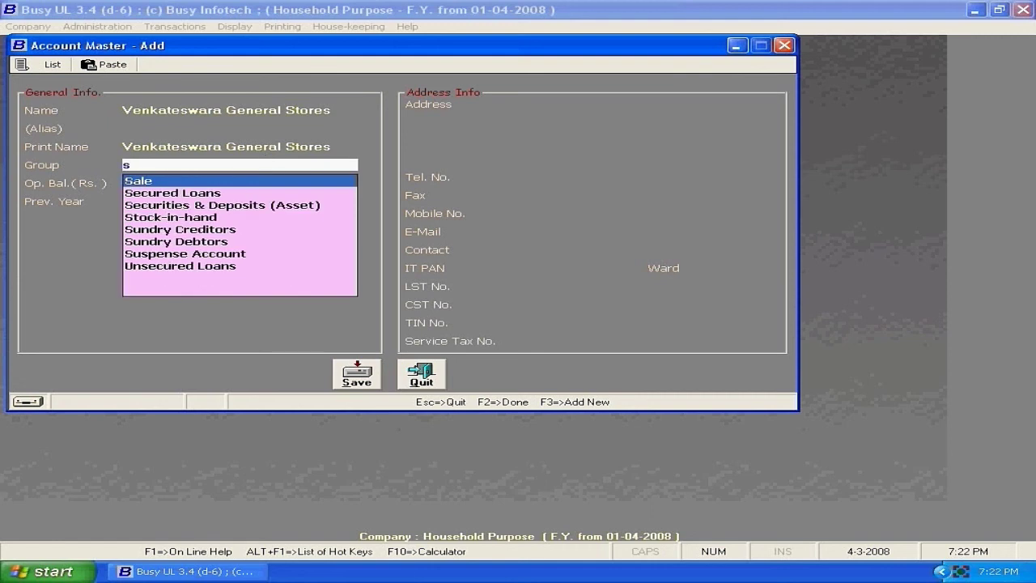
key(Down)
key(Down)
key(Down)
key(Down)
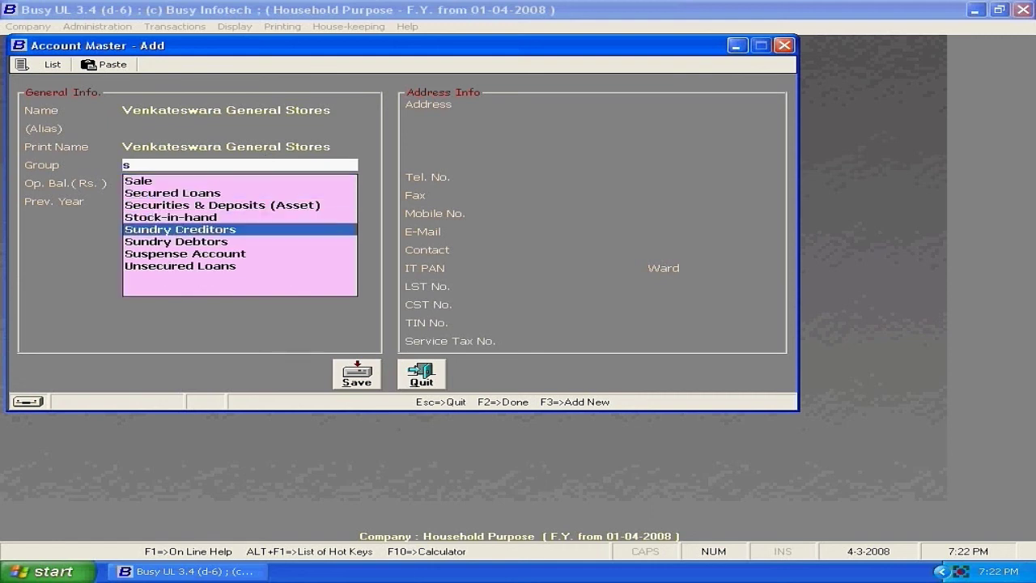
key(Return)
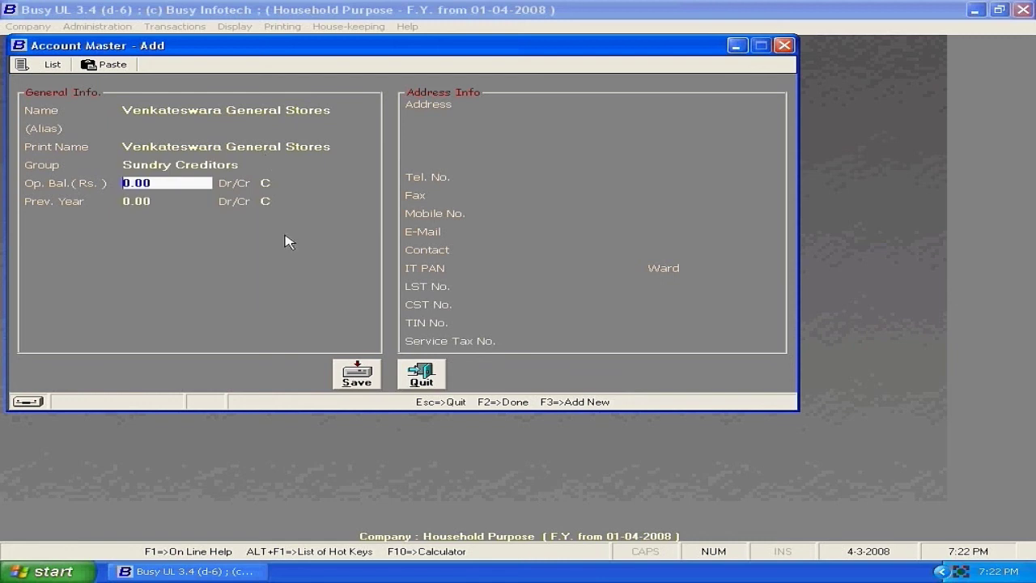
click(357, 373)
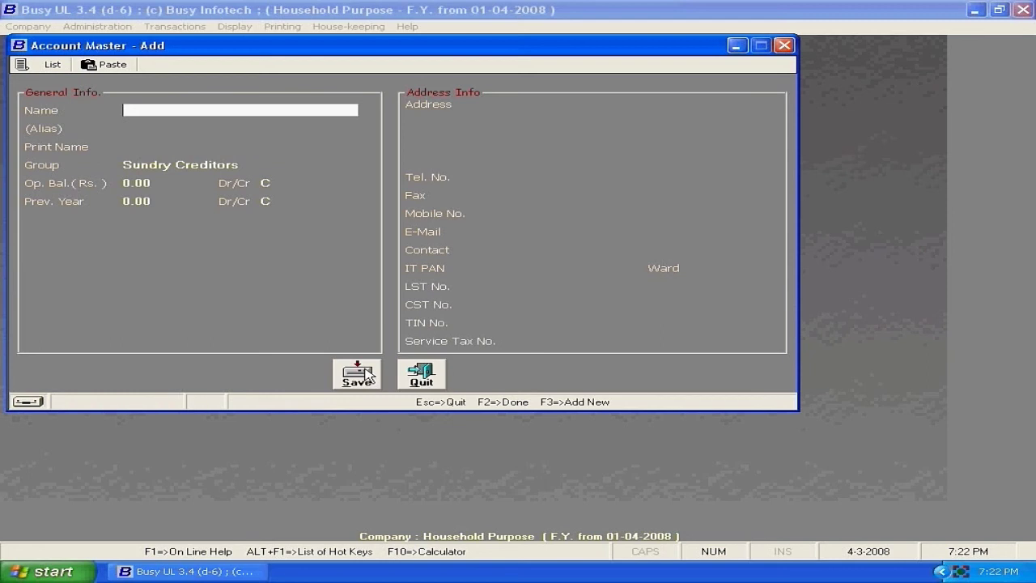
click(421, 376)
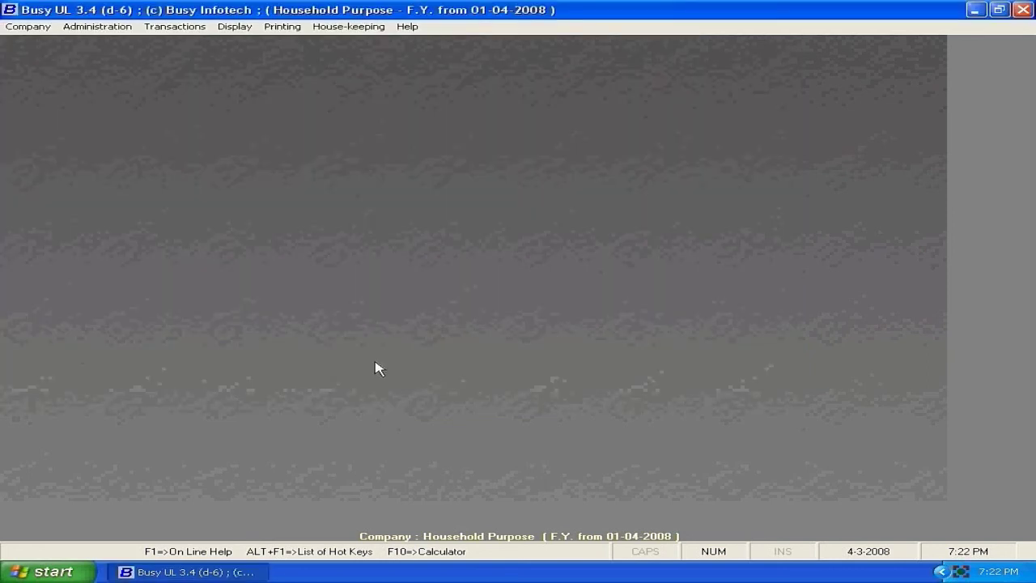
Start a new purchase voucher in the Main series dated 12-04-2008 with Venkateswara General Stores as the party.
click(195, 28)
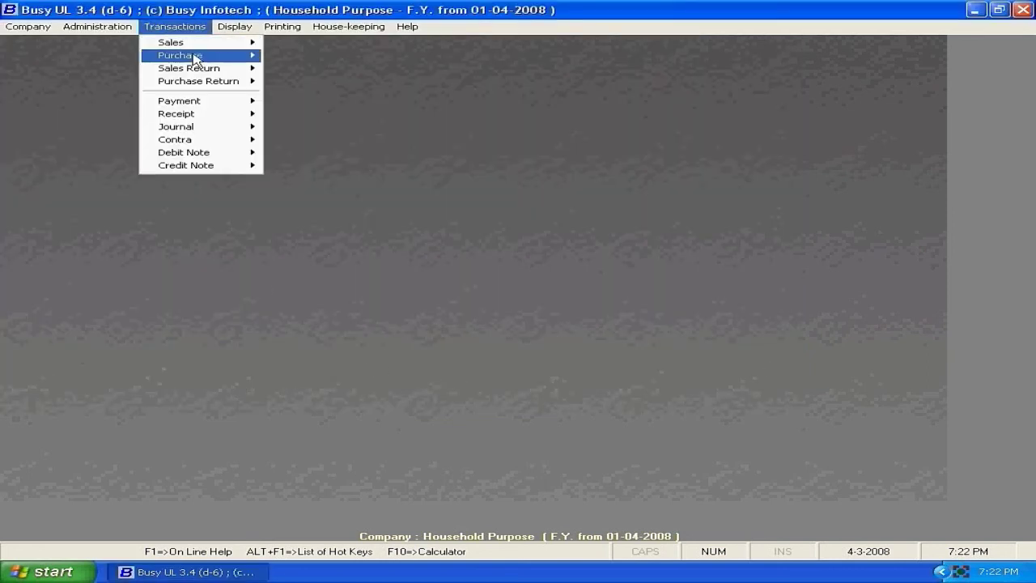
mouse_move(191, 55)
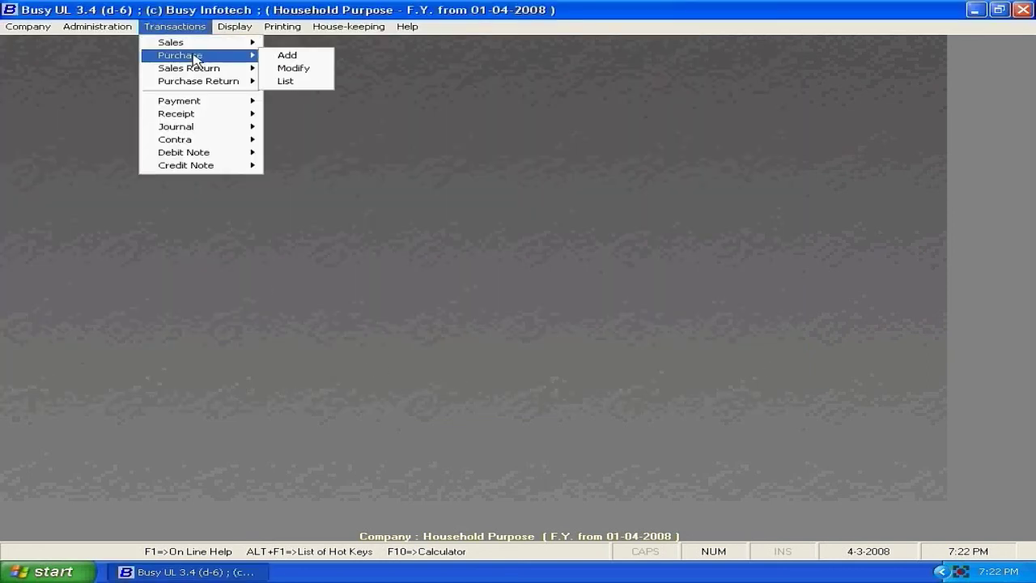
click(289, 56)
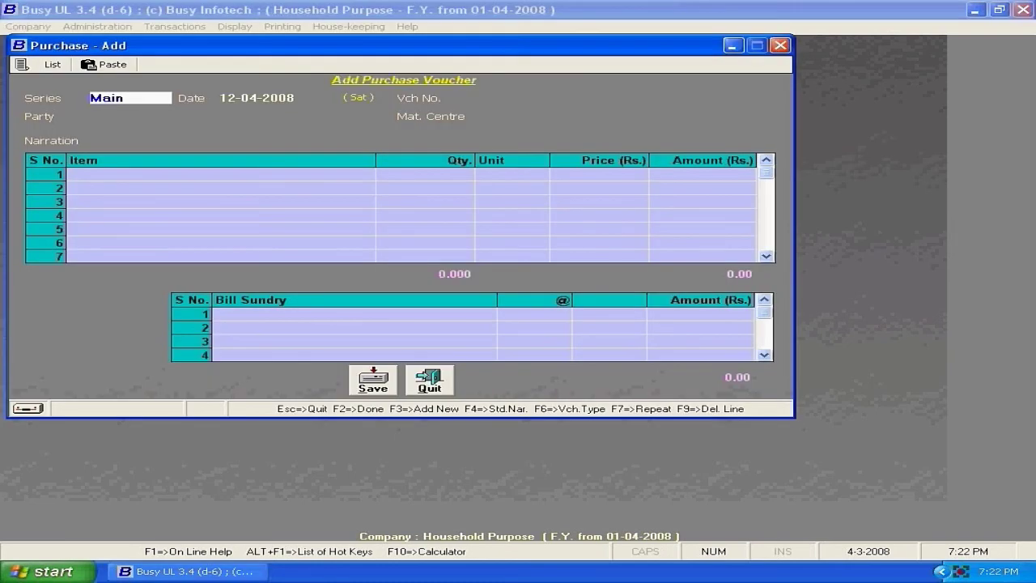
key(Return)
key(Return)
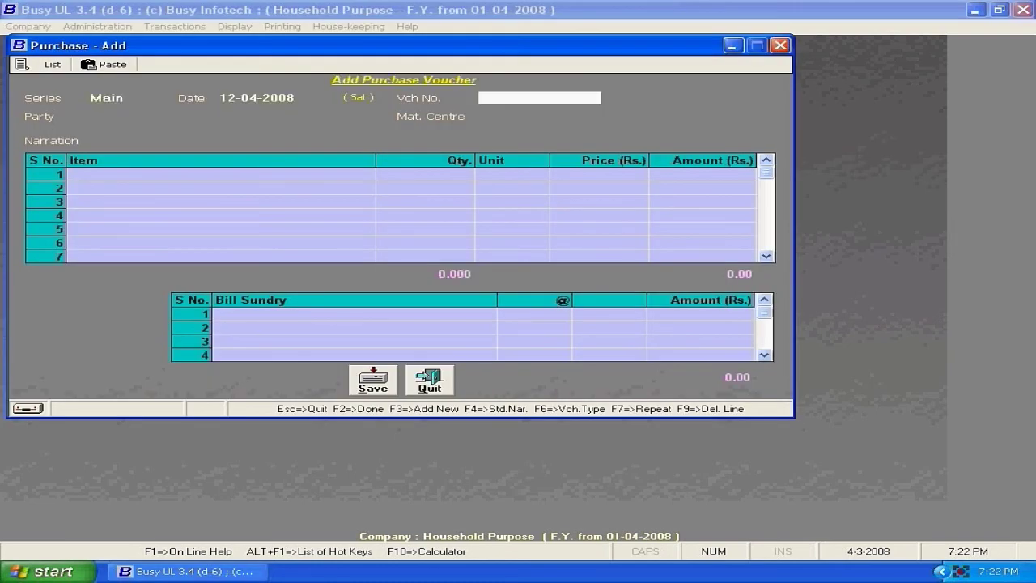
click(341, 115)
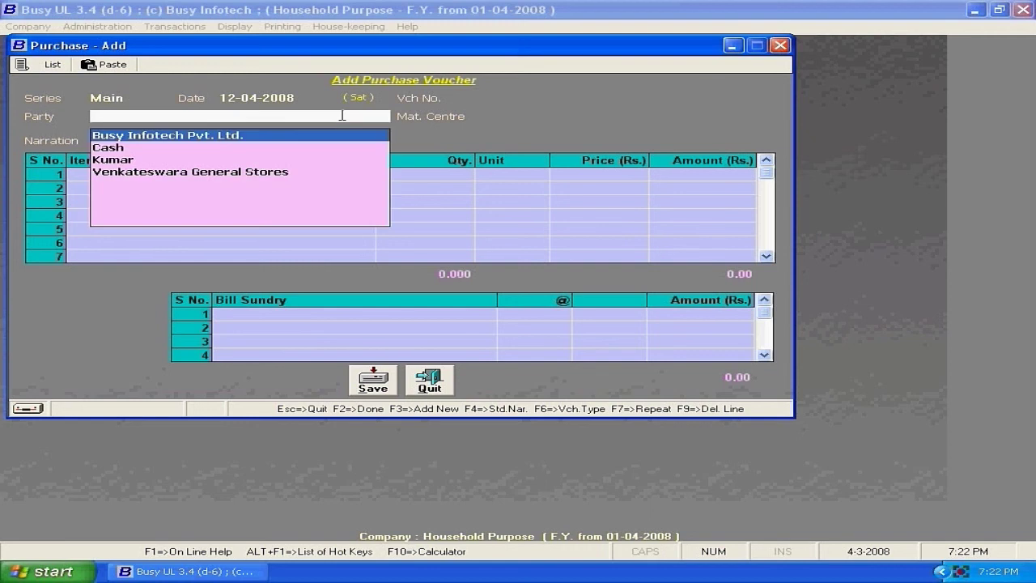
key(Down)
key(Down)
key(Down)
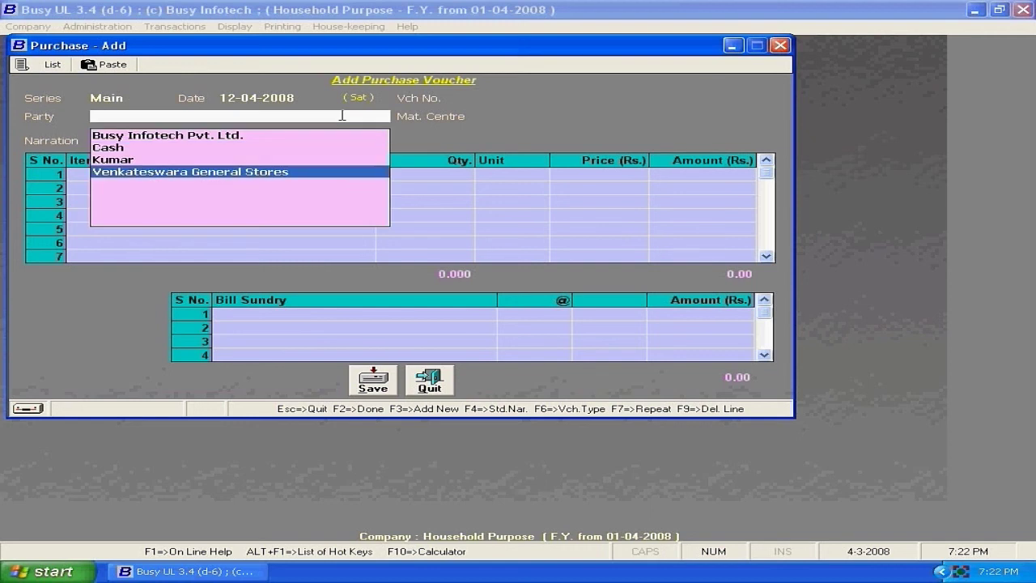
key(Return)
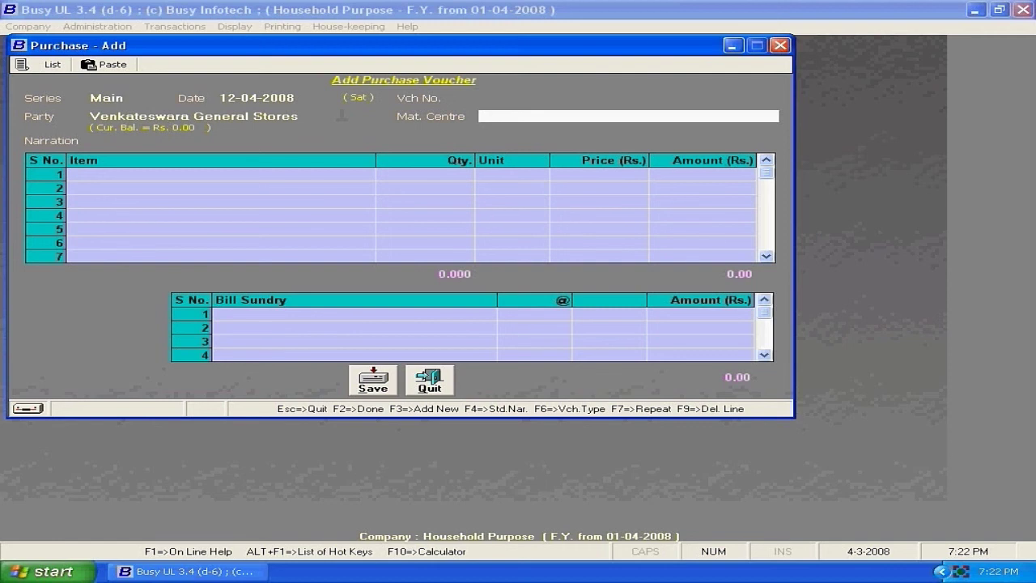
Set the purchase voucher's material centre to Main Store, leaving the narration and transport details blank.
key(Return)
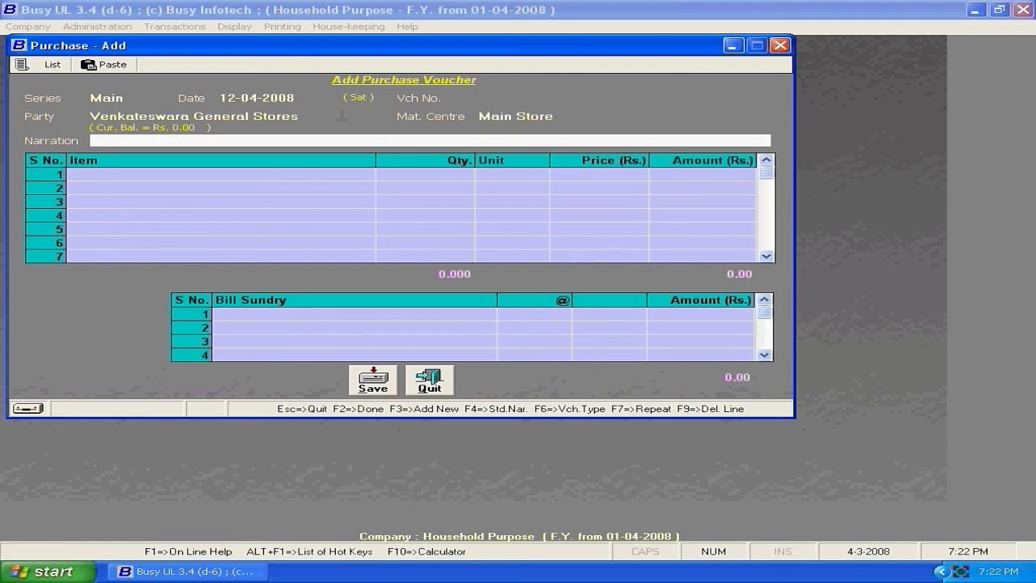
key(Return)
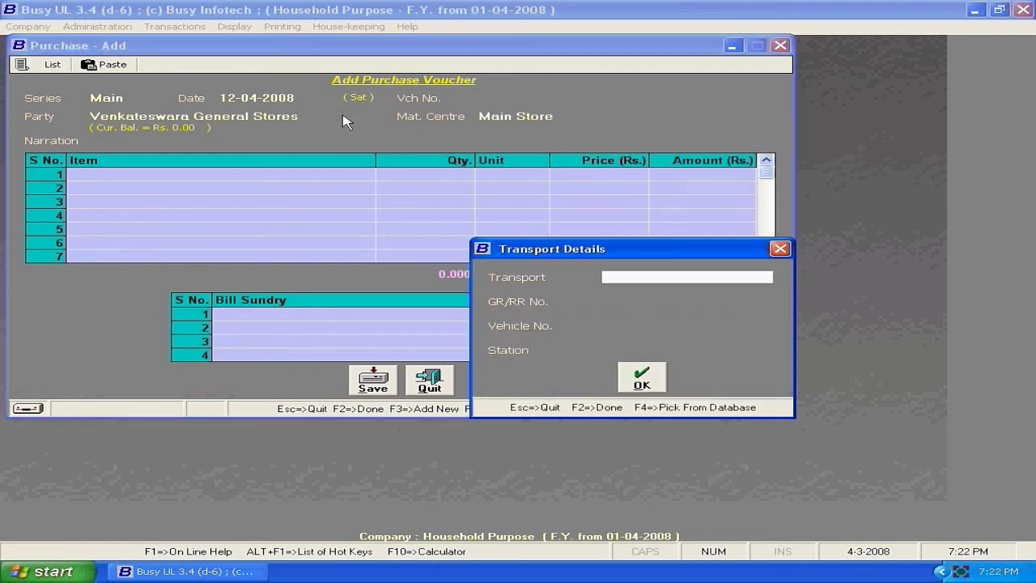
click(782, 251)
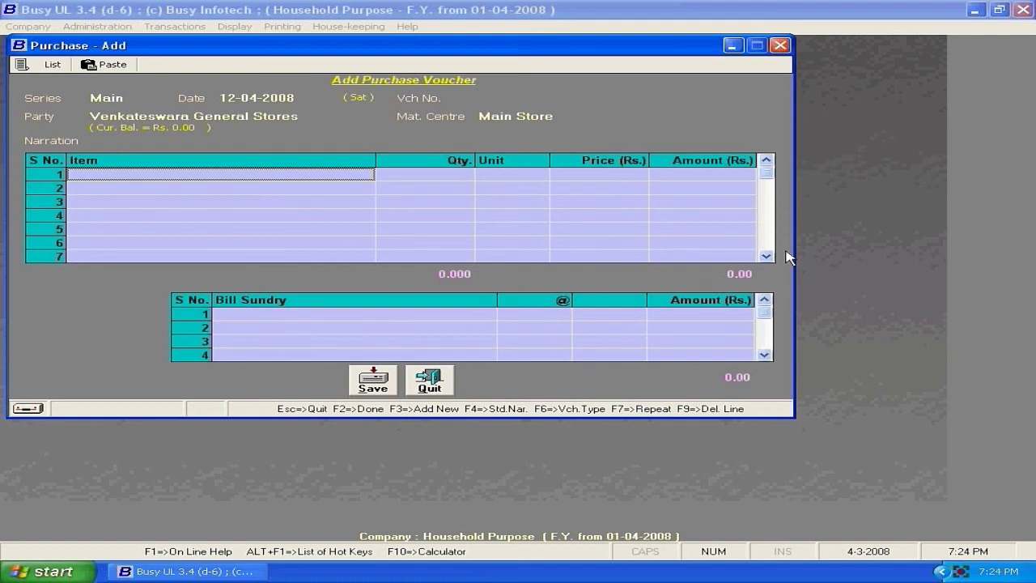
Enter Rice as the voucher's first item, with a quantity of 25 Kgs. at a price of Rs. 21.
key(Return)
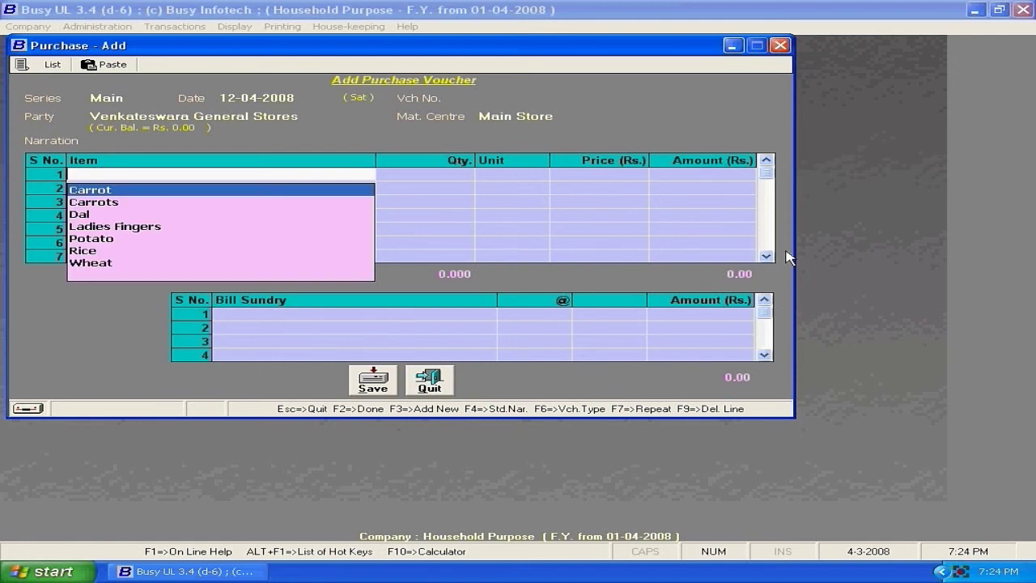
key(Down)
key(Down)
key(Down)
key(Down)
key(Down)
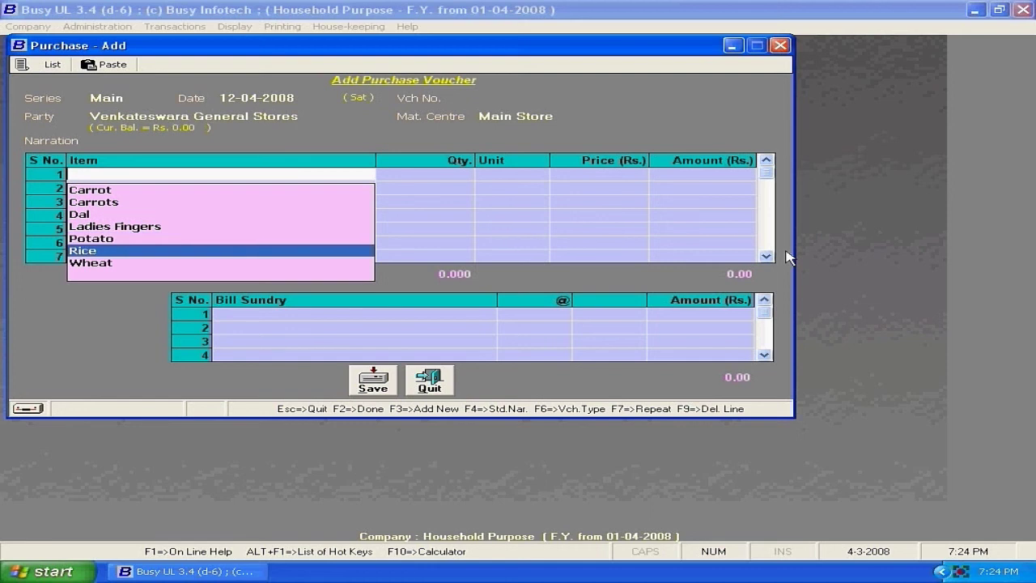
key(Return)
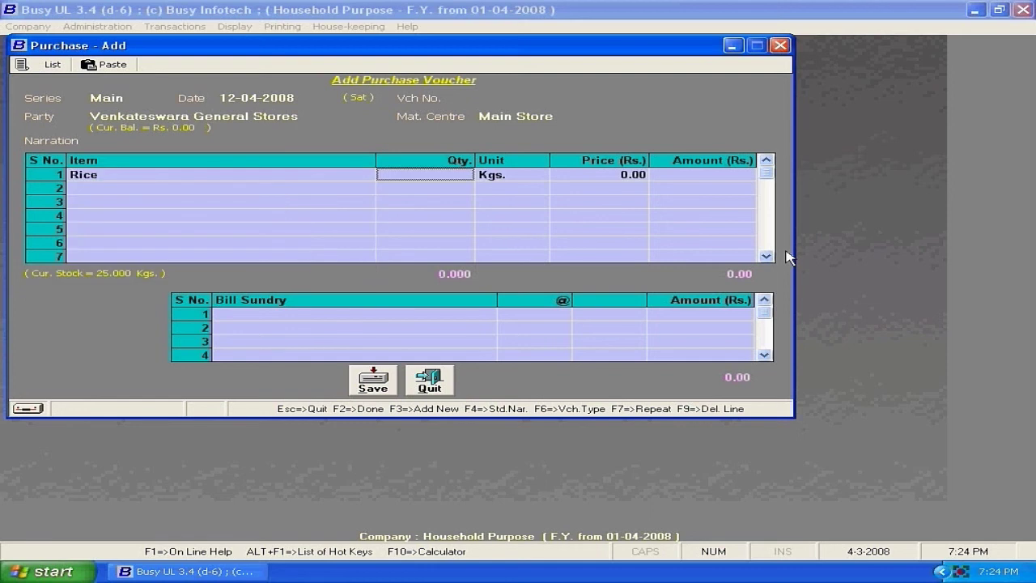
text(25)
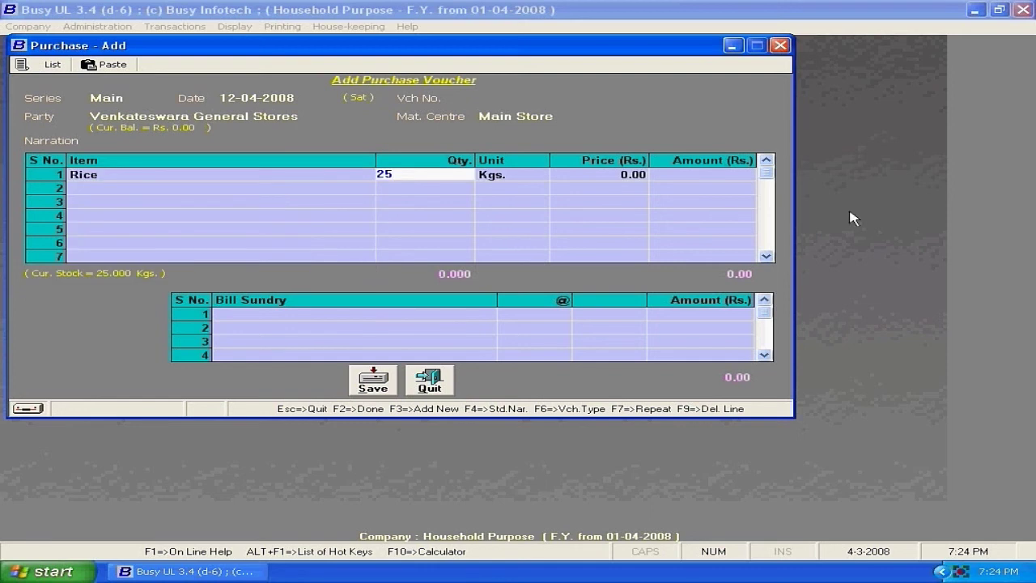
click(629, 176)
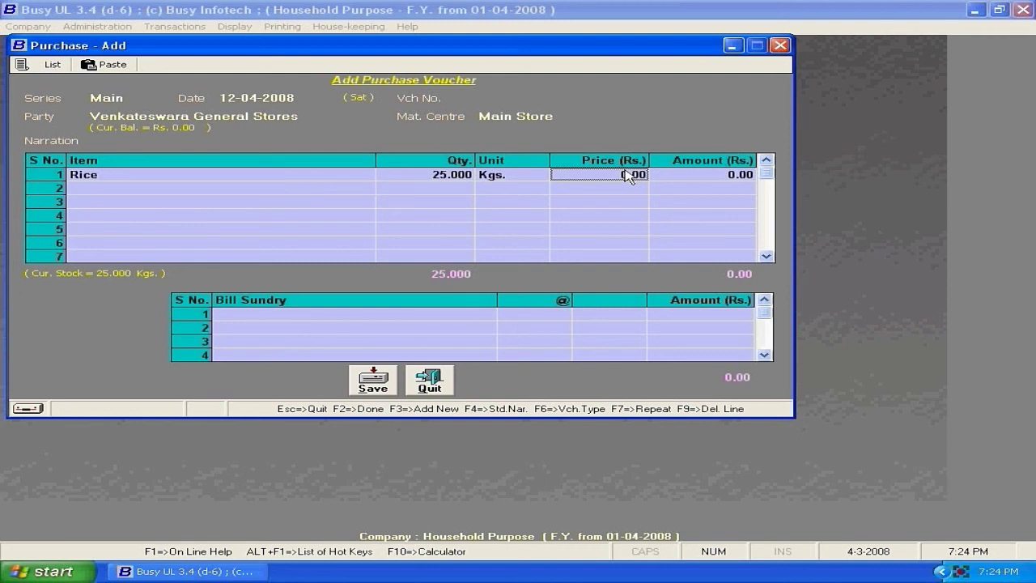
text(21)
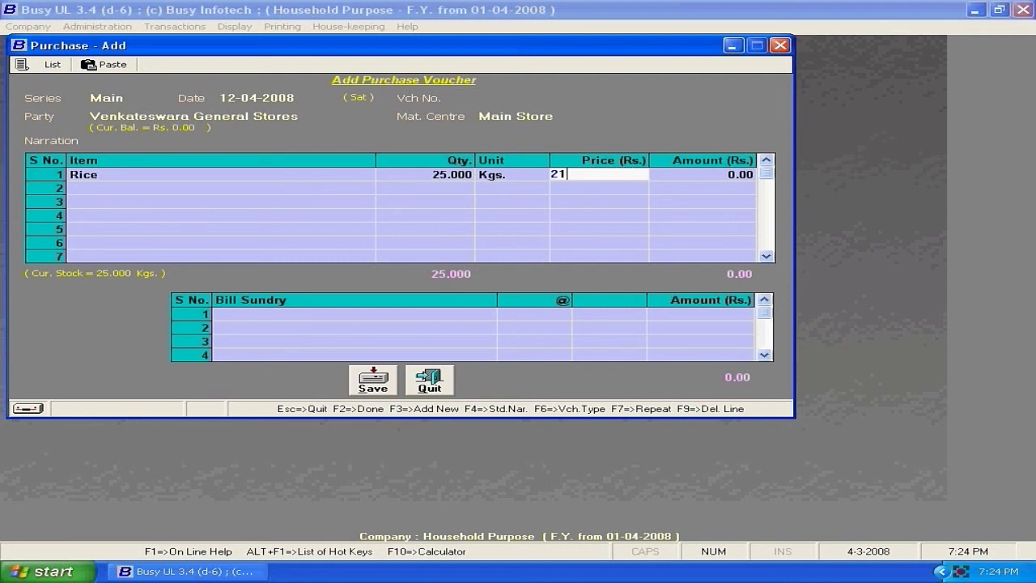
Add Wheat as the second item, 5 Kgs. at a price of Rs. 30, and save the purchase voucher.
click(297, 187)
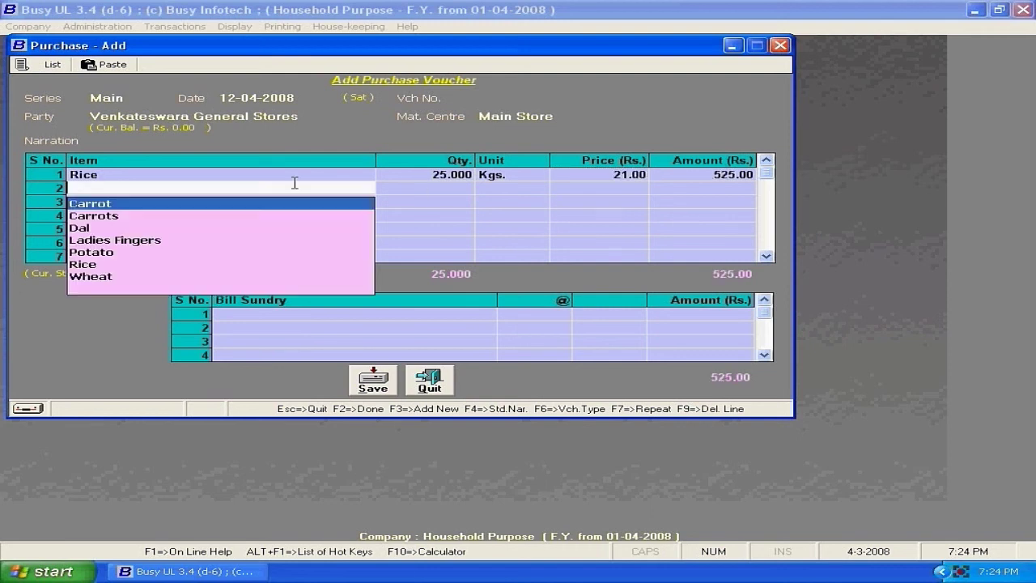
key(Down)
key(Down)
key(Down)
key(Down)
key(Down)
key(Down)
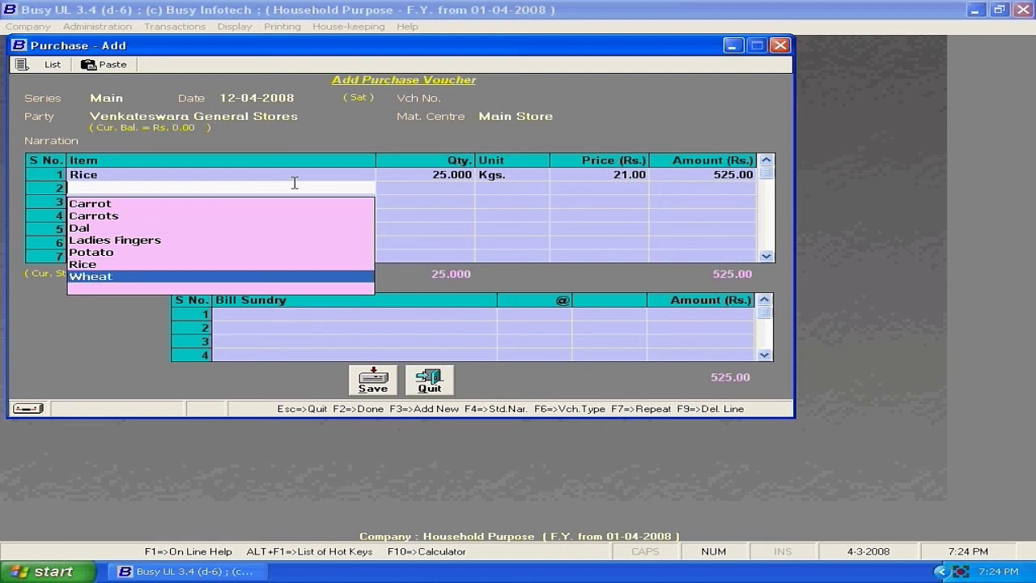
key(Return)
text(5)
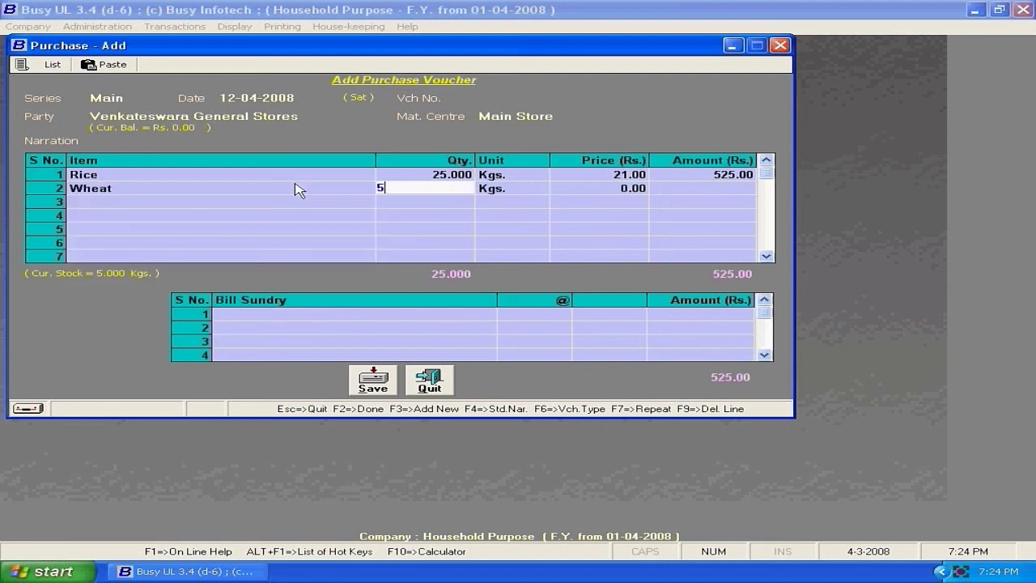
click(627, 191)
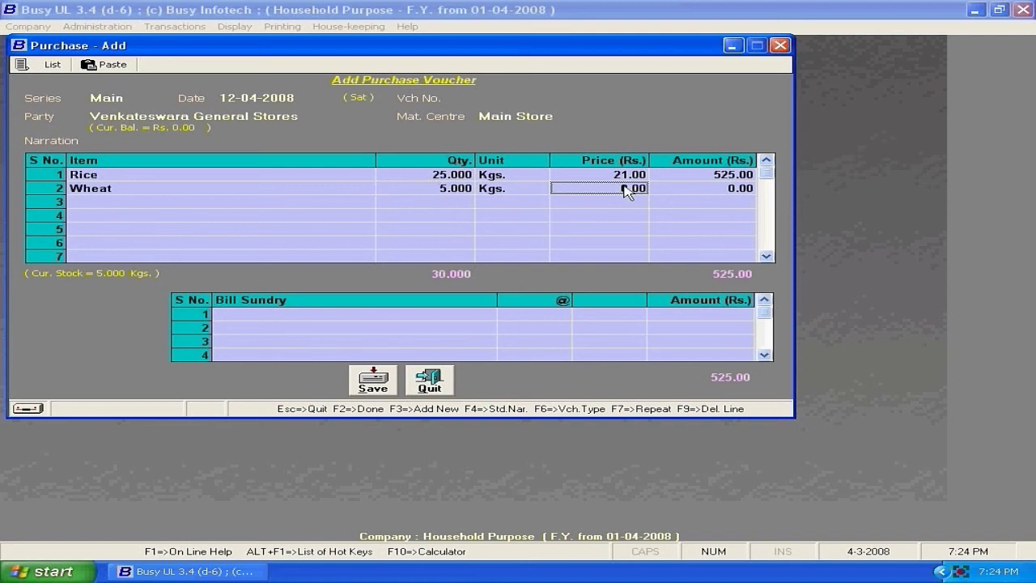
text(30)
key(Return)
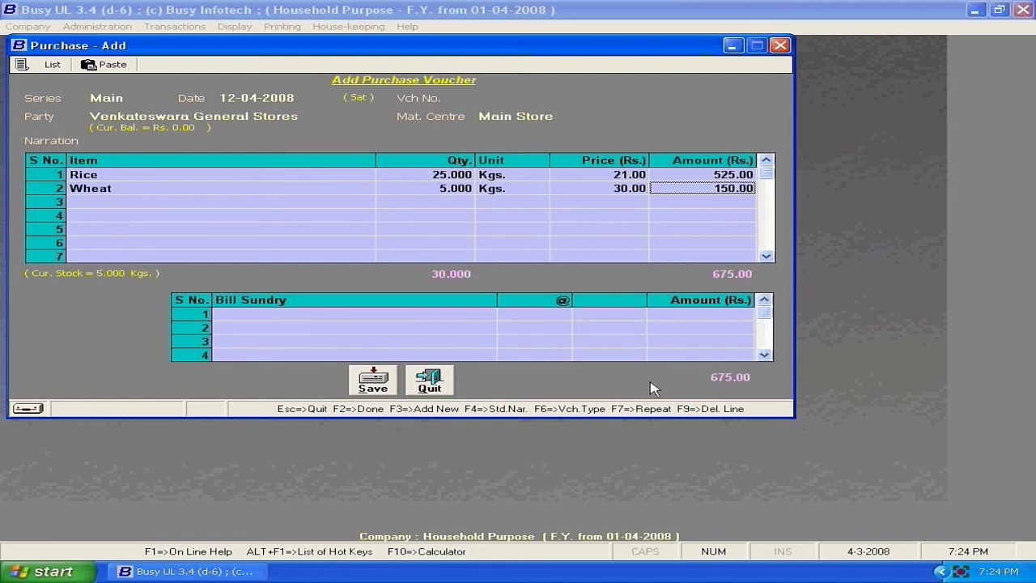
click(369, 380)
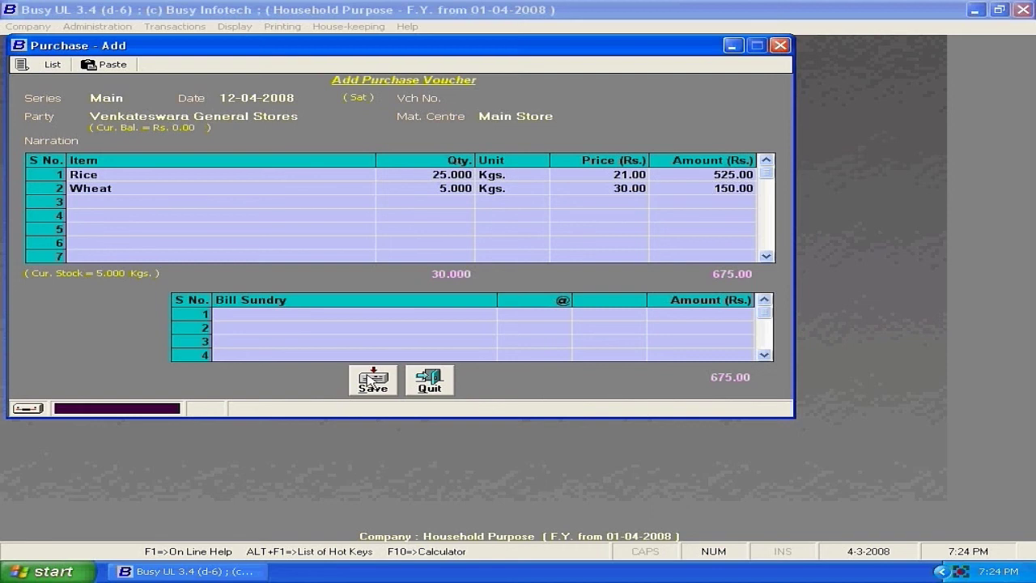
View the Purchase Register from the voucher entry window, then close the register and quit purchase entry.
click(50, 65)
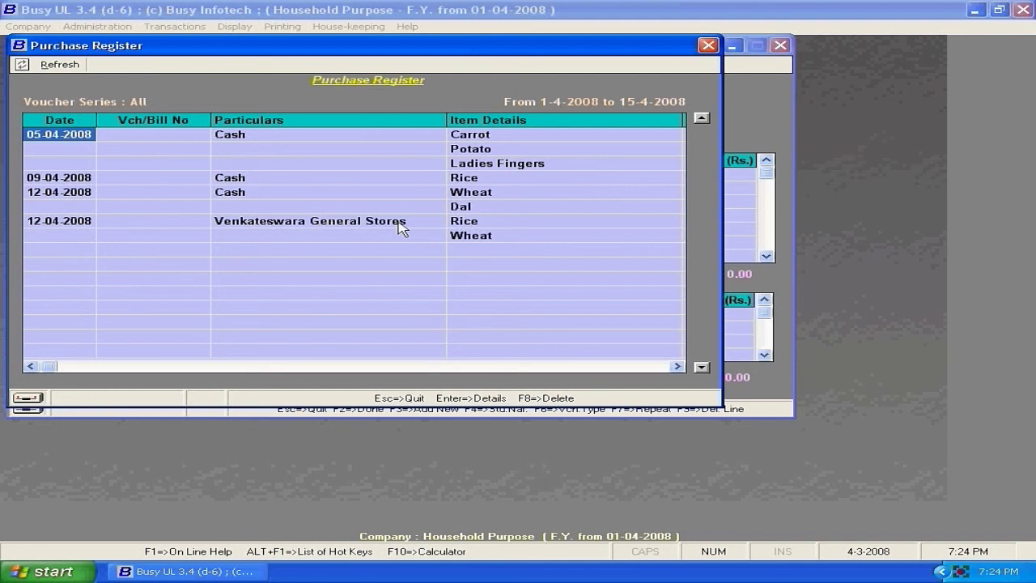
click(709, 46)
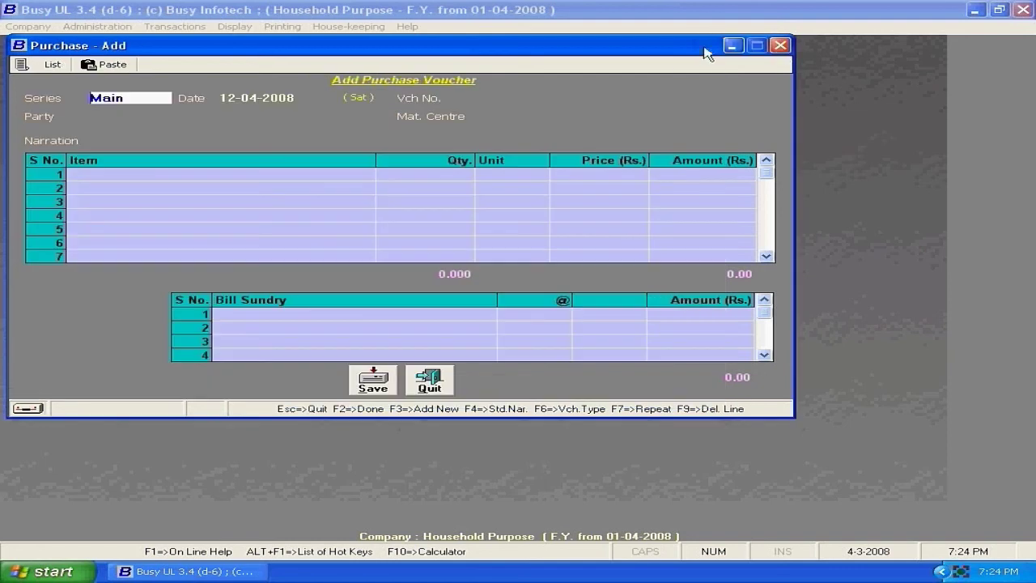
click(780, 46)
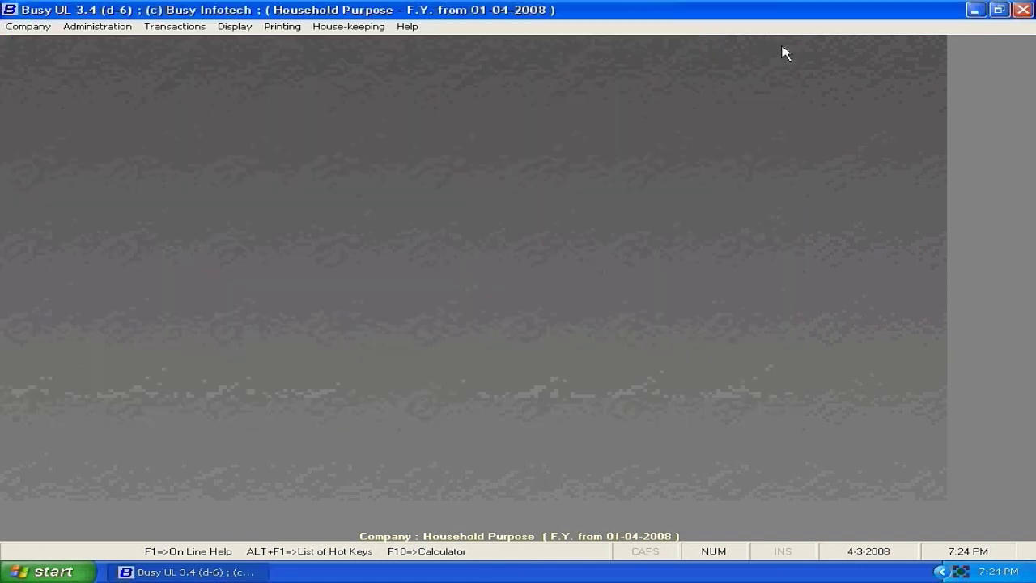
Display the Cash/Bank Book for the Cash account from 01-04-2008 to 15-04-2008, then close the report and its options.
click(238, 27)
click(247, 71)
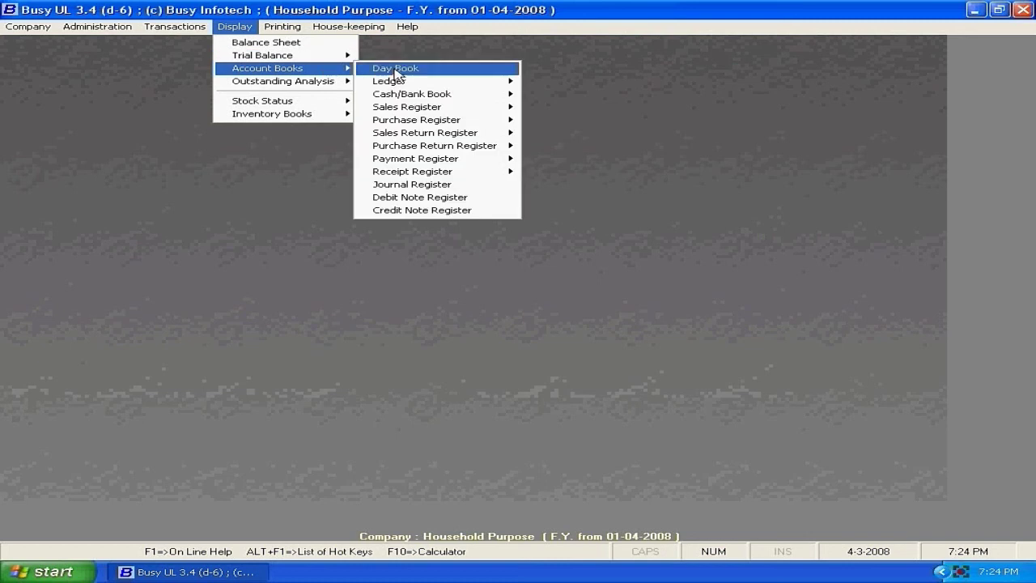
click(415, 93)
click(564, 95)
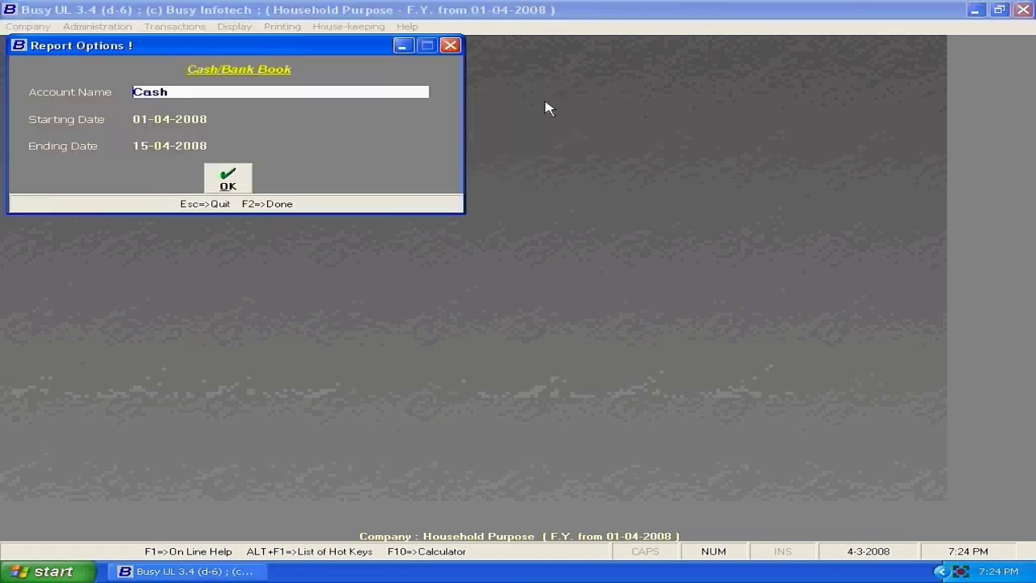
key(F2)
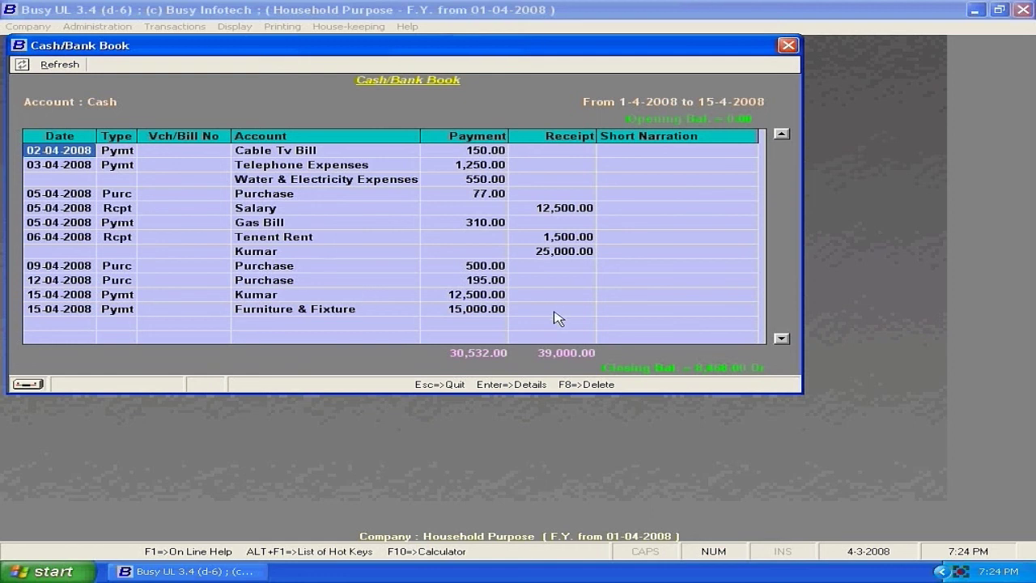
click(788, 46)
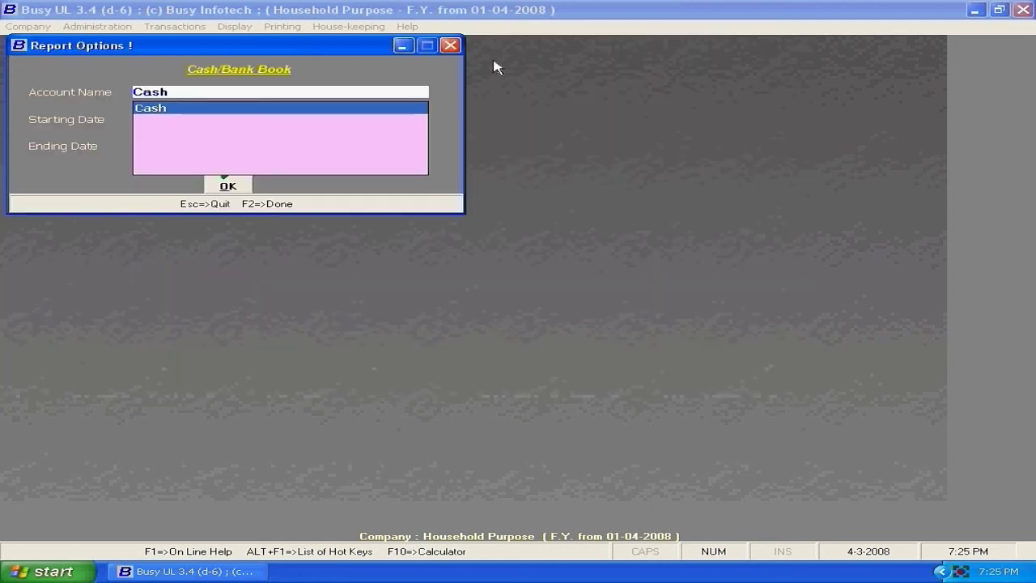
click(449, 46)
Display the account-wise ledger of the individual's account beginning with K for 1-4-2008 to 15-4-2008, then close the report.
click(233, 27)
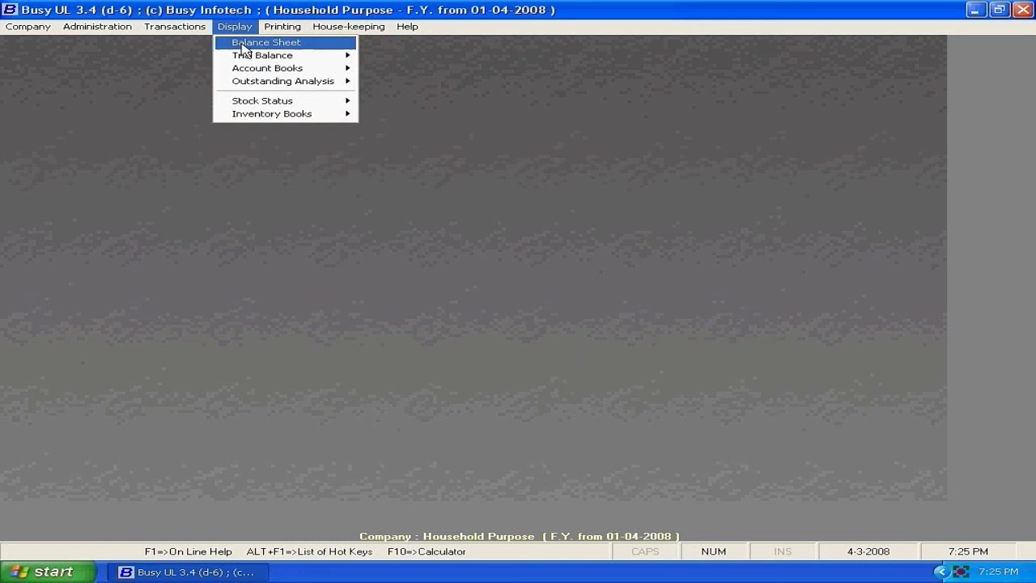
mouse_move(245, 71)
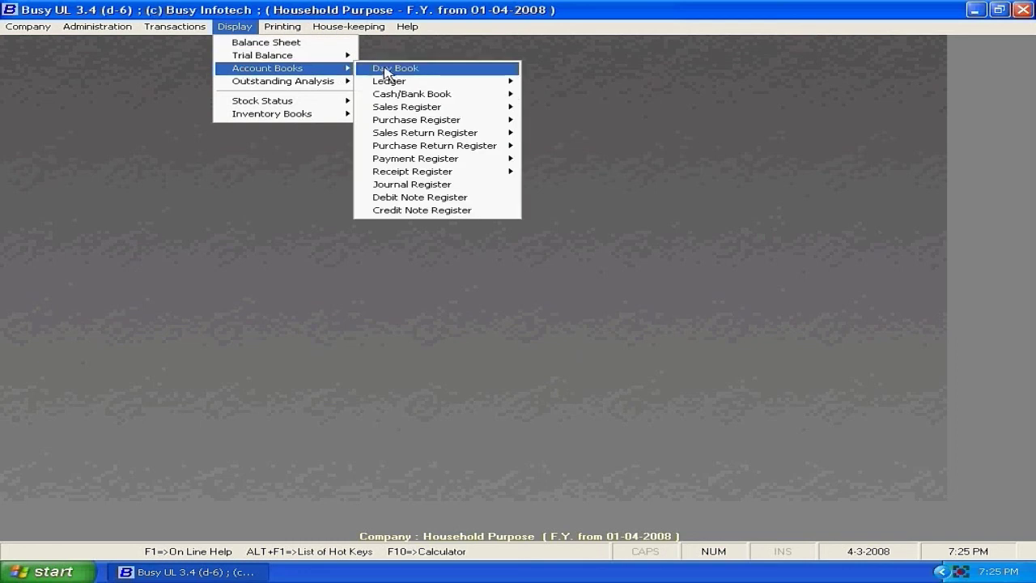
mouse_move(398, 84)
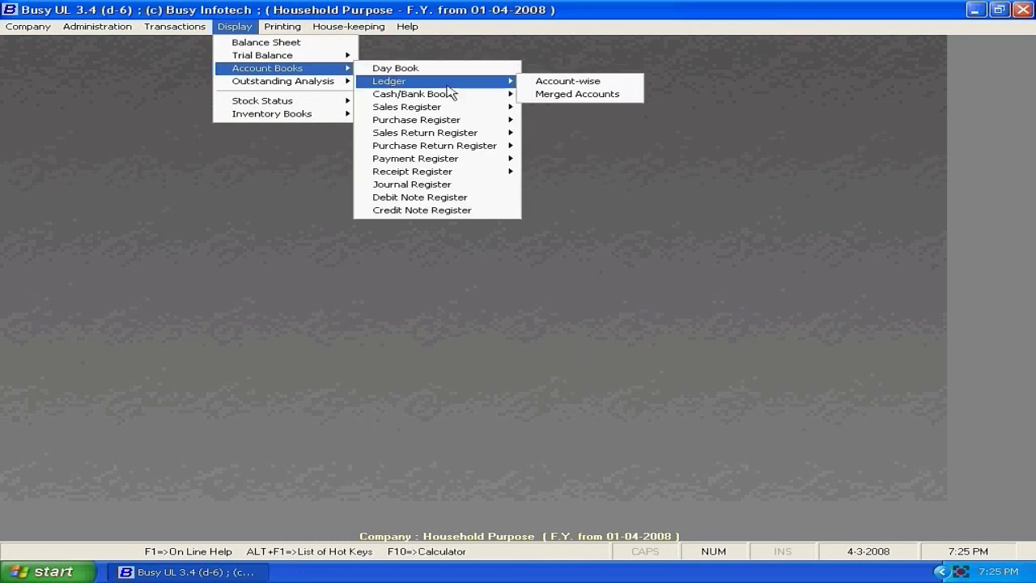
click(571, 84)
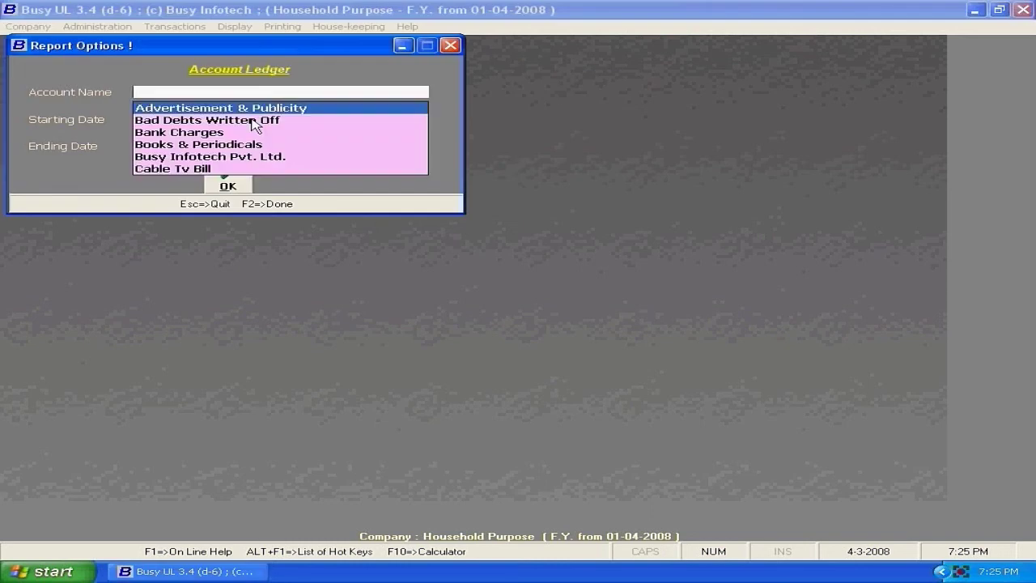
text(k)
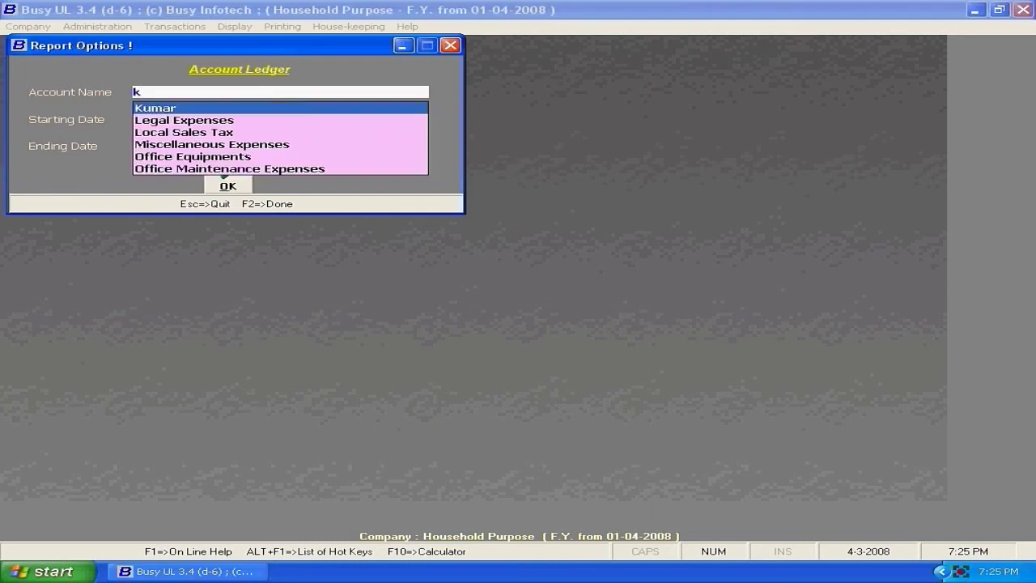
key(Return)
click(229, 186)
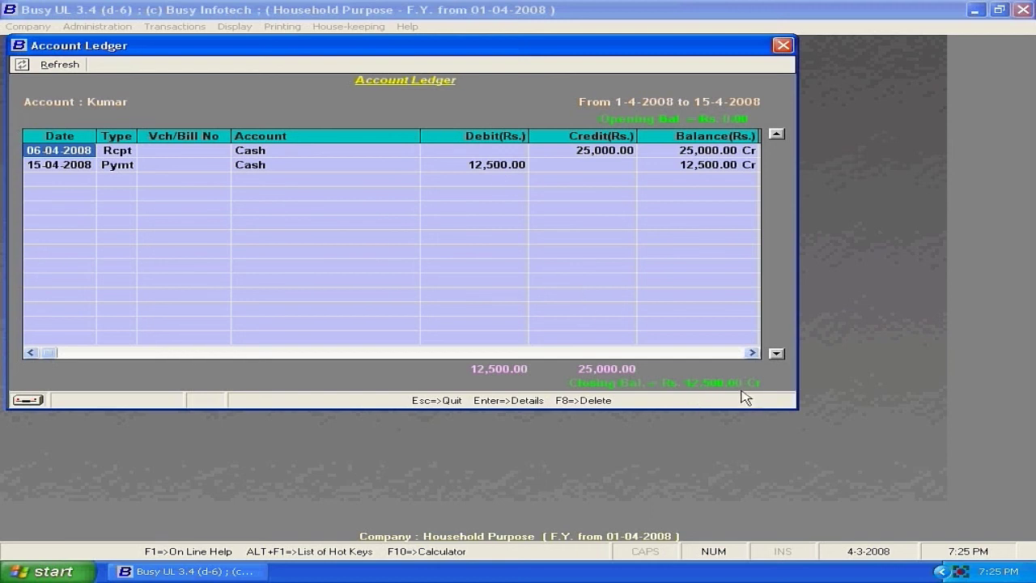
click(783, 46)
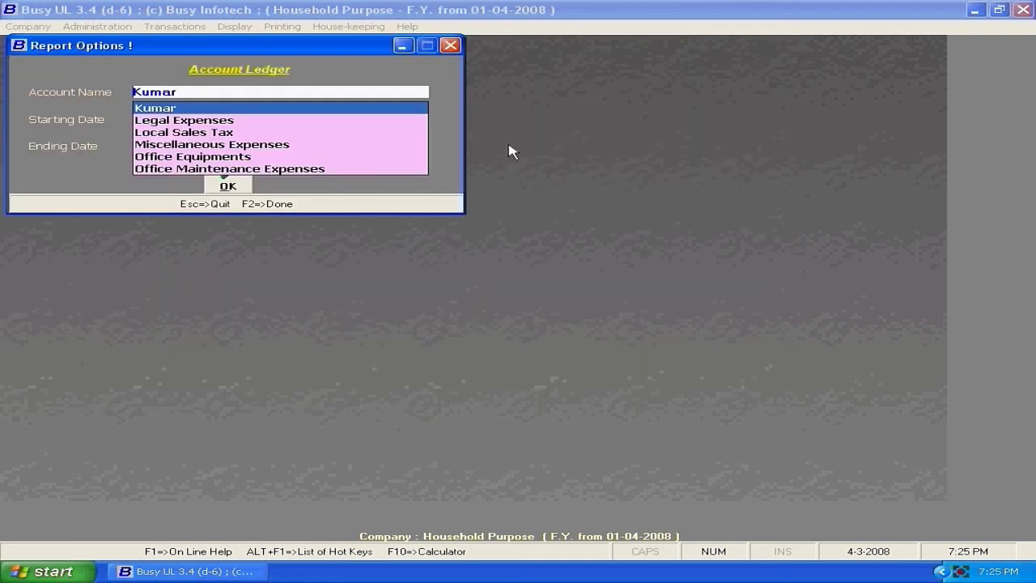
Display the account ledger of Venkateswara General Stores for 1-4-2008 to 15-4-2008, then close the report.
text(v)
key(Down)
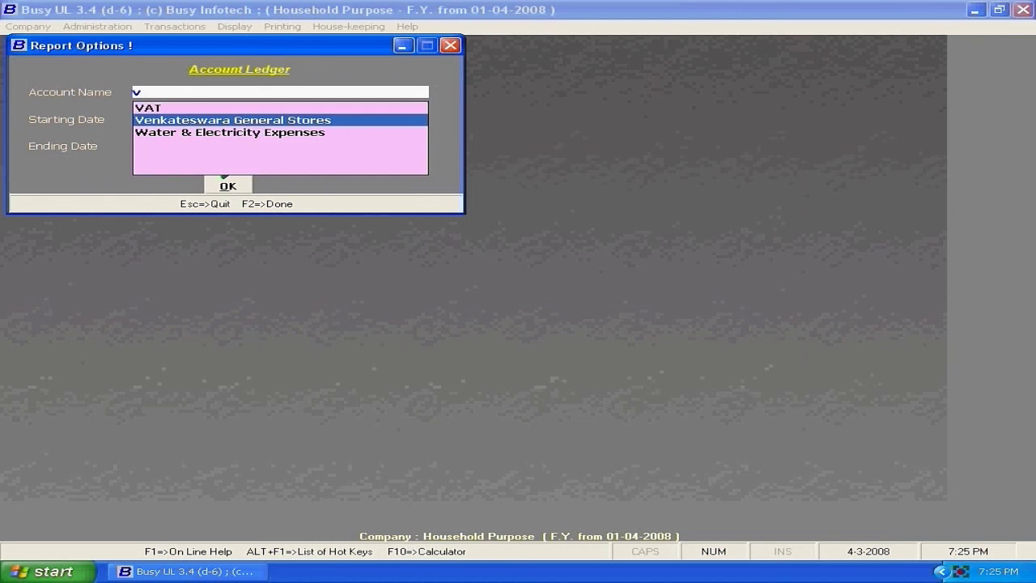
key(Return)
click(241, 180)
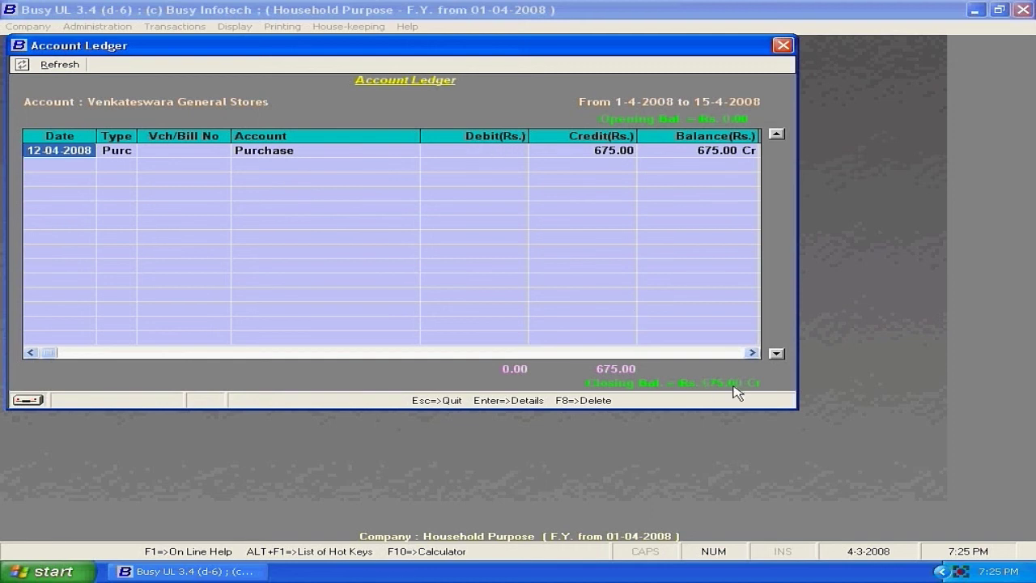
click(783, 46)
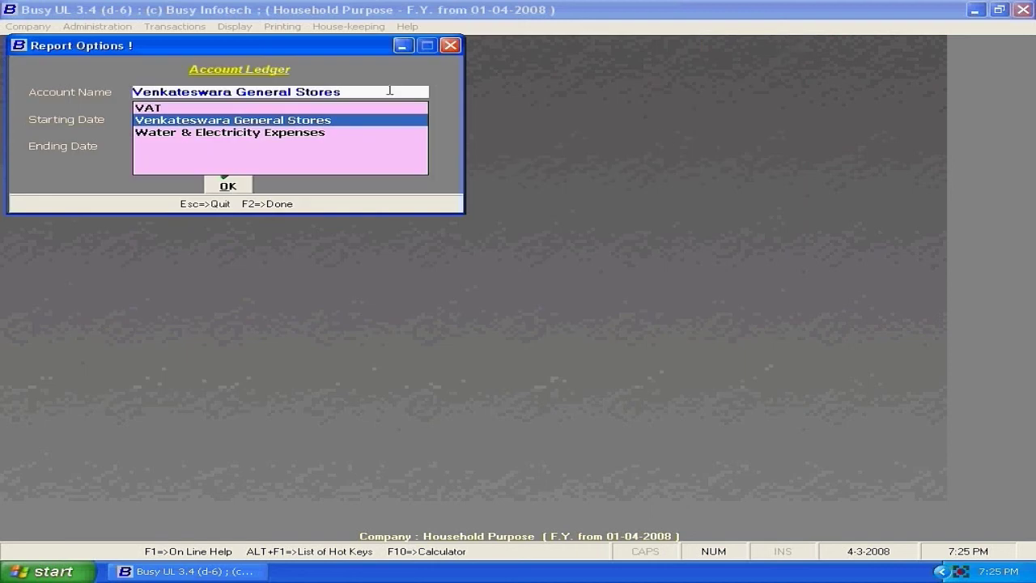
Replace the ledger's account name with Cable Tv Bill and display its account ledger for 1-4-2008 to 15-4-2008.
key(BackSpace)
key(BackSpace)
key(BackSpace)
key(BackSpace)
key(BackSpace)
key(BackSpace)
key(BackSpace)
key(BackSpace)
key(BackSpace)
key(BackSpace)
key(BackSpace)
key(BackSpace)
key(BackSpace)
key(BackSpace)
key(BackSpace)
key(BackSpace)
key(BackSpace)
key(BackSpace)
key(BackSpace)
key(BackSpace)
key(BackSpace)
key(BackSpace)
key(BackSpace)
key(BackSpace)
key(BackSpace)
key(BackSpace)
key(BackSpace)
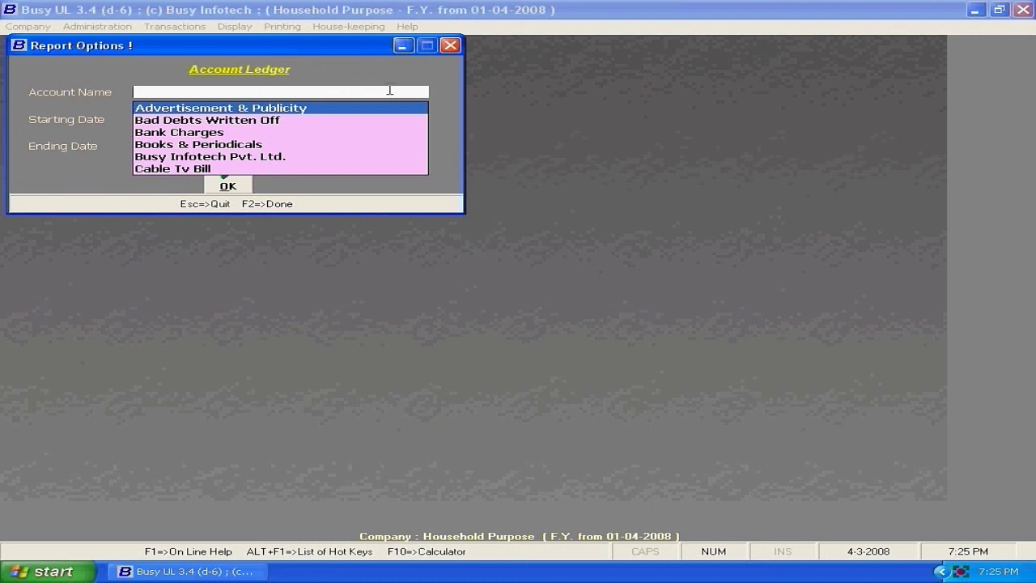
text(c)
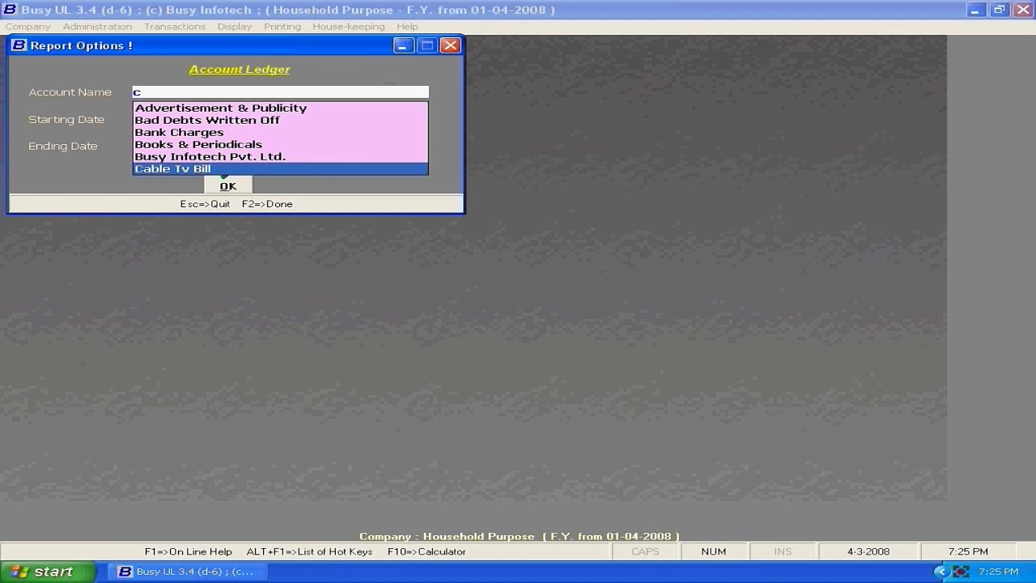
key(Down)
key(Up)
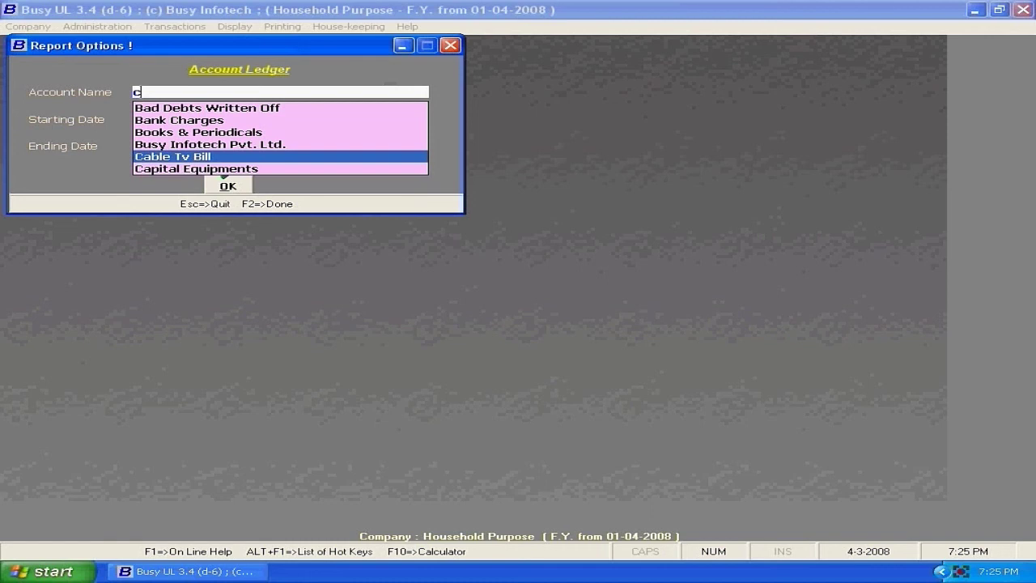
key(Return)
click(250, 181)
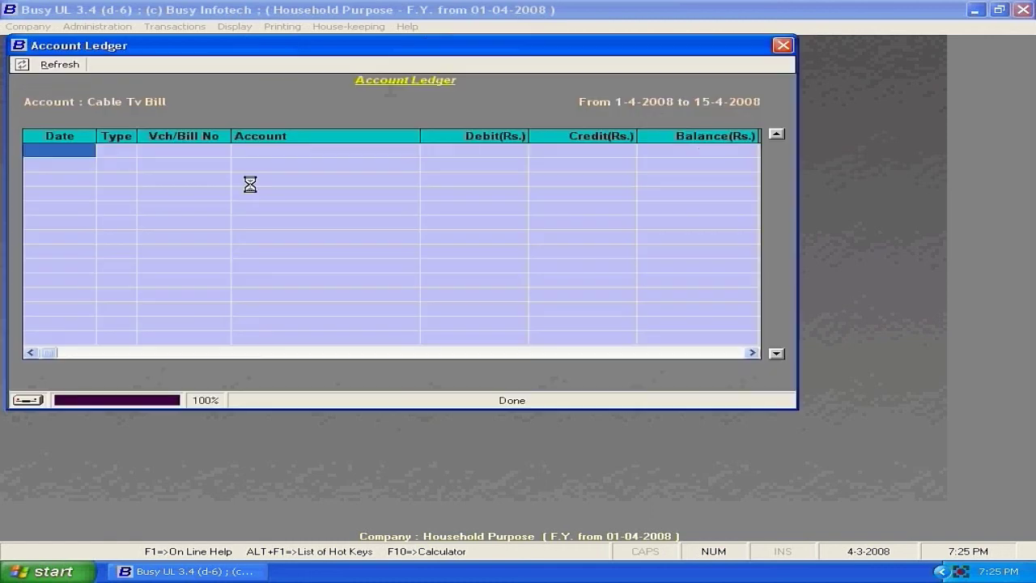